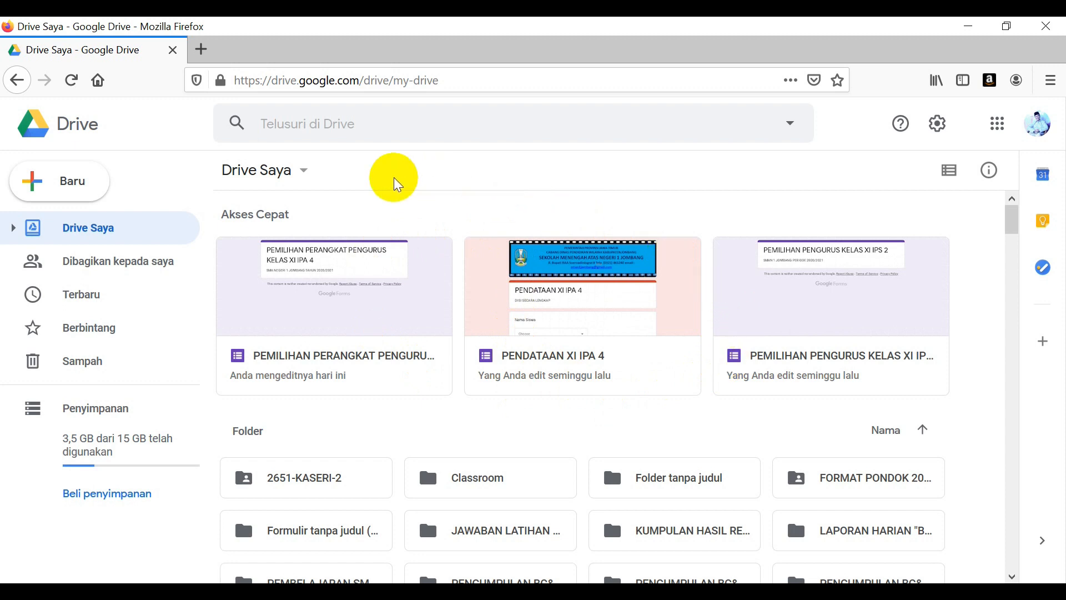
- Create a new blank Google Form from My Drive
left_click(306, 176)
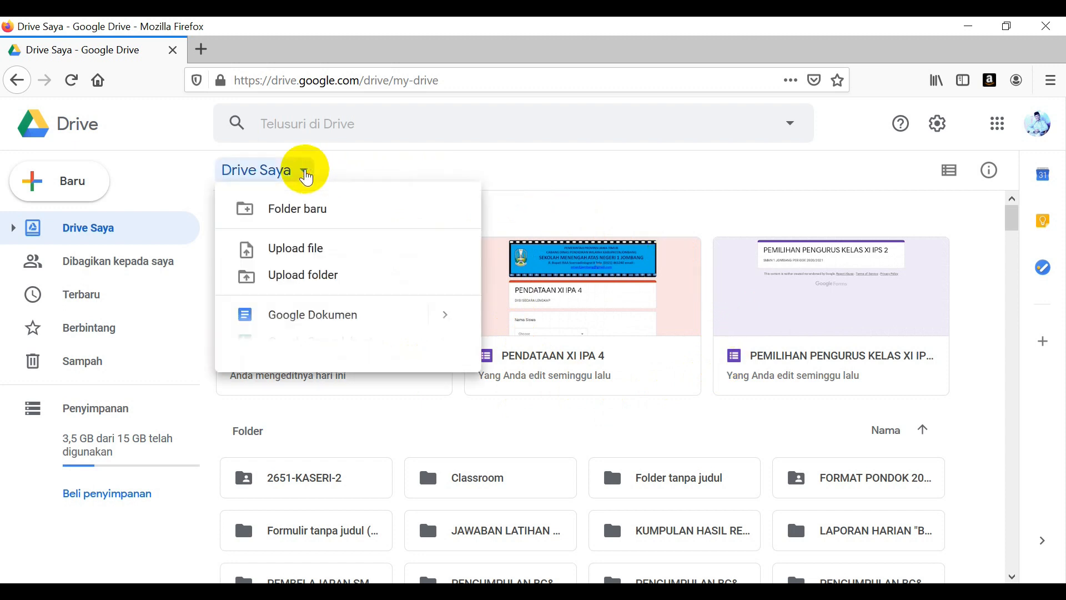
mouse_move(364, 408)
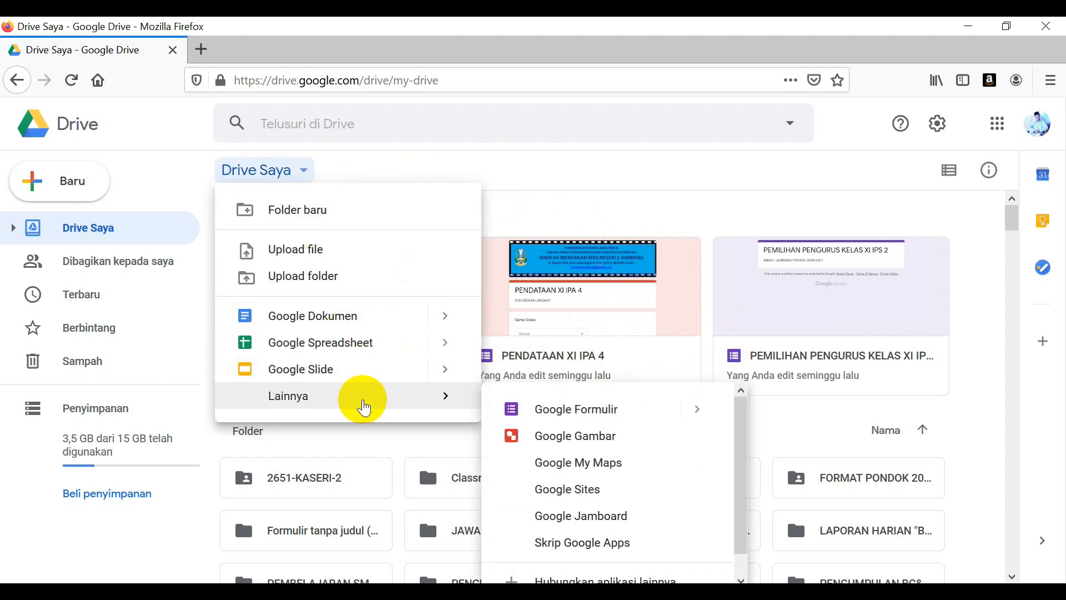
left_click(562, 413)
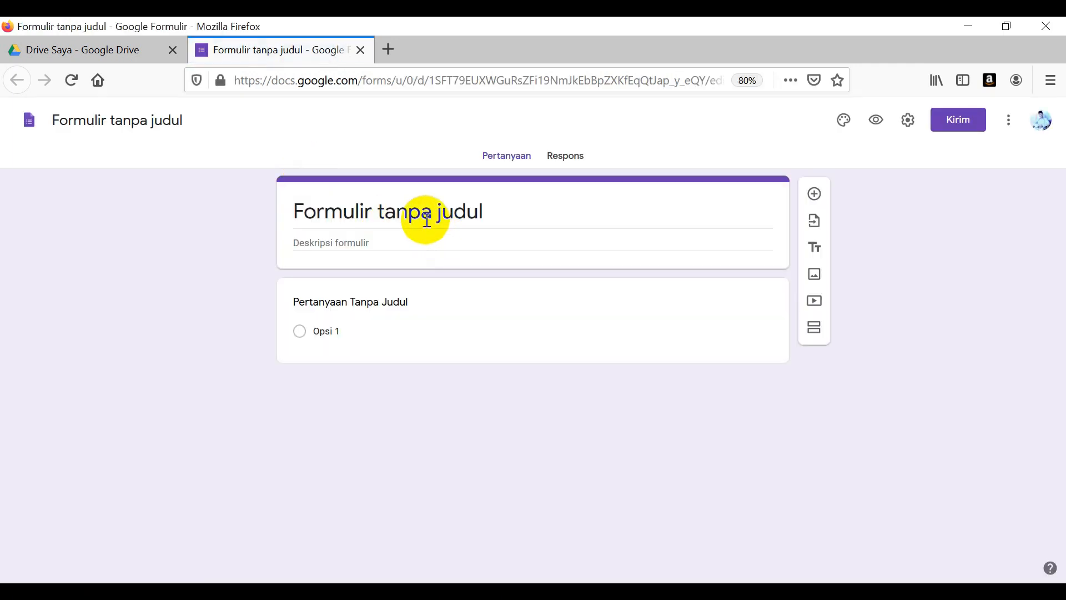
- Set the form's title to PENDATAAN SISWA KELAS XI IPA 4
left_click(427, 219)
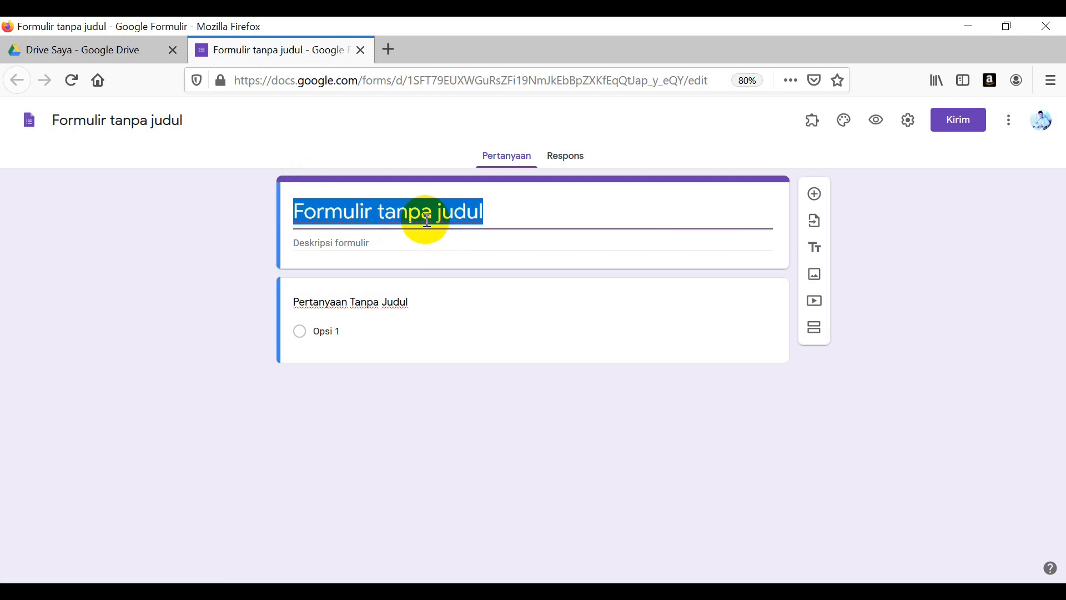
key("Caps_Lock")
type("P")
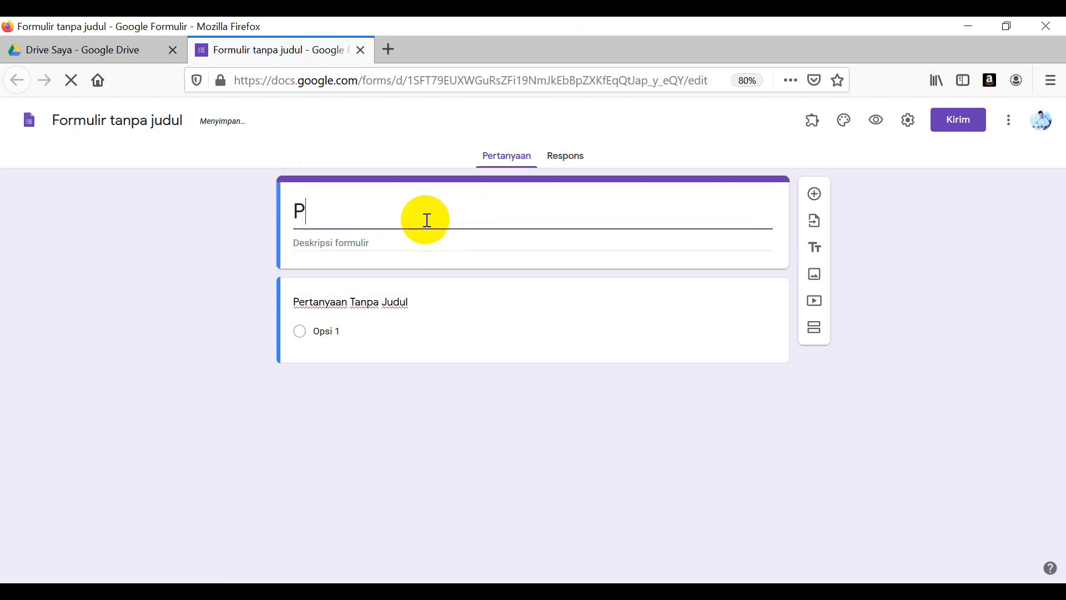
type("ENDATAAN")
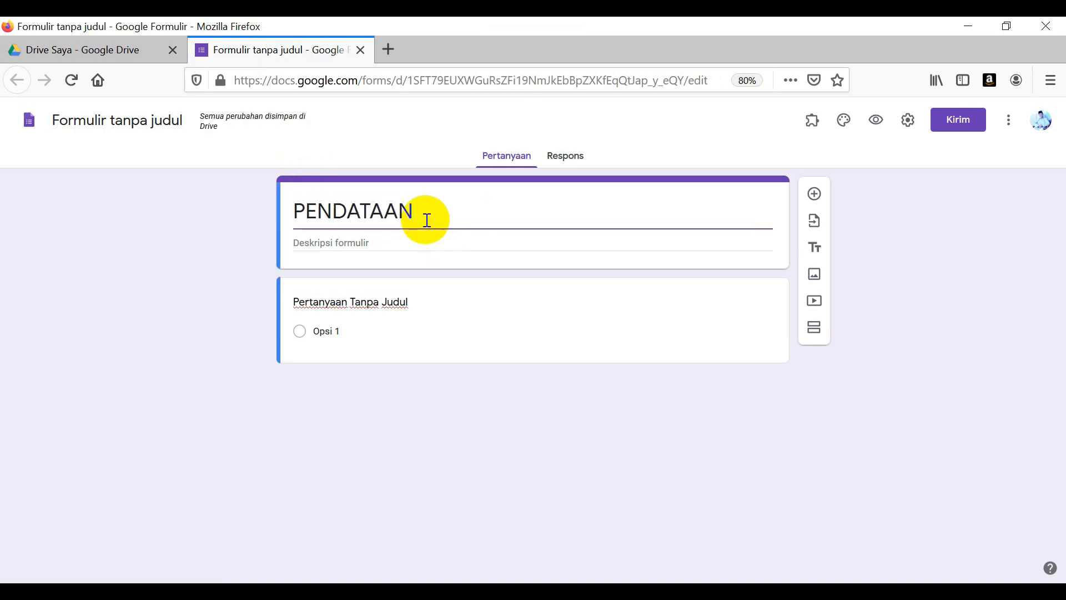
type(" SISWA")
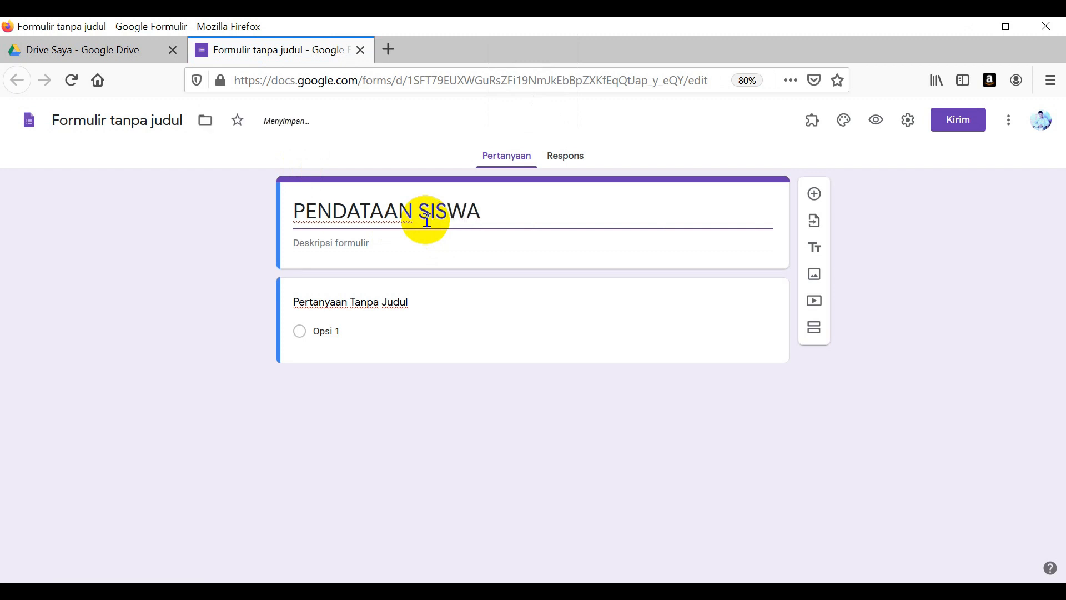
type(" KELAS X")
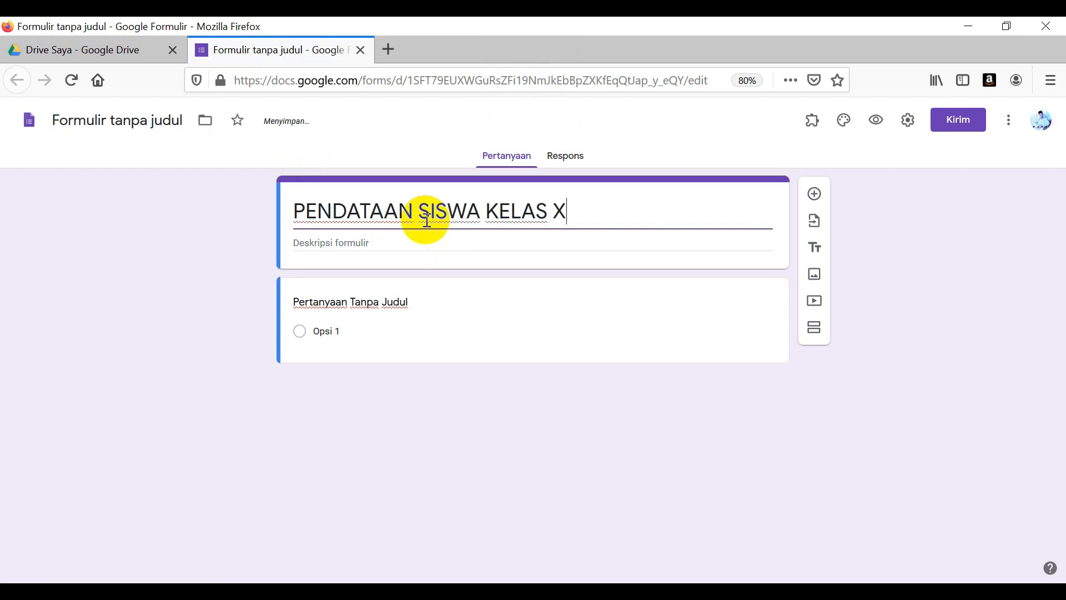
type("I IPA 4")
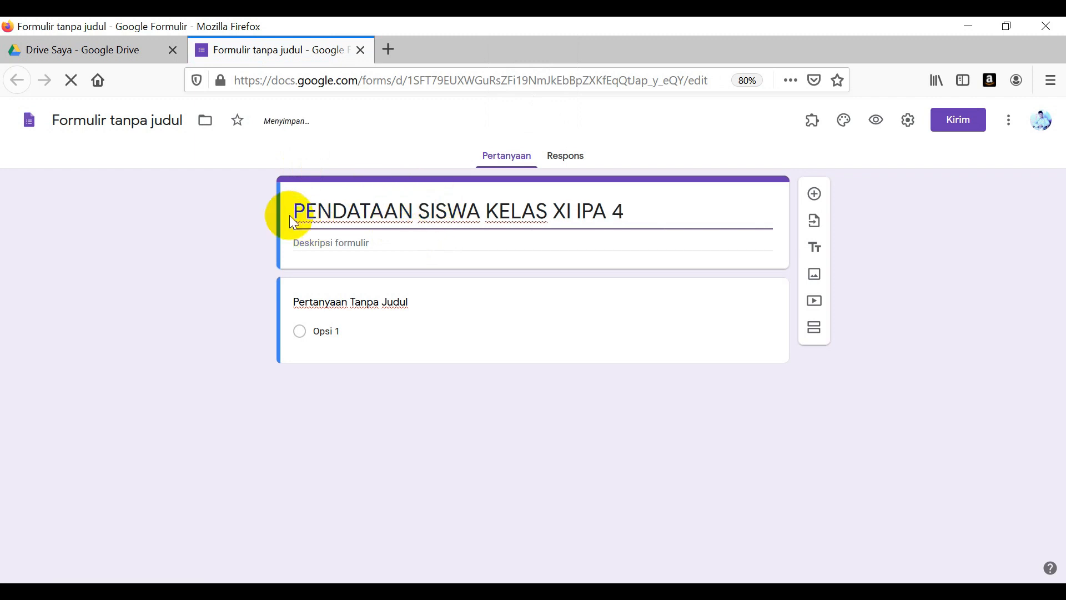
- Name the form file PENDATAAN SISWA KELAS XI IPA 4, matching the form title
left_click(295, 212)
left_click_drag(296, 212, 643, 209)
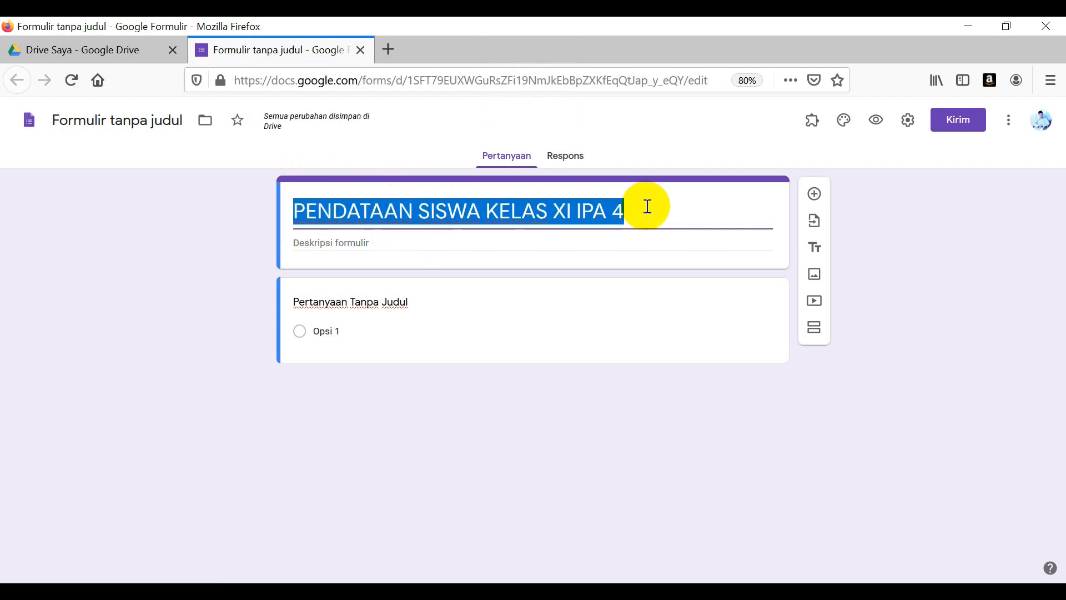
left_click(124, 121)
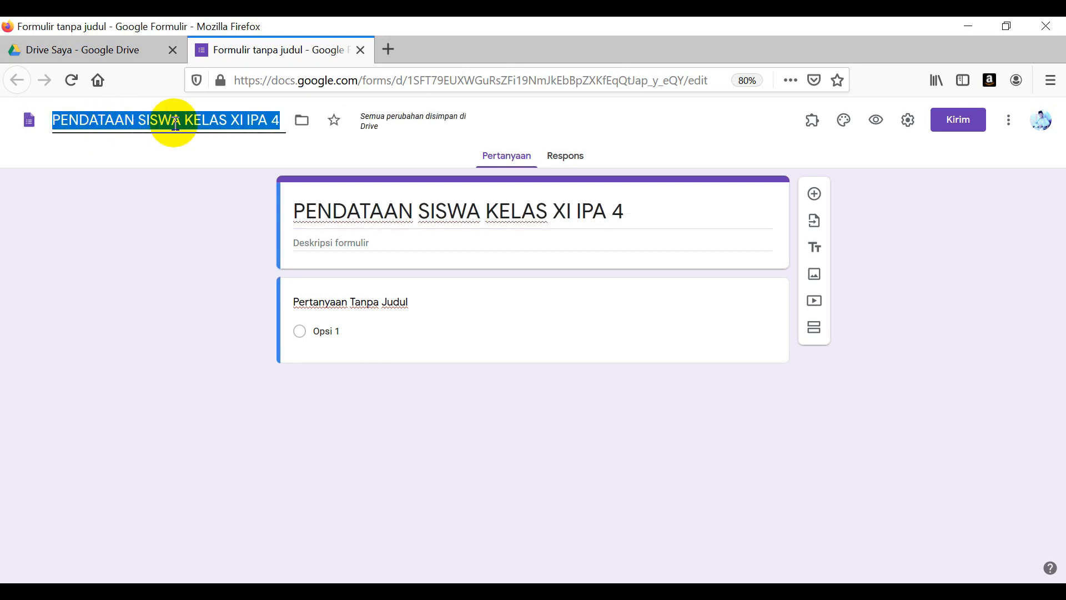
- Enter the form description SMAN 1 JOMBANG PERIODE 2020/2021 and dismiss the chat notification
left_click(310, 243)
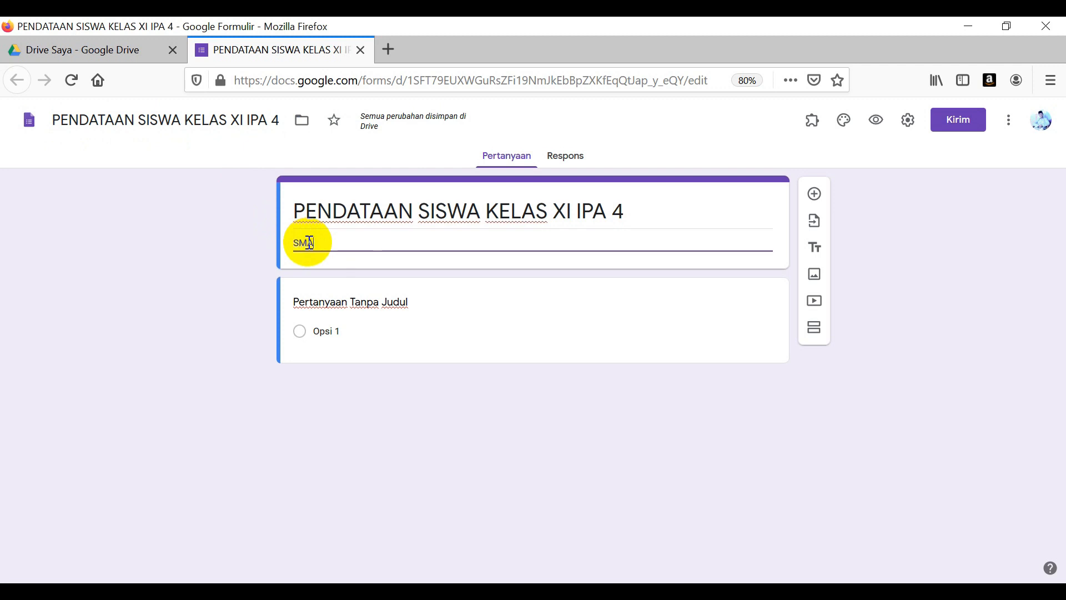
type("SMAN 1 JOMBANG PERIODE")
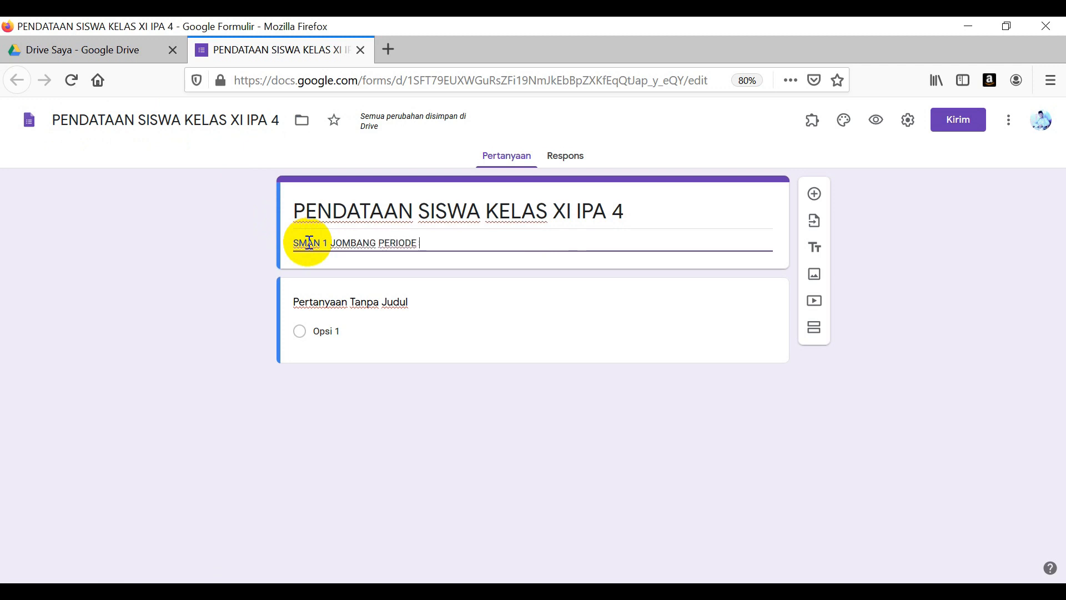
type(" 2020")
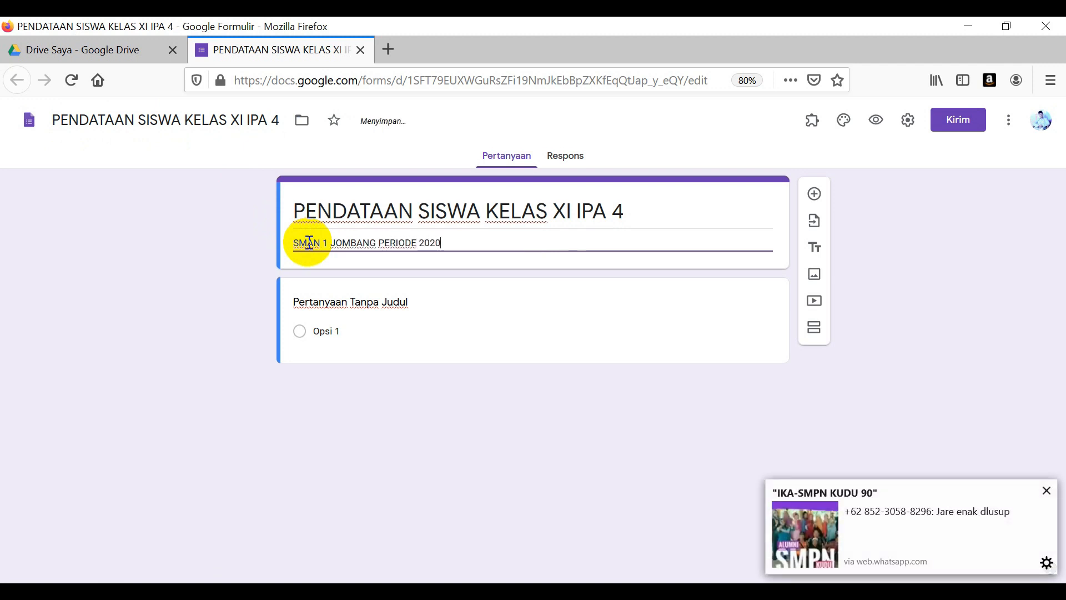
left_click(1047, 490)
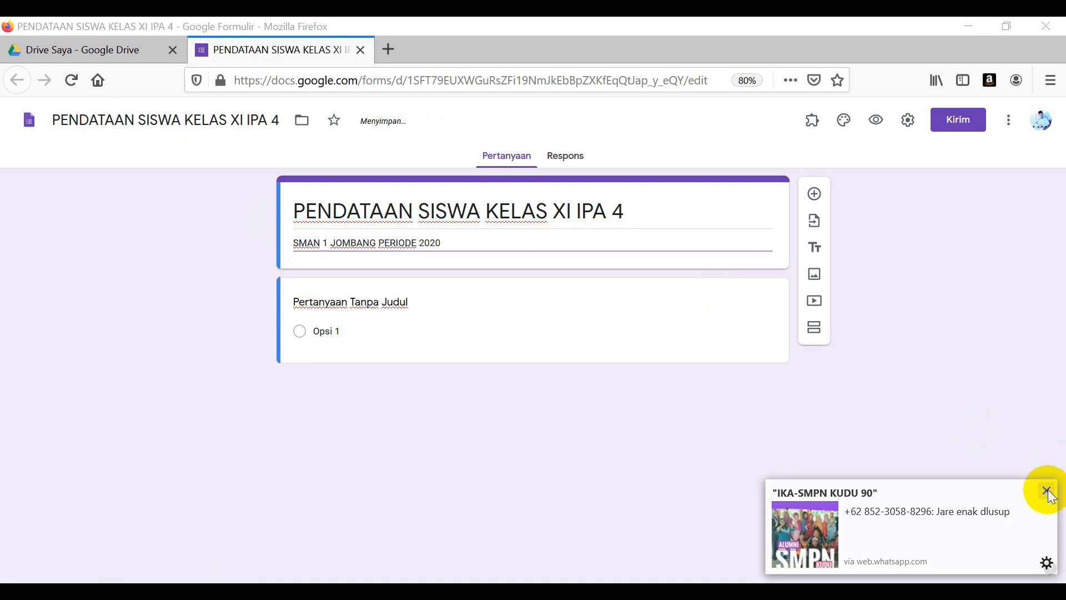
left_click(522, 243)
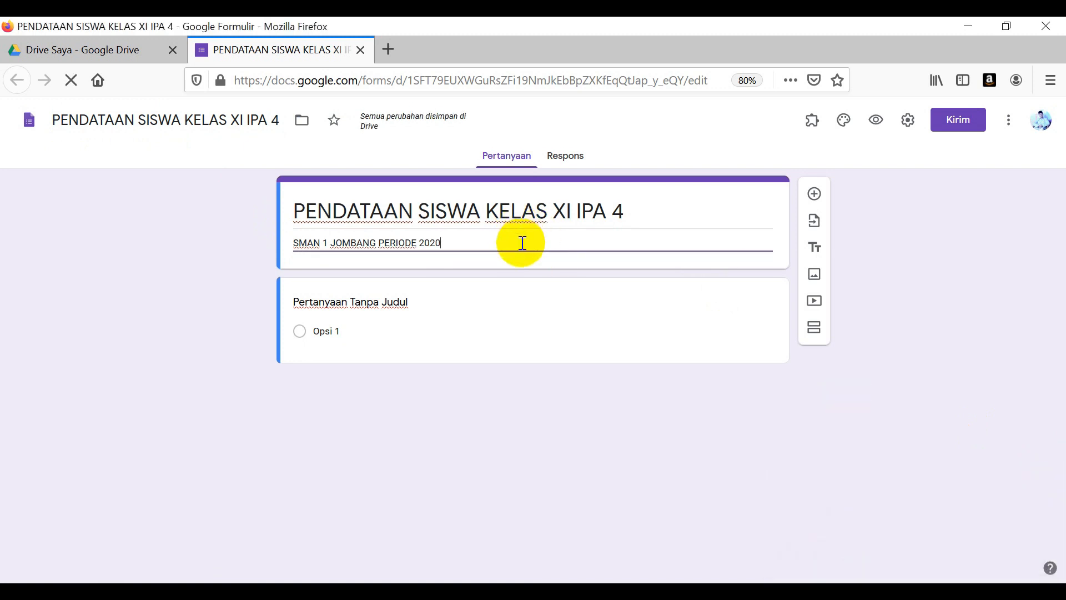
type("/2021")
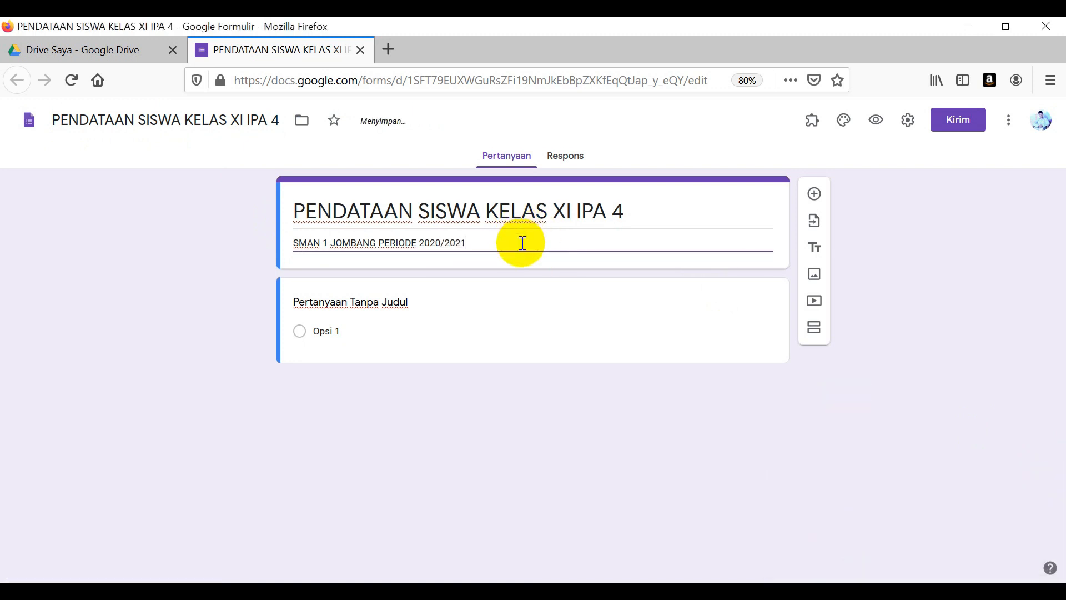
- Title the first question NAMA LENGKAP and set its answer type to Drop-down
left_click(382, 313)
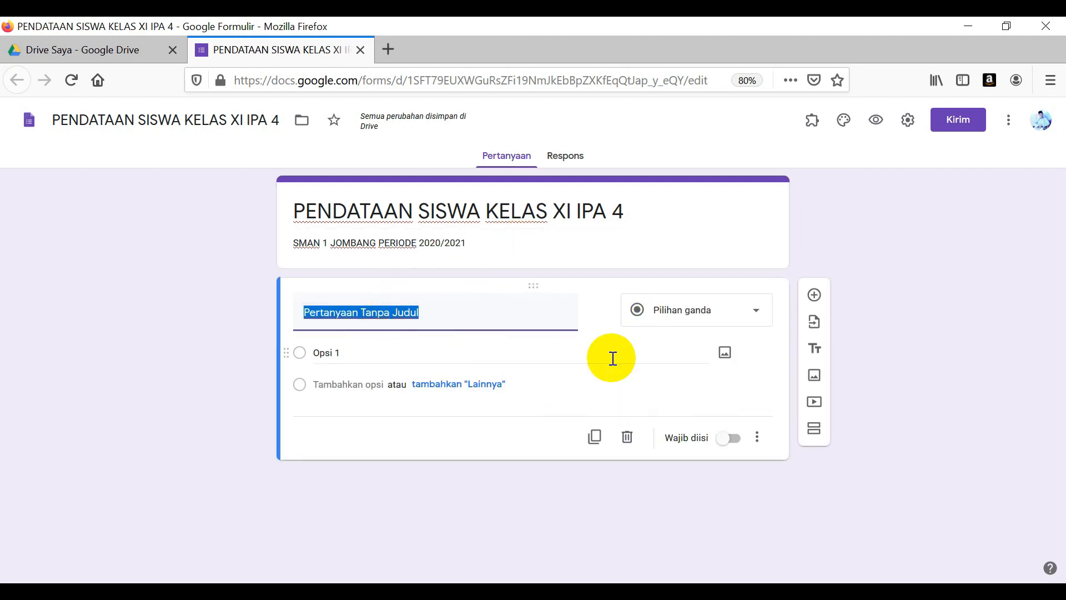
type("NAMA LENGKAP")
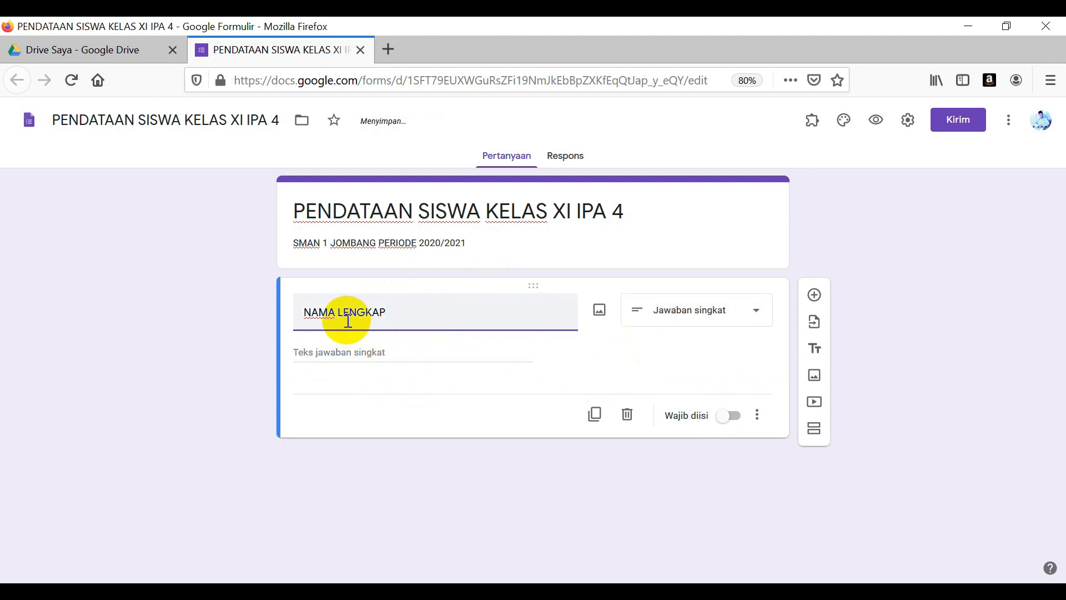
left_click(758, 318)
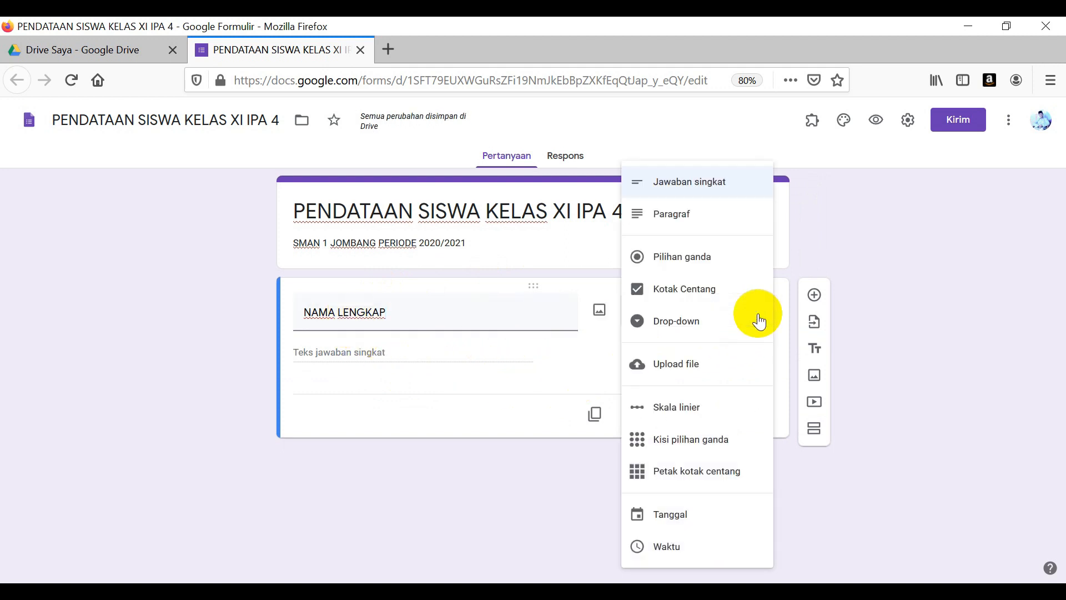
left_click(707, 326)
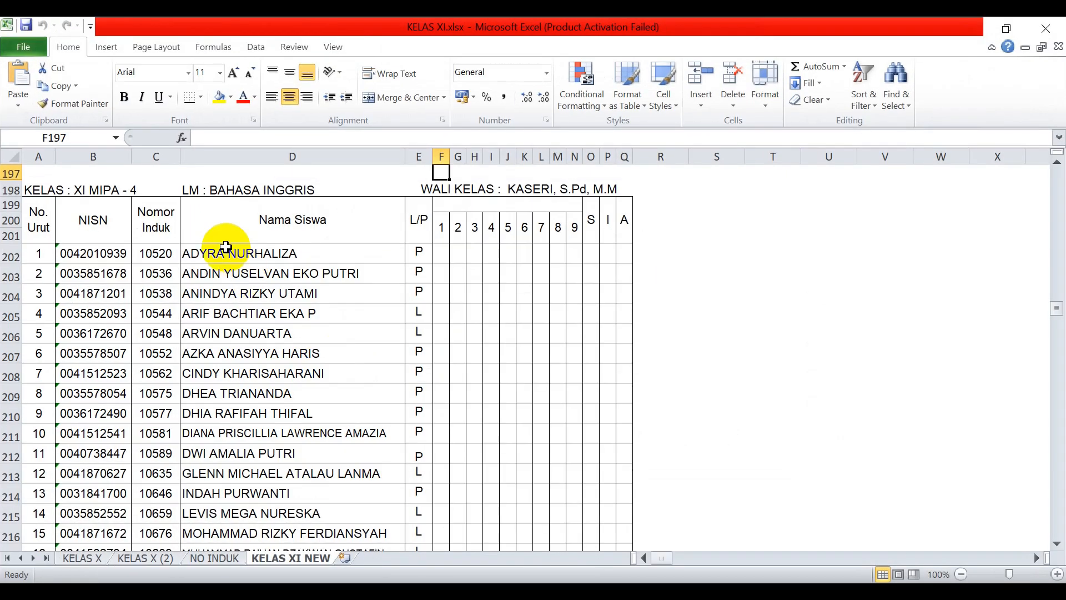
- In the Excel workbook KELAS XI.xlsx, copy all student names of class XI MIPA-4 from D202 to D235
left_click(230, 255)
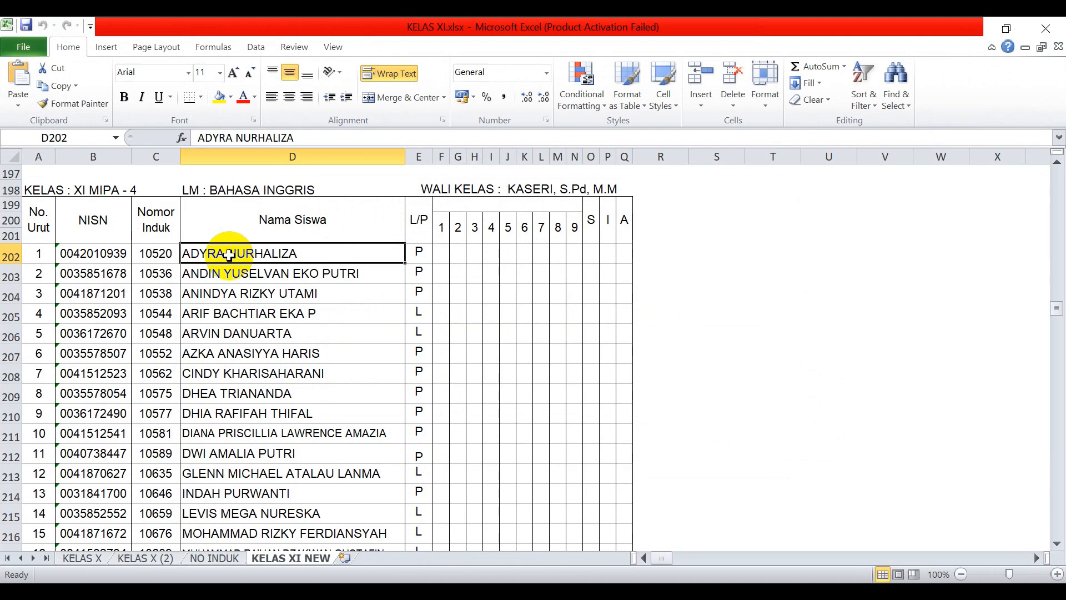
key("ctrl+shift+Down")
key("ctrl+c")
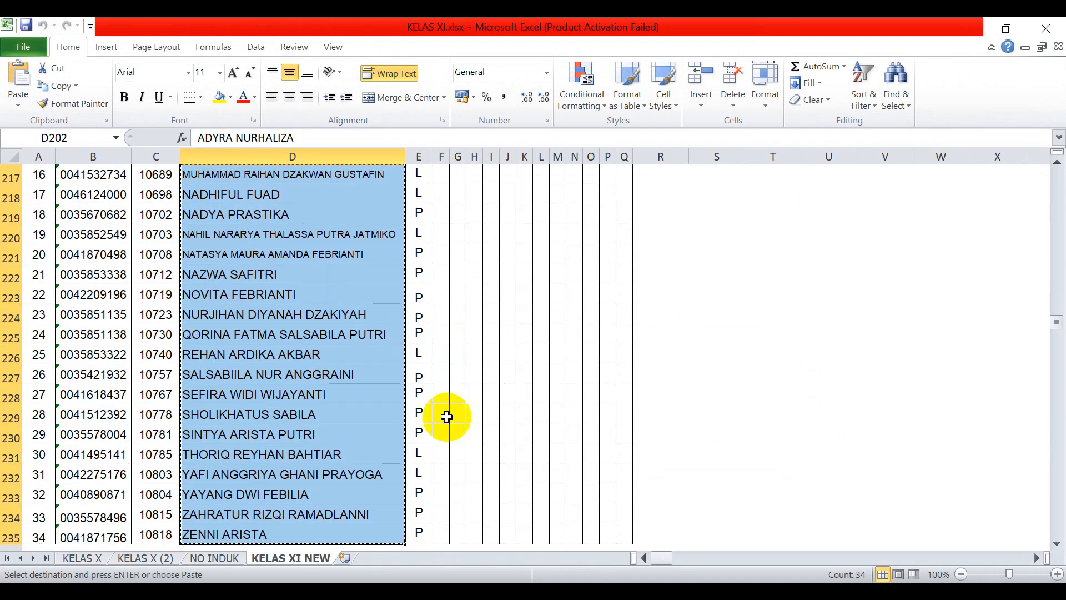
- Switch back to the form in Firefox and paste the copied student names as the NAMA LENGKAP drop-down options
left_click(514, 594)
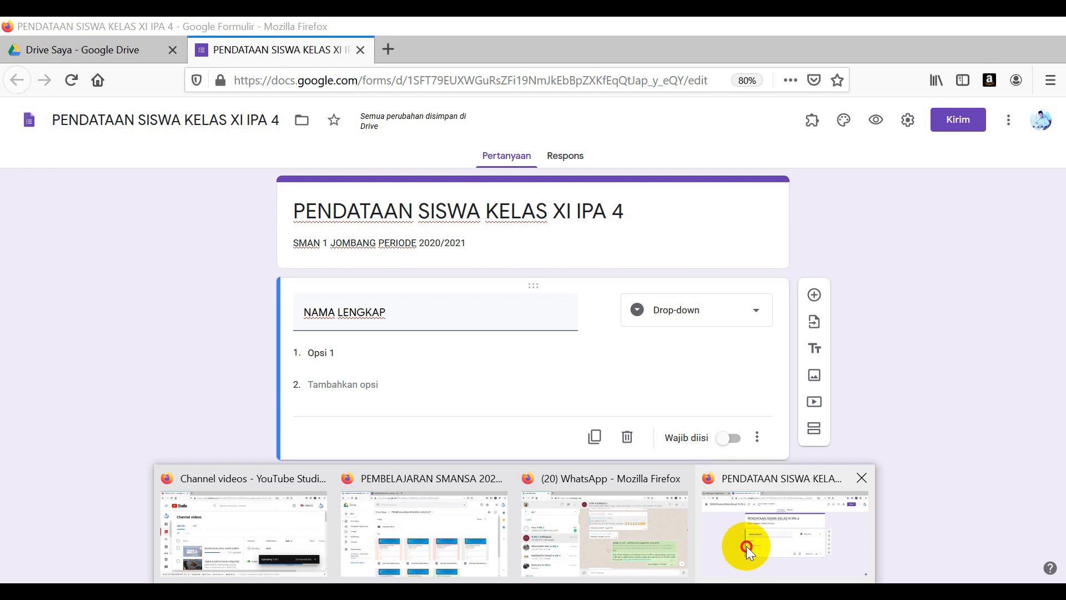
left_click(746, 545)
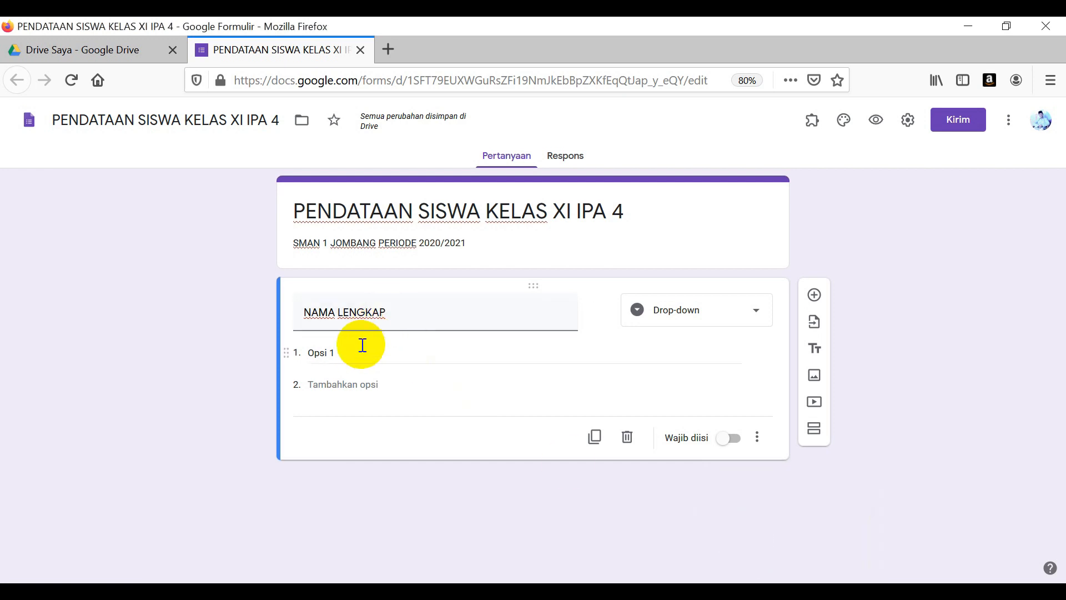
left_click(361, 351)
key("ctrl+v")
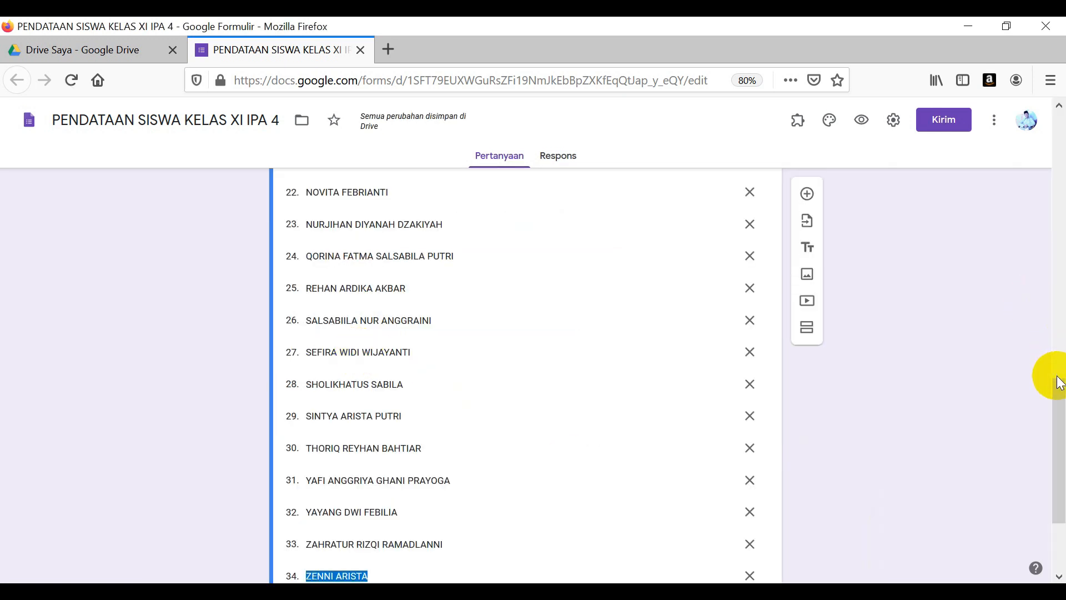
- Add a Drop-down question titled NIS after the name question, without the suggested number validation
mouse_move(1052, 388)
left_mouse_down()
mouse_move(1055, 435)
mouse_move(1054, 392)
left_mouse_up()
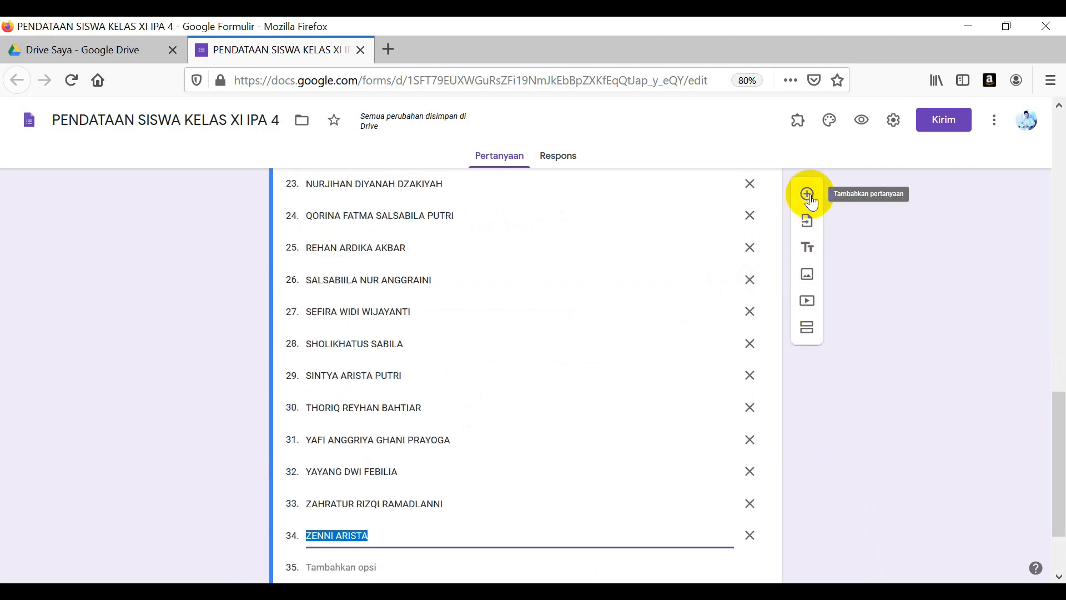
left_click(808, 194)
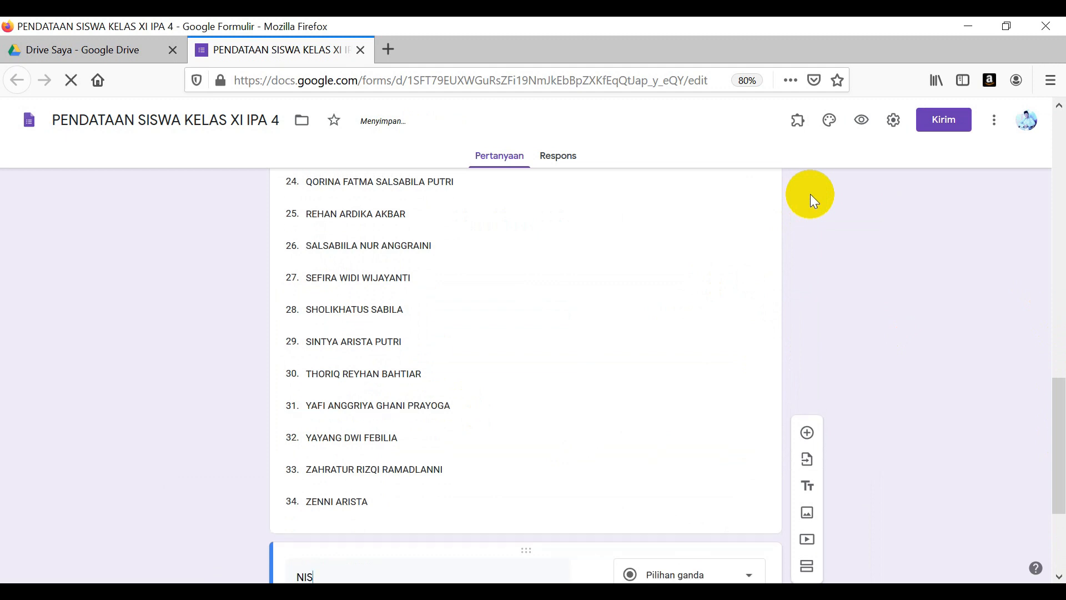
left_click_drag(1060, 393, 1052, 465)
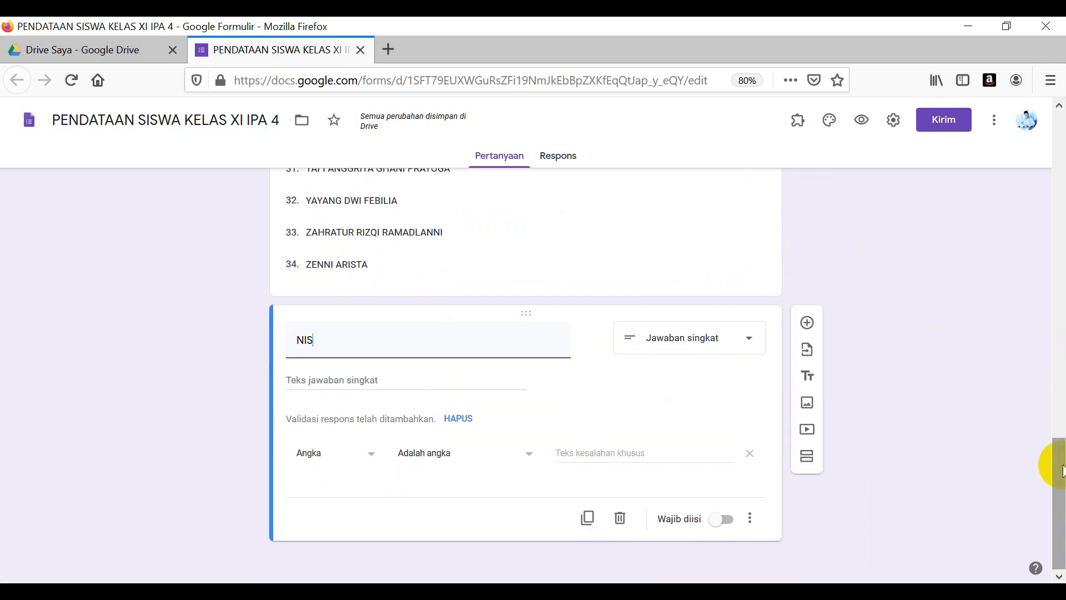
left_click(749, 453)
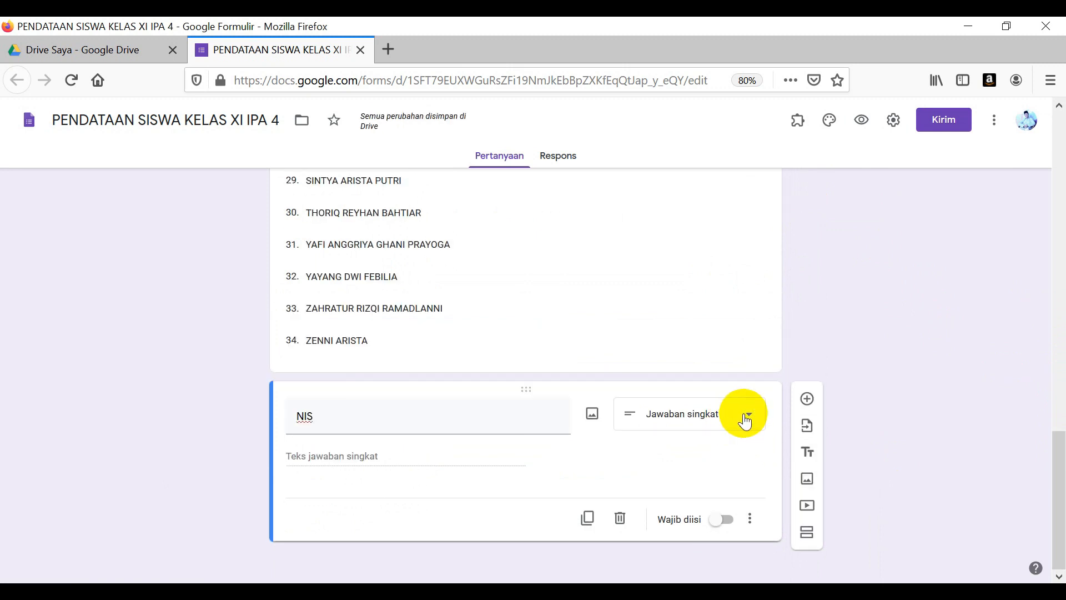
left_click(746, 425)
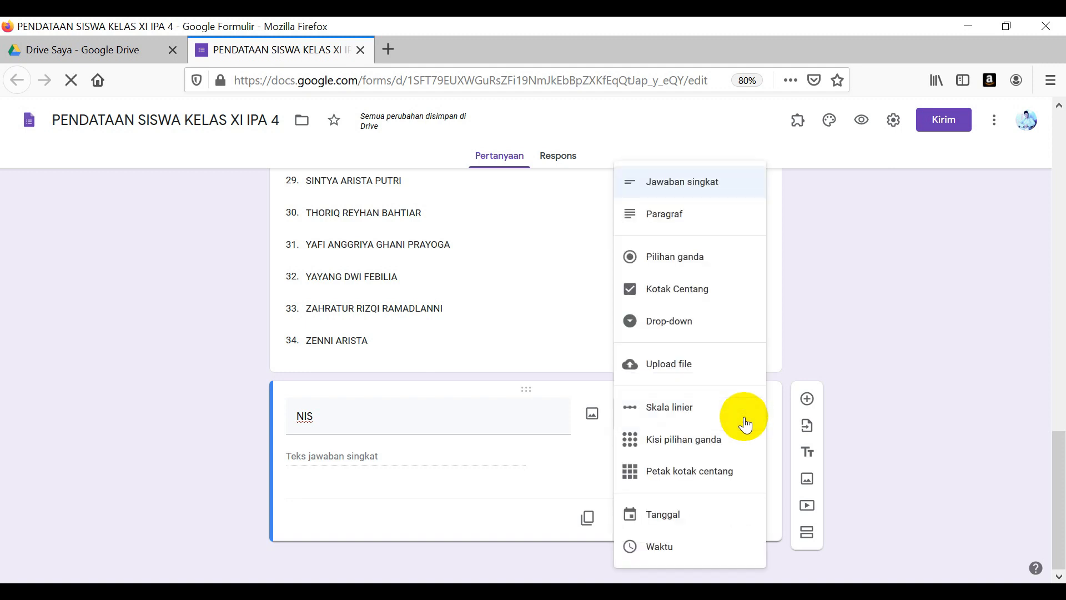
left_click(692, 338)
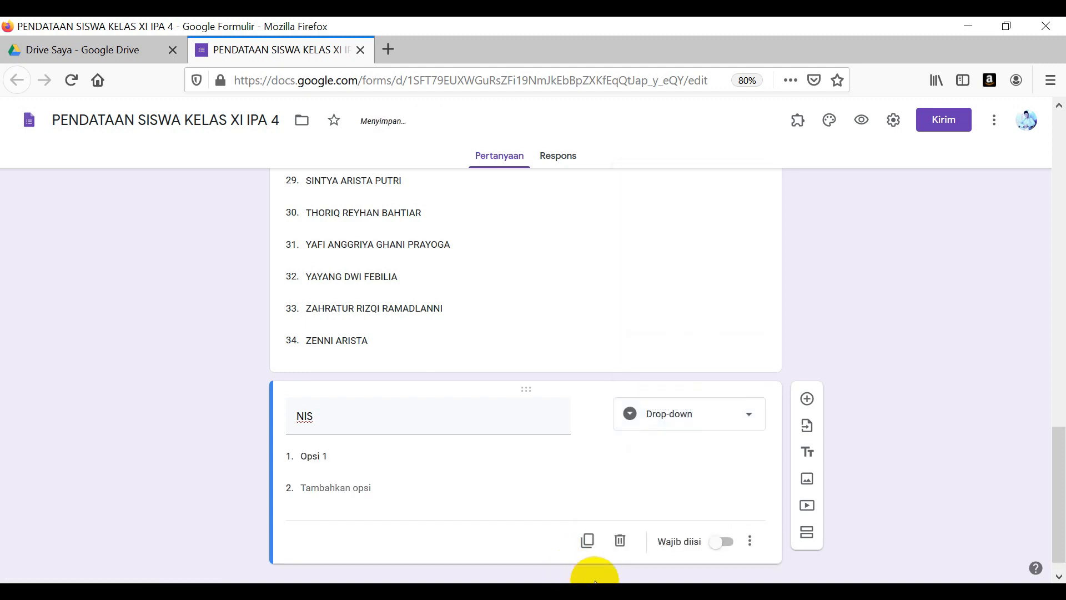
- Switch to the Excel workbook and copy the class's Nomor Induk values from C202 to C235
left_click(636, 513)
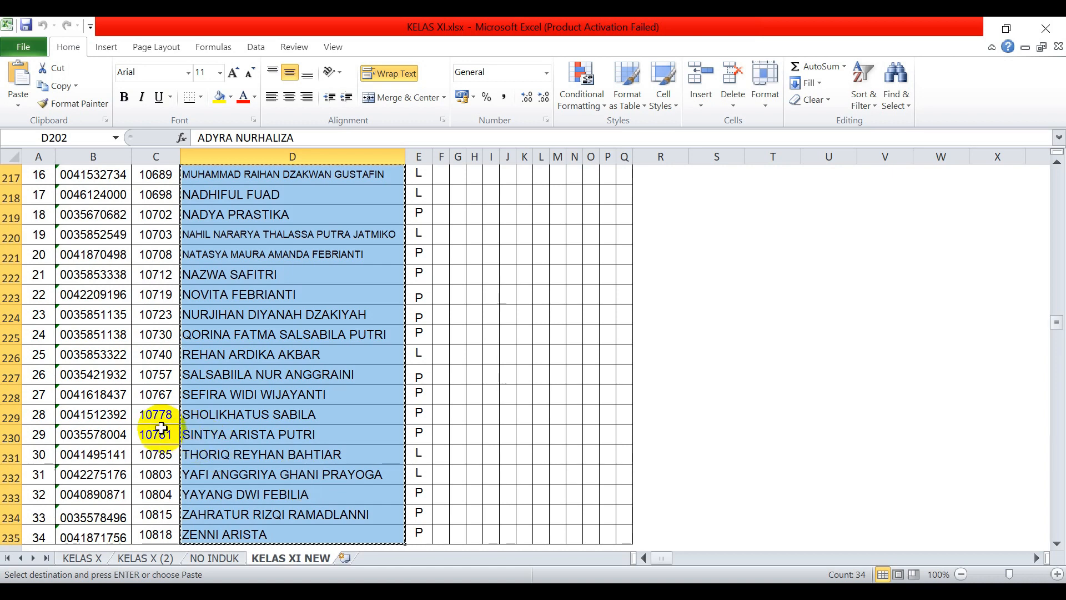
left_click(158, 431)
key("ctrl+Up")
key("ctrl+Up")
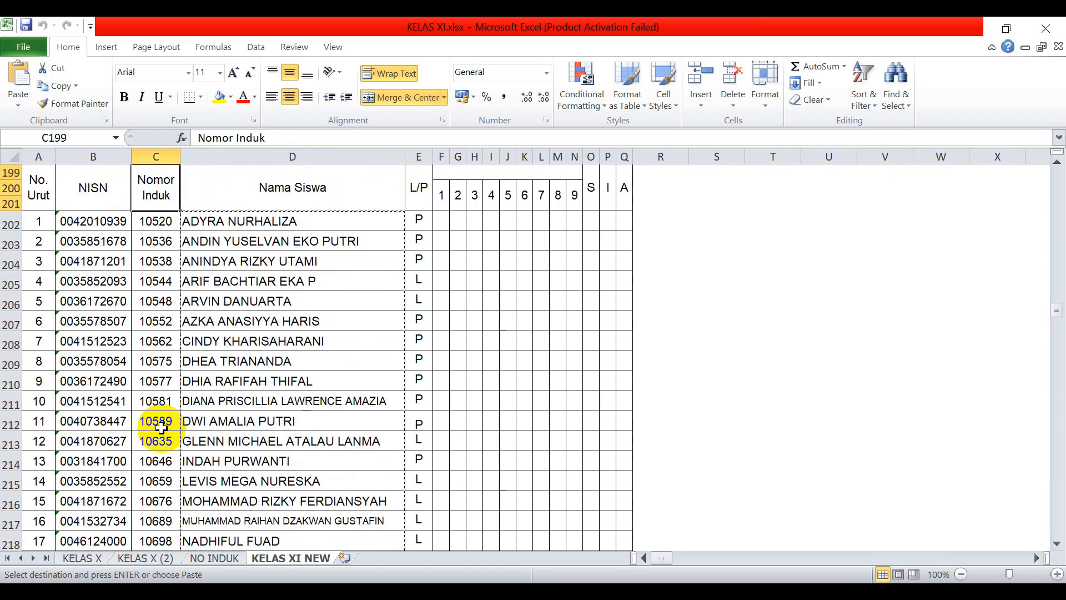
key("Down")
key("ctrl+shift+Down")
key("ctrl+c")
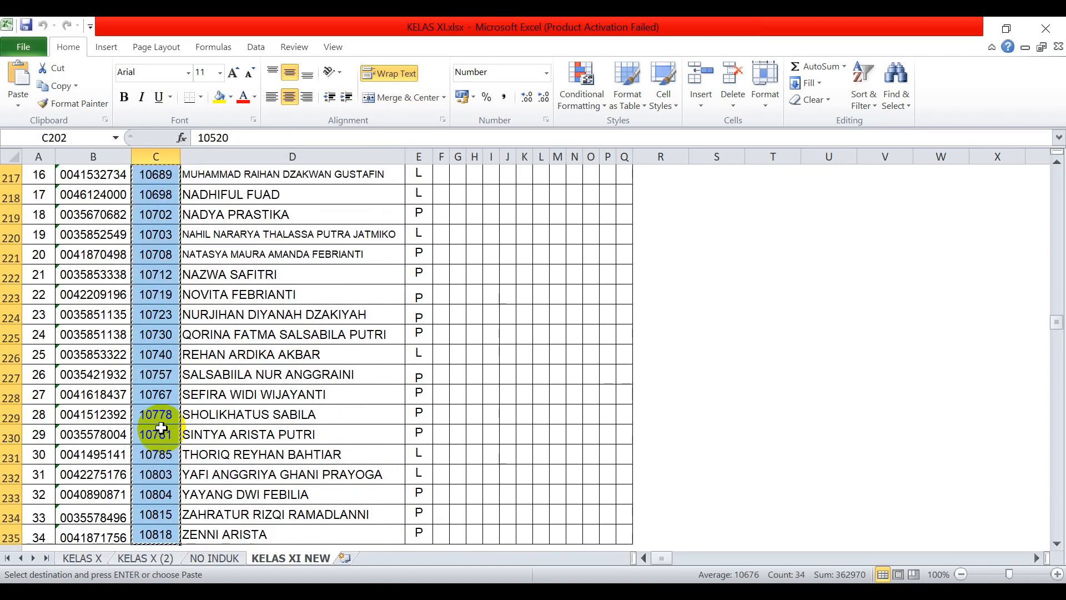
- Switch back to the form in Firefox and paste the copied Nomor Induk values as the NIS drop-down options
left_click(514, 594)
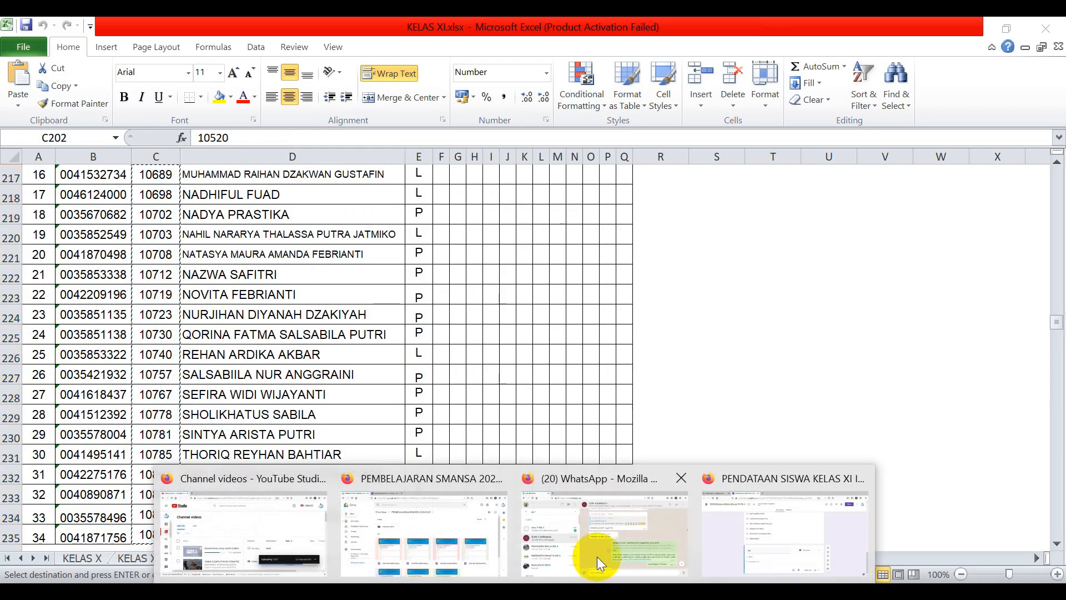
left_click(740, 549)
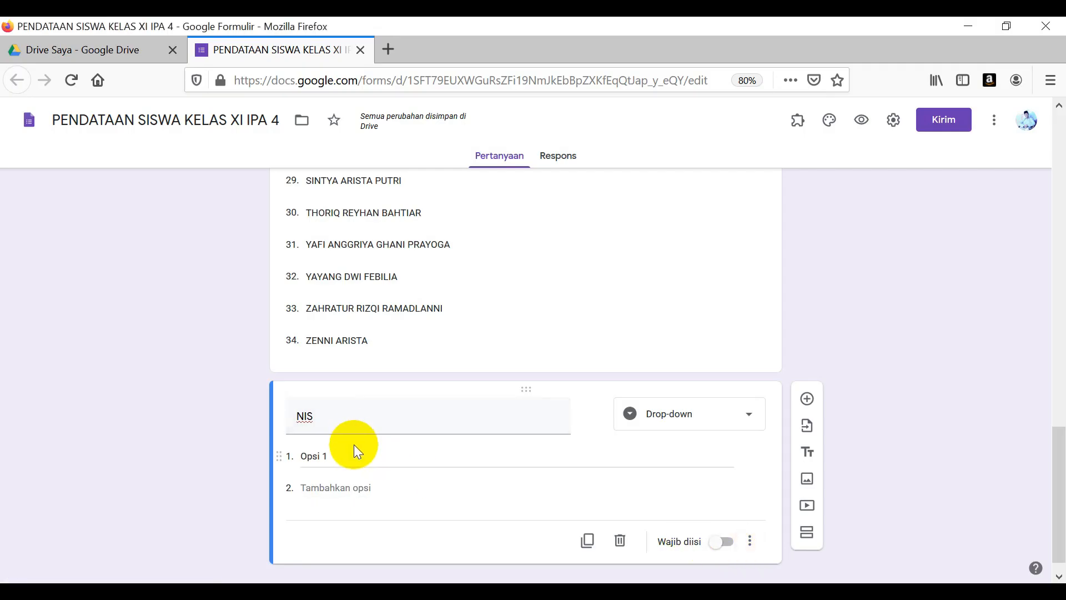
left_click(359, 458)
key("ctrl+v")
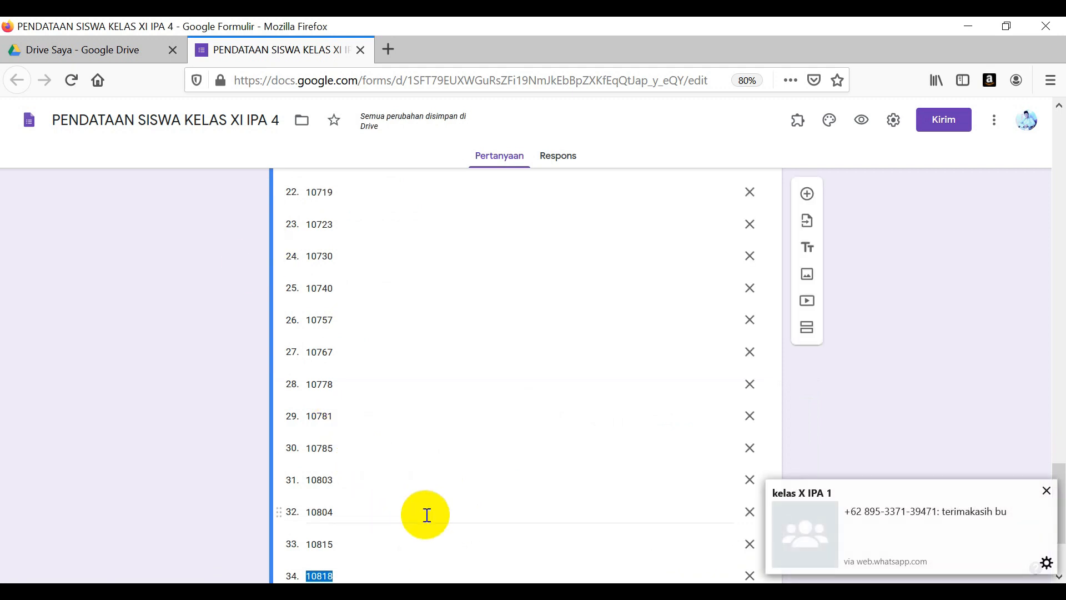
left_click(1047, 491)
- Add a Drop-down question titled NISN after the NIS question and start editing its first option
left_click(810, 199)
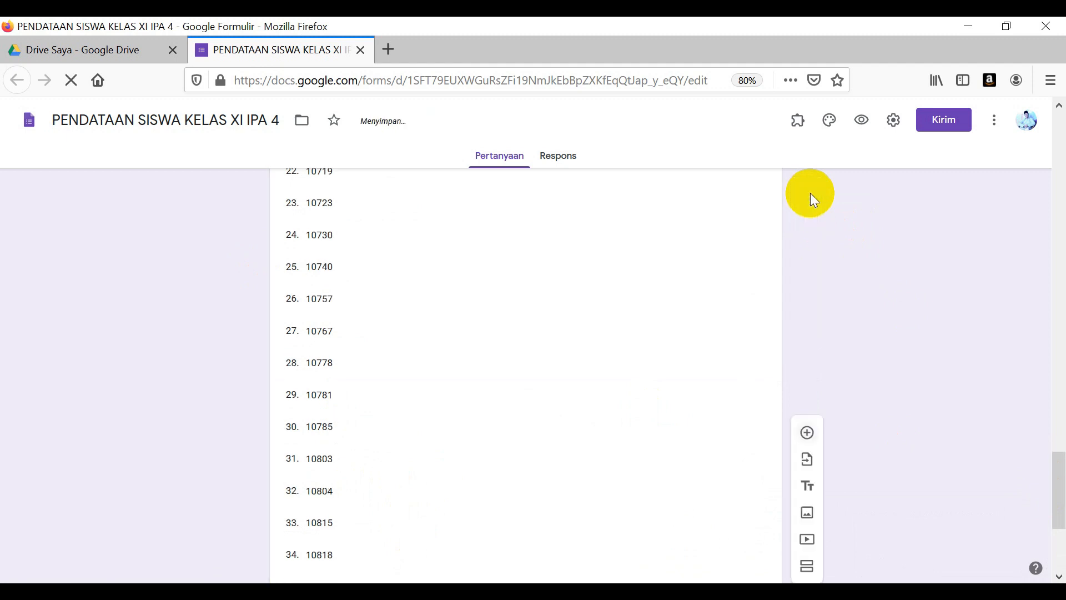
left_click_drag(1058, 472, 1058, 516)
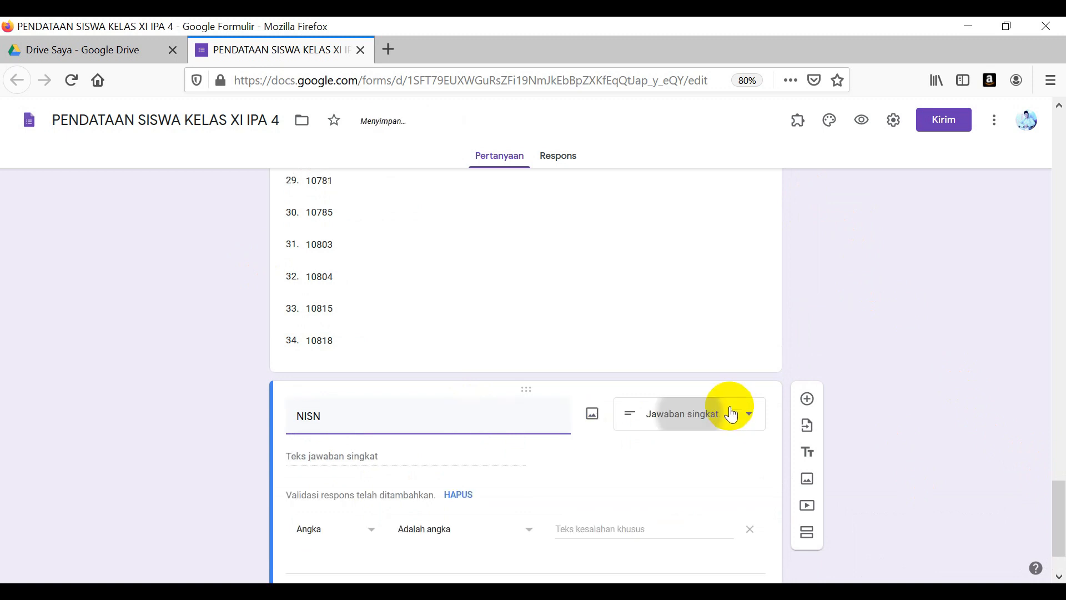
left_click(741, 421)
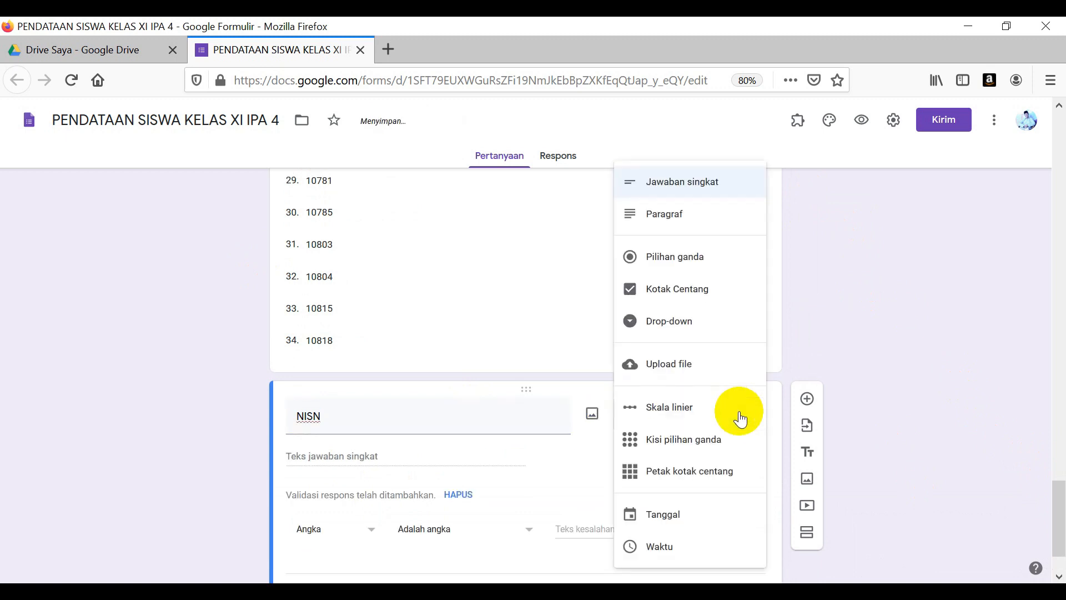
left_click(696, 325)
left_click(476, 456)
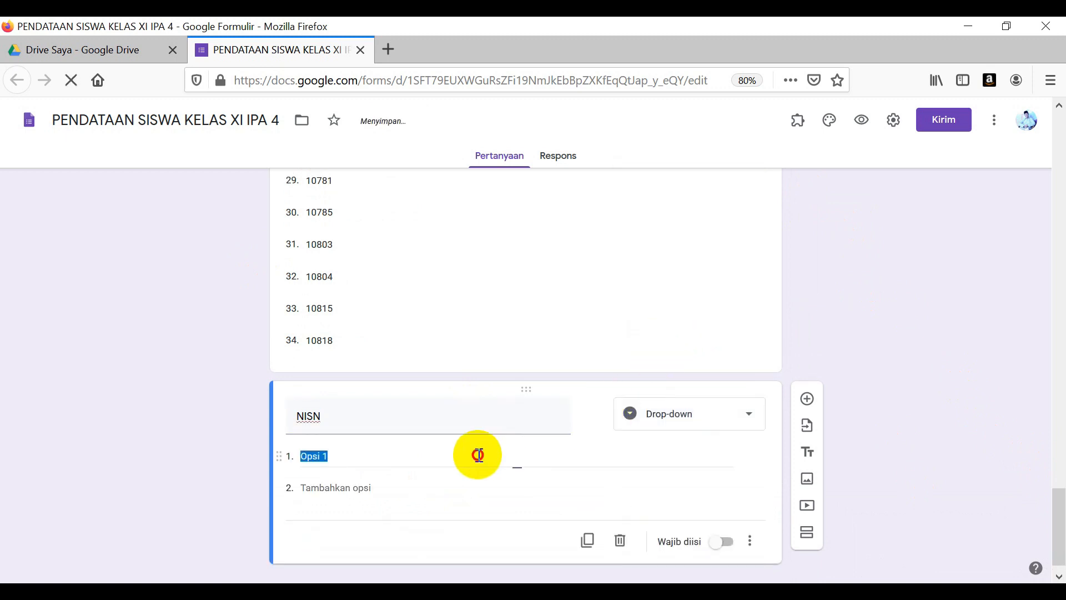
- Switch to the Excel workbook KELAS XI.xlsx and copy the class's NISN values from B202 to B235
key("alt+Tab")
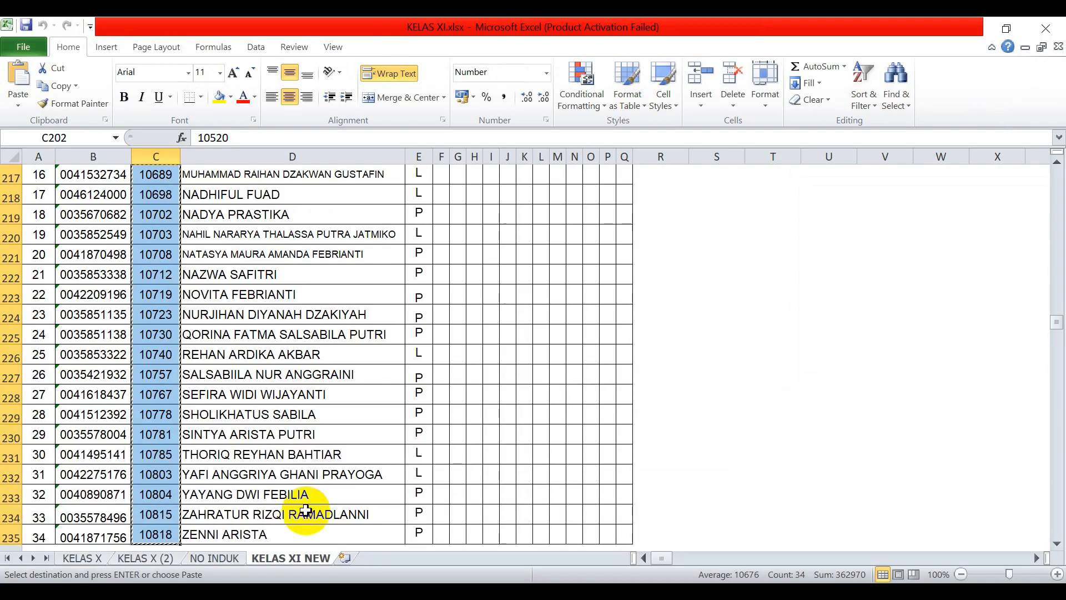
left_click(99, 476)
key("ctrl+Up")
key("Up")
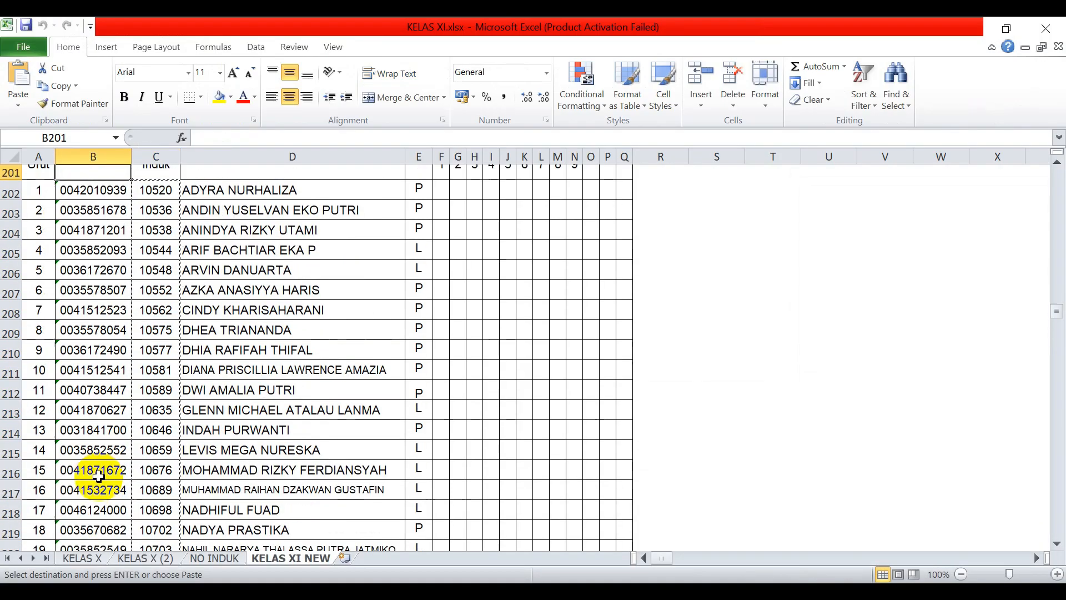
key("Down")
key("ctrl+shift+Down")
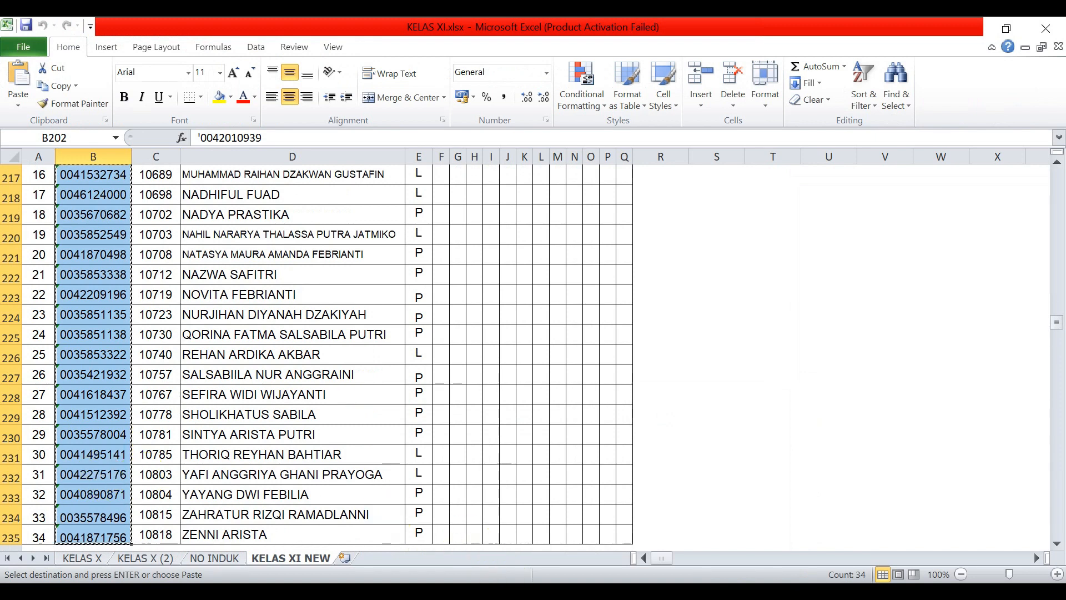
- Switch back to the form in Firefox and paste the copied numbers as the NISN drop-down options
left_click(515, 591)
left_click(759, 552)
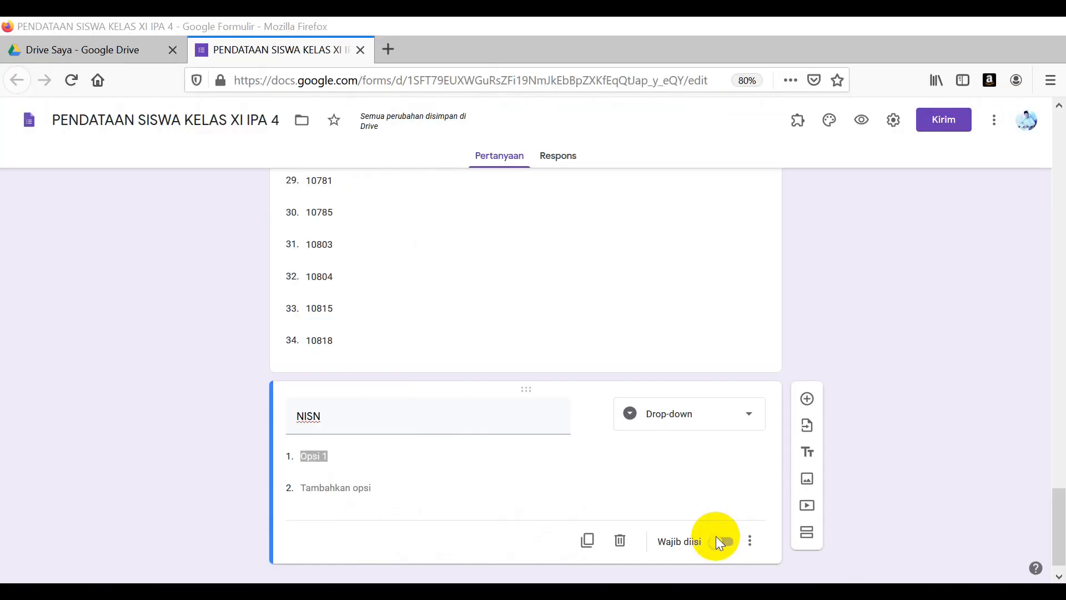
left_click(368, 459)
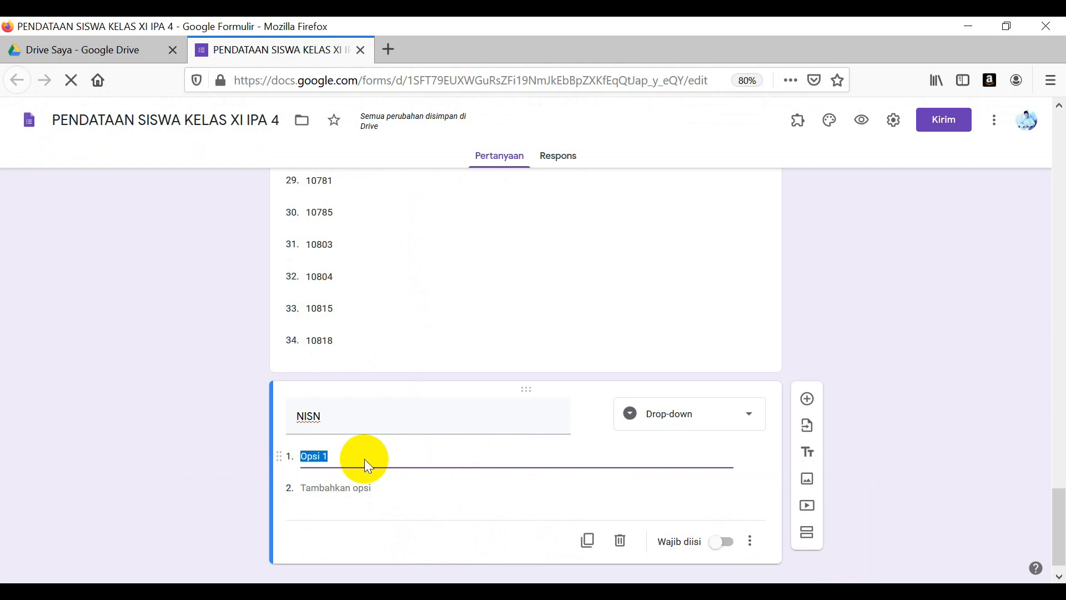
key("ctrl+v")
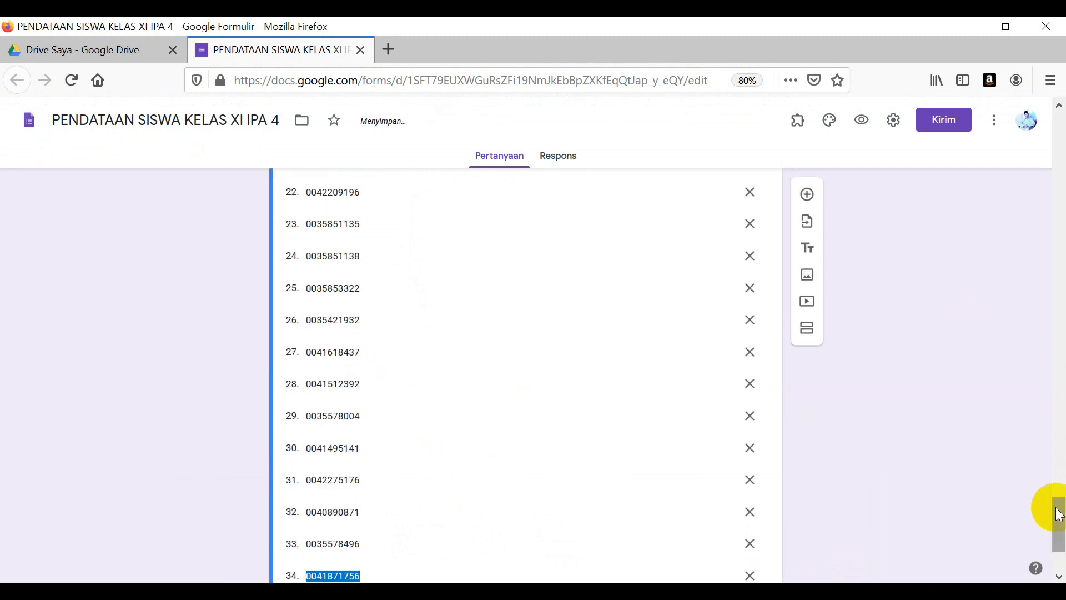
- Add two short-answer questions titled NAMA AYAH and NAMA IBU below the NISN question
mouse_move(1060, 514)
left_mouse_down()
mouse_move(1057, 528)
mouse_move(1061, 245)
mouse_move(1062, 553)
mouse_move(1061, 497)
mouse_move(1059, 519)
left_mouse_up()
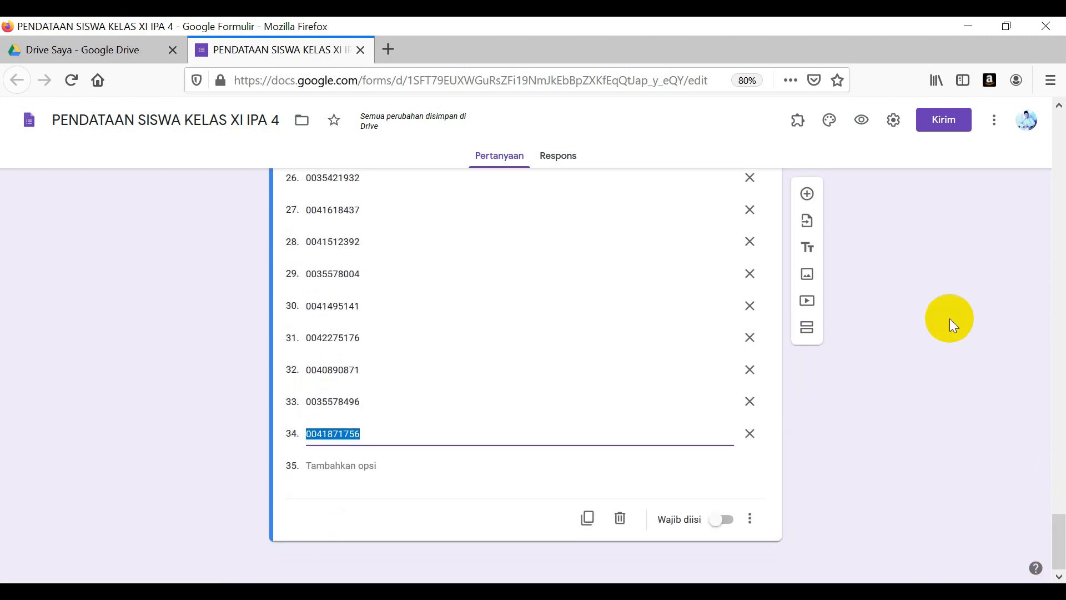
left_click(811, 195)
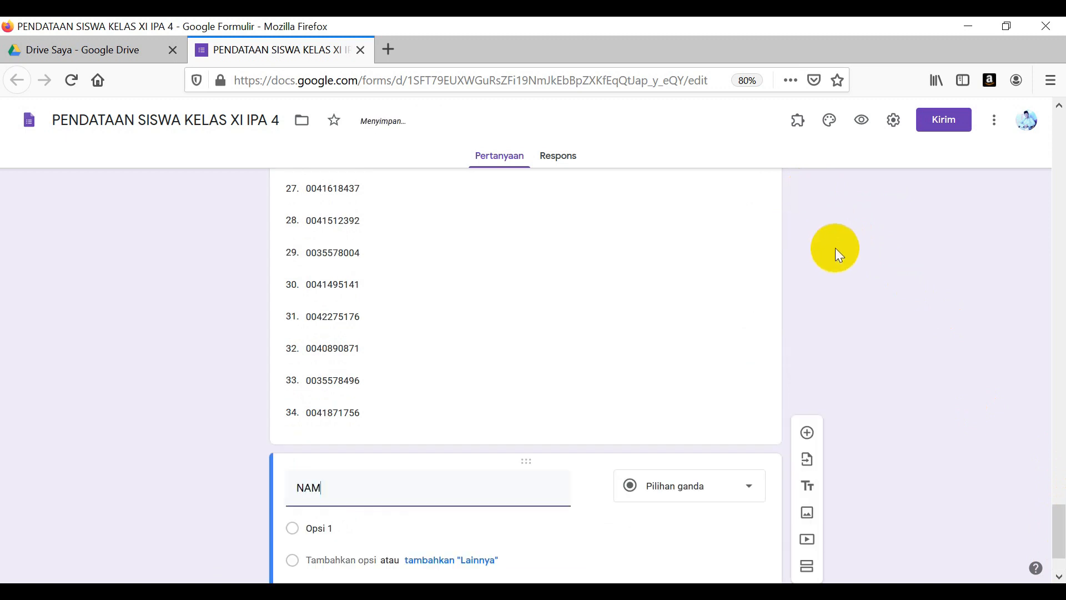
type("NAMA AYAE")
key("BackSpace")
type("H")
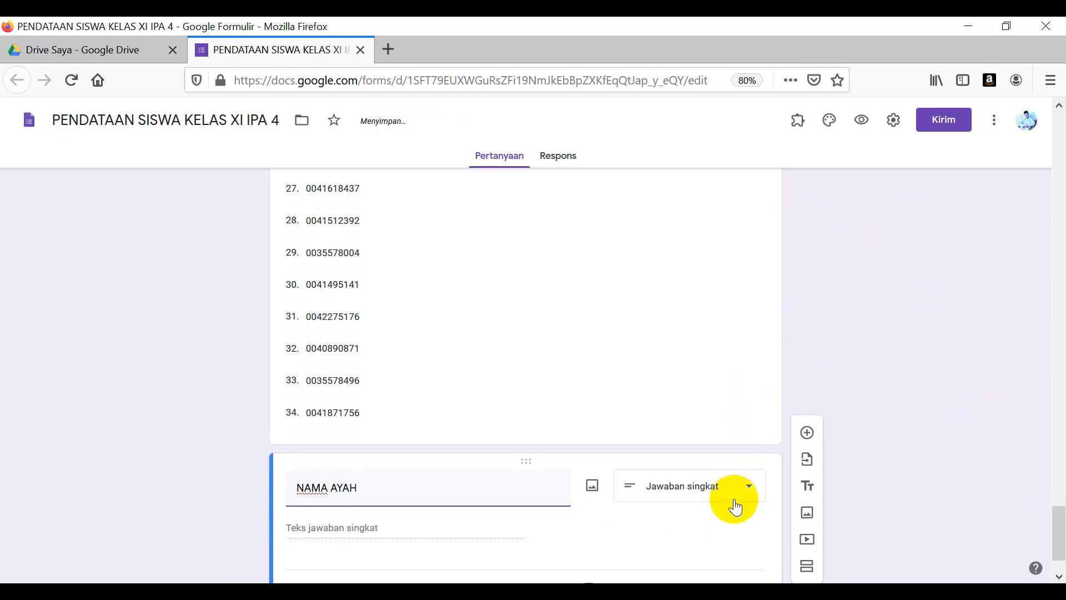
left_click(806, 436)
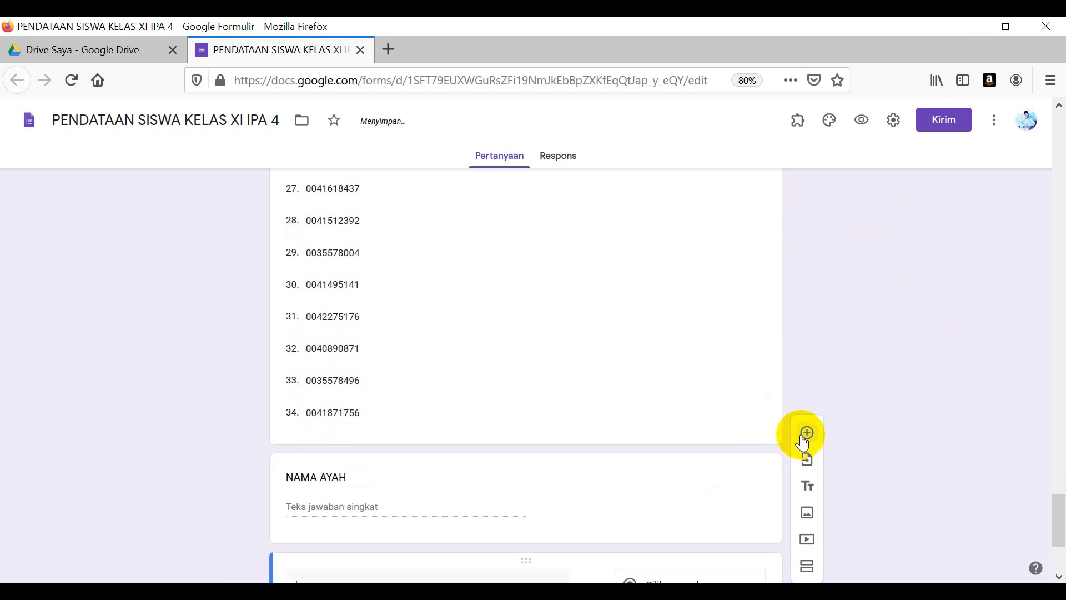
type("NAMA IBU")
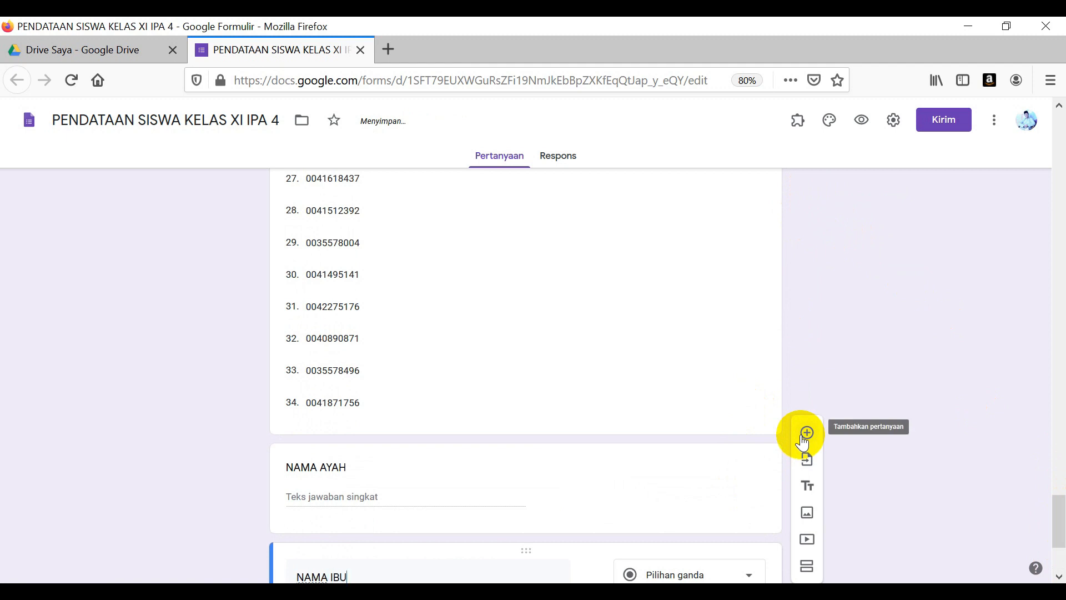
- Add two short-answer questions titled PEKERJAAN AYAH and PEKERJAAN IBU at the end of the form
left_click(804, 441)
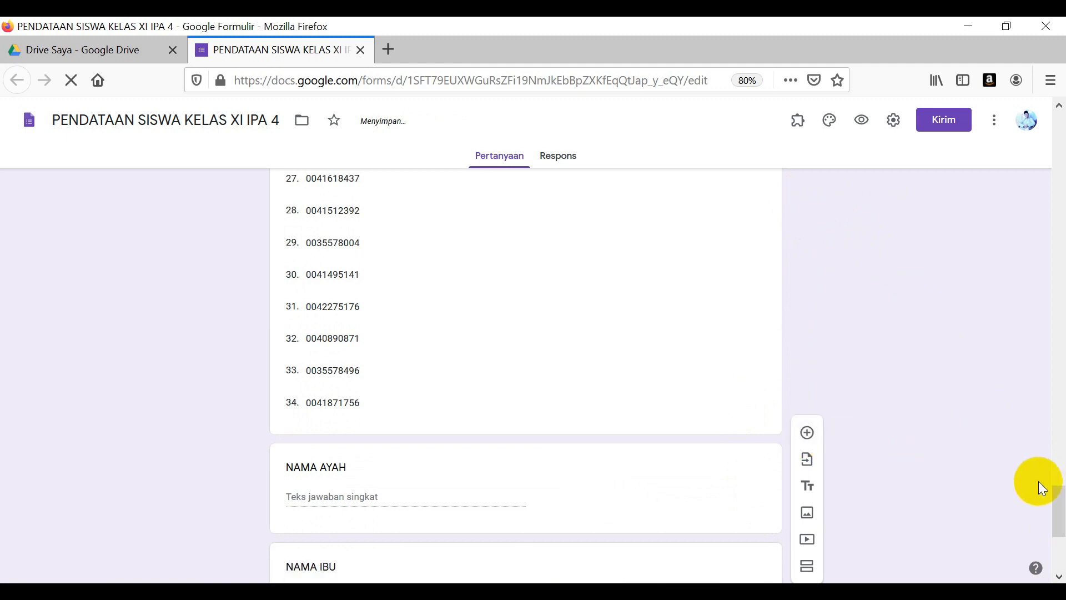
left_click_drag(1060, 505, 1065, 538)
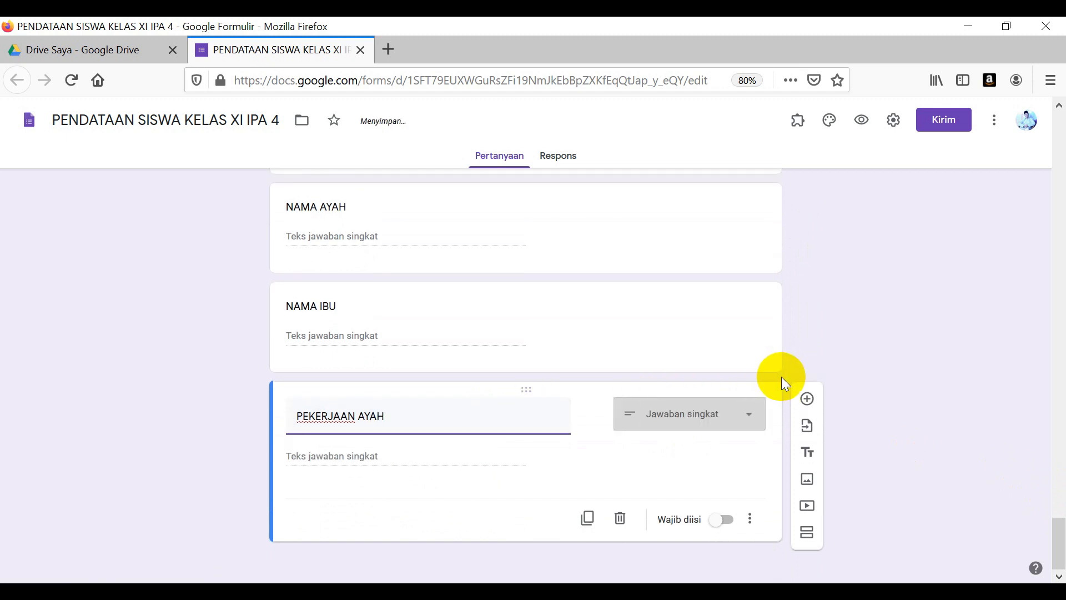
left_click(808, 399)
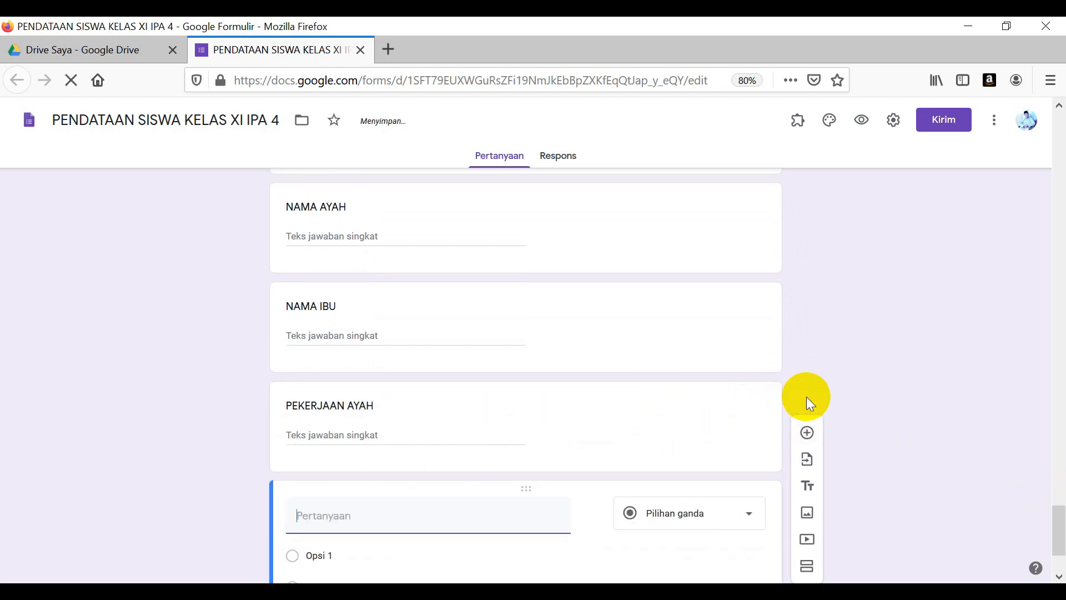
type("PEKERJ")
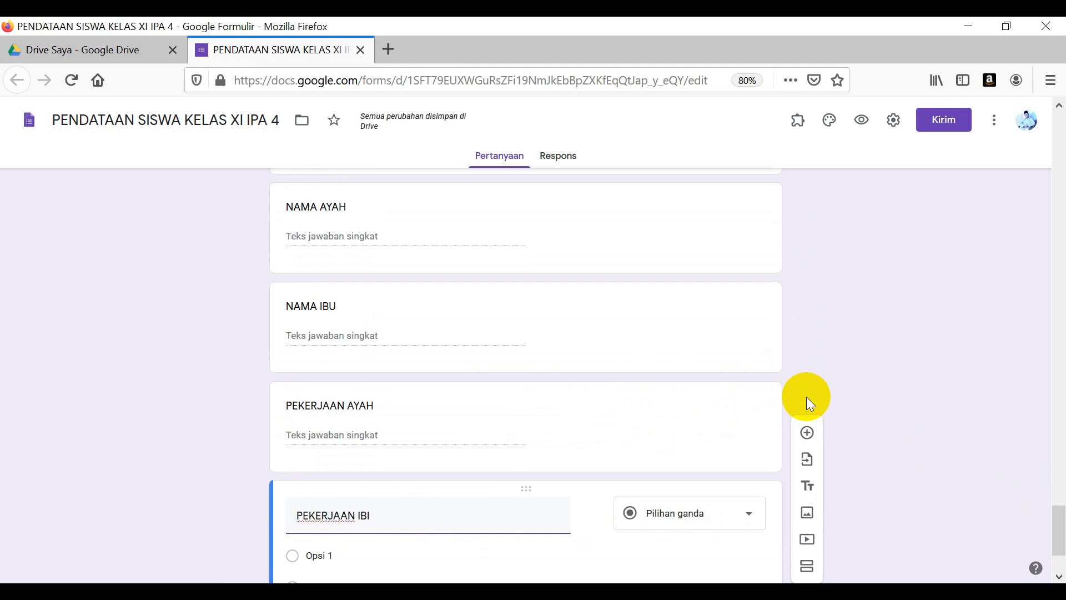
type("AAN IBI")
key("BackSpace")
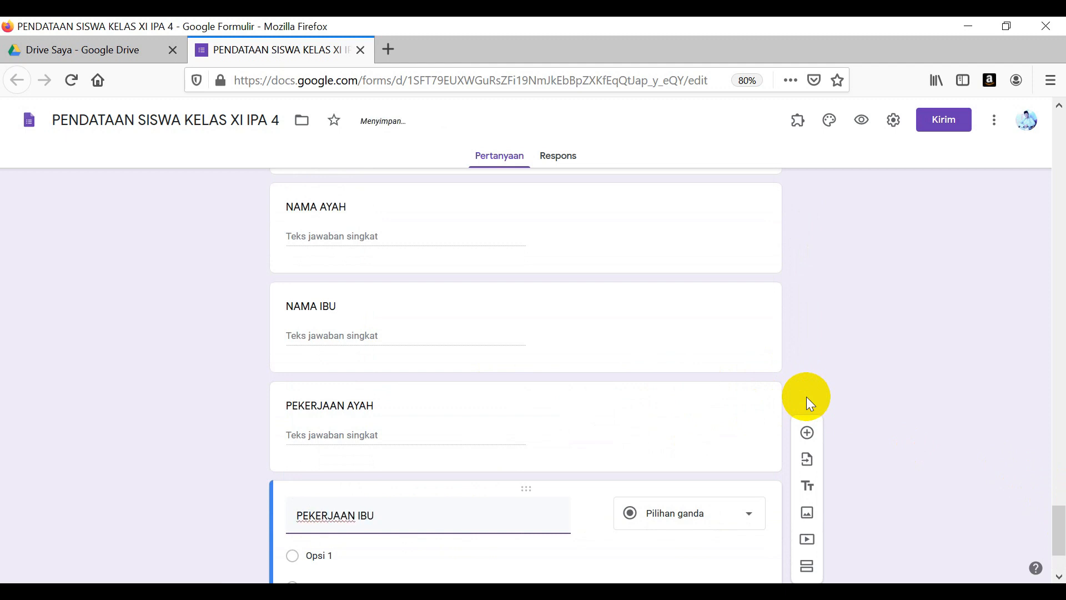
- Add a question titled PENGHASILAN AYAH after PEKERJAAN IBU and set its type to Jawaban singkat
left_click(809, 434)
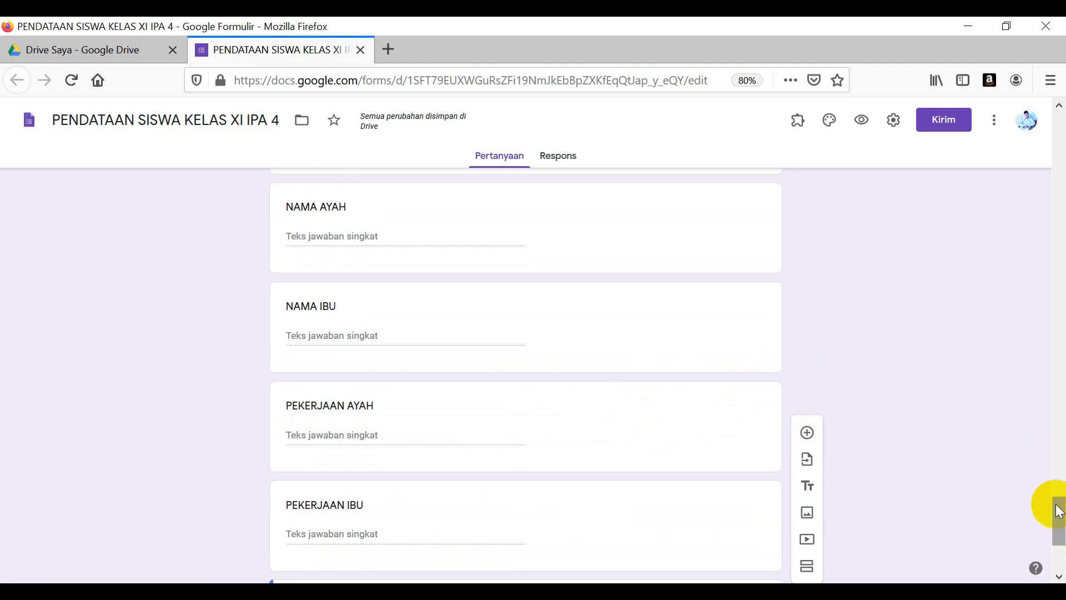
left_click_drag(1058, 504, 1060, 547)
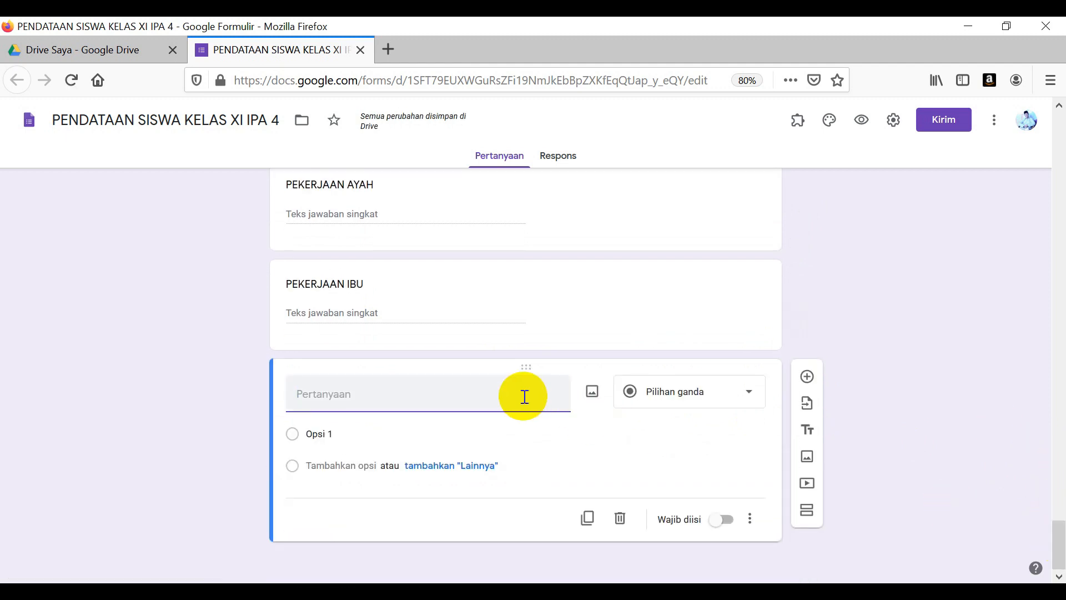
type("PENGHASILAN")
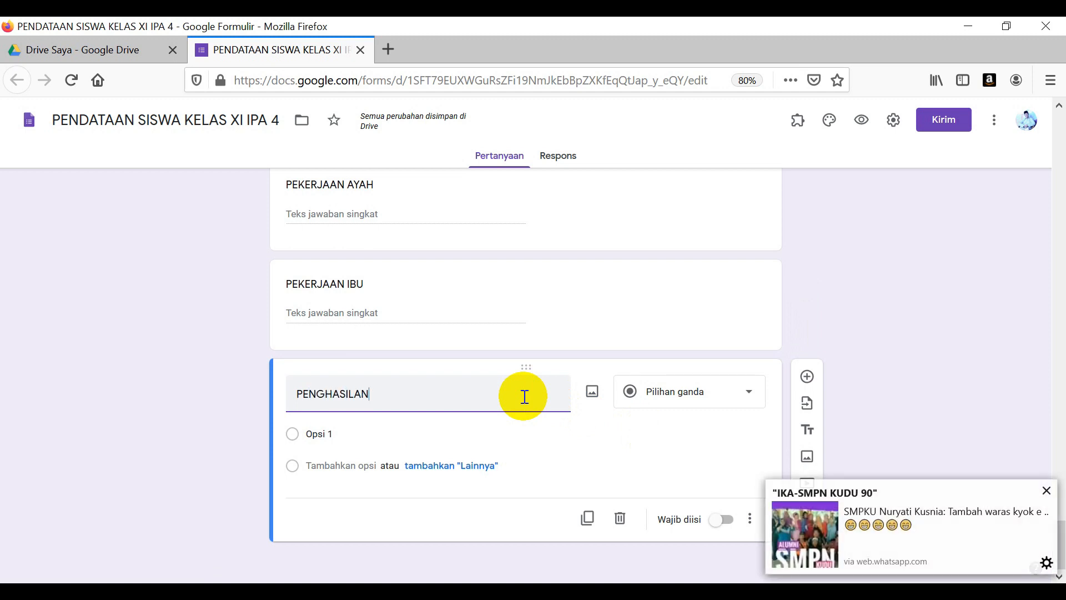
type(" AYAH")
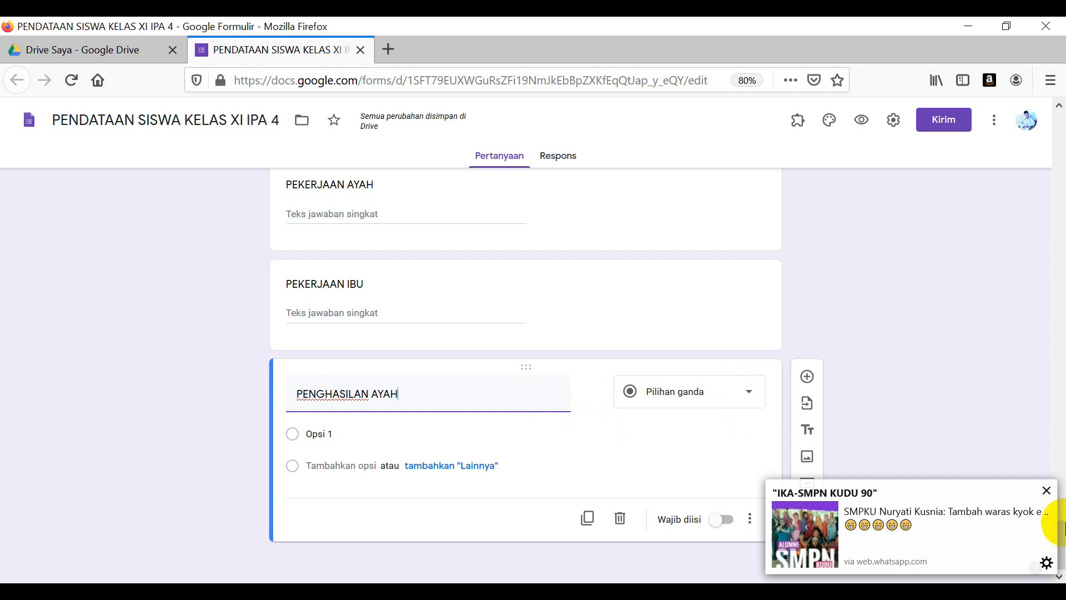
left_click(1049, 493)
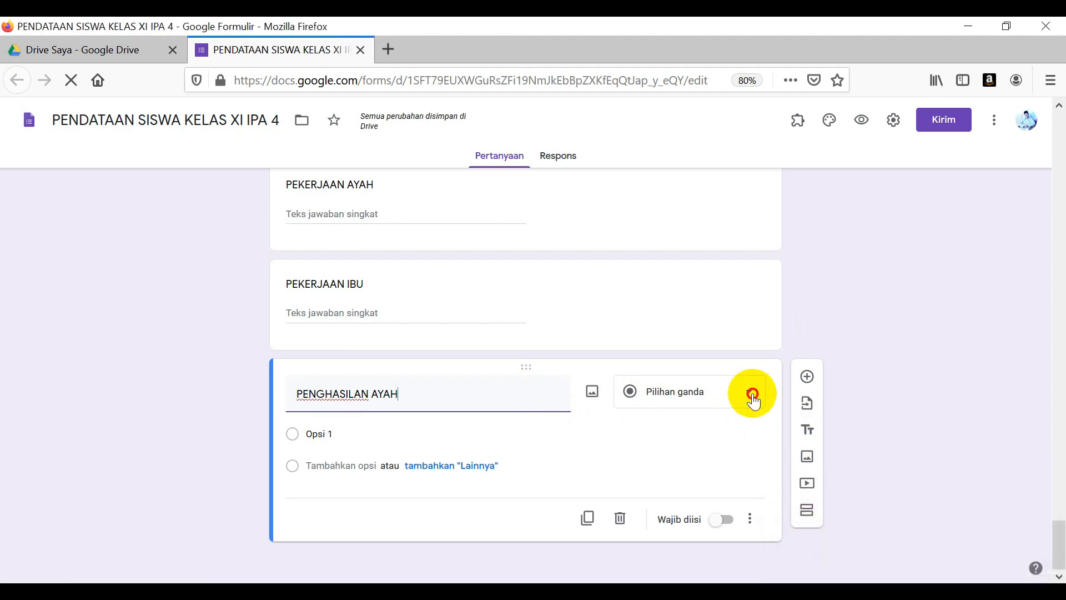
left_click(749, 392)
left_click(677, 182)
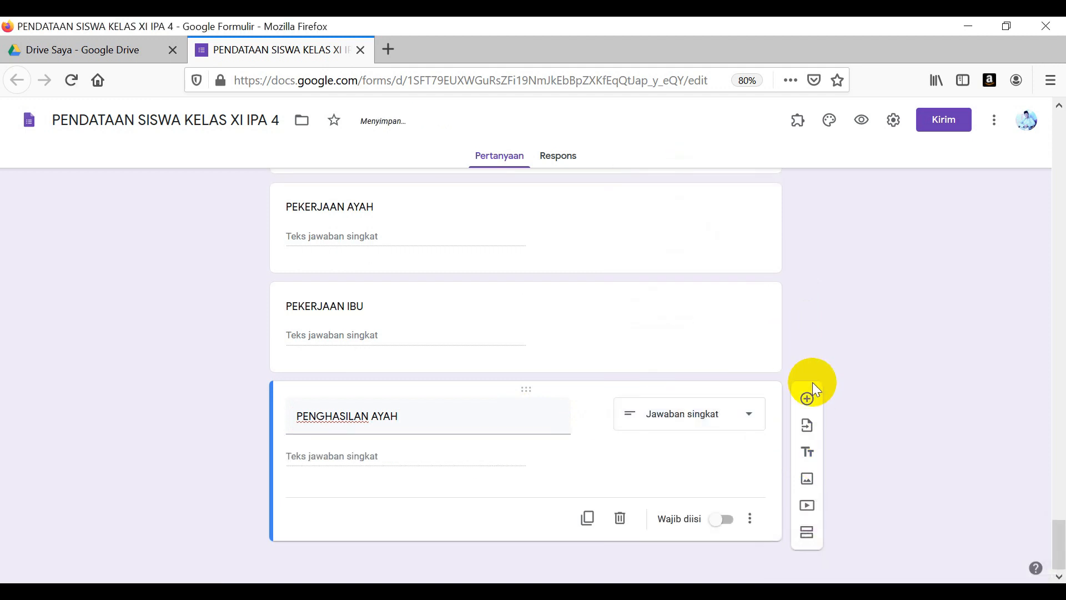
- Add a question titled PENGAHSILAN IBU below the PENGHASILAN AYAH question
left_click(809, 400)
type("PE")
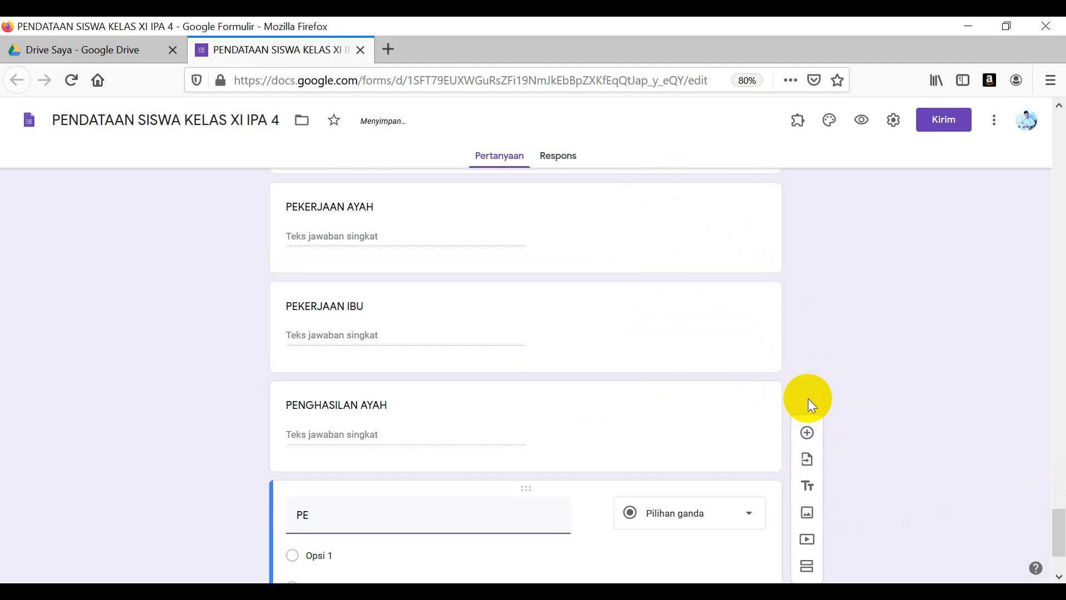
type("NGAHSILAN IBU")
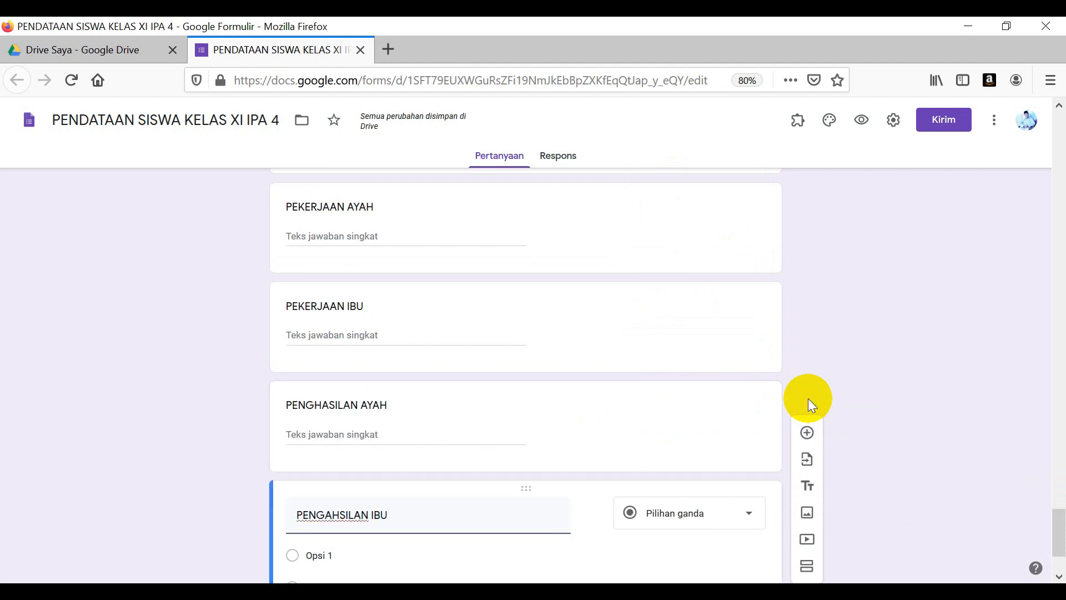
- Add a short-answer question titled TEMPAT TANGGAL LAHIR, followed by a new blank question
left_click(809, 434)
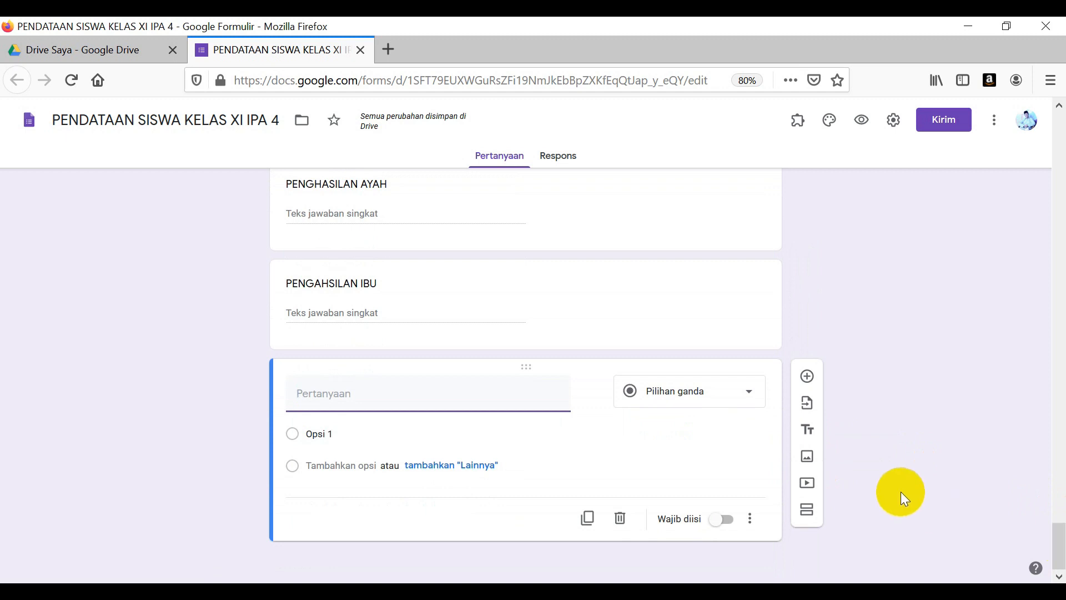
type("TEM")
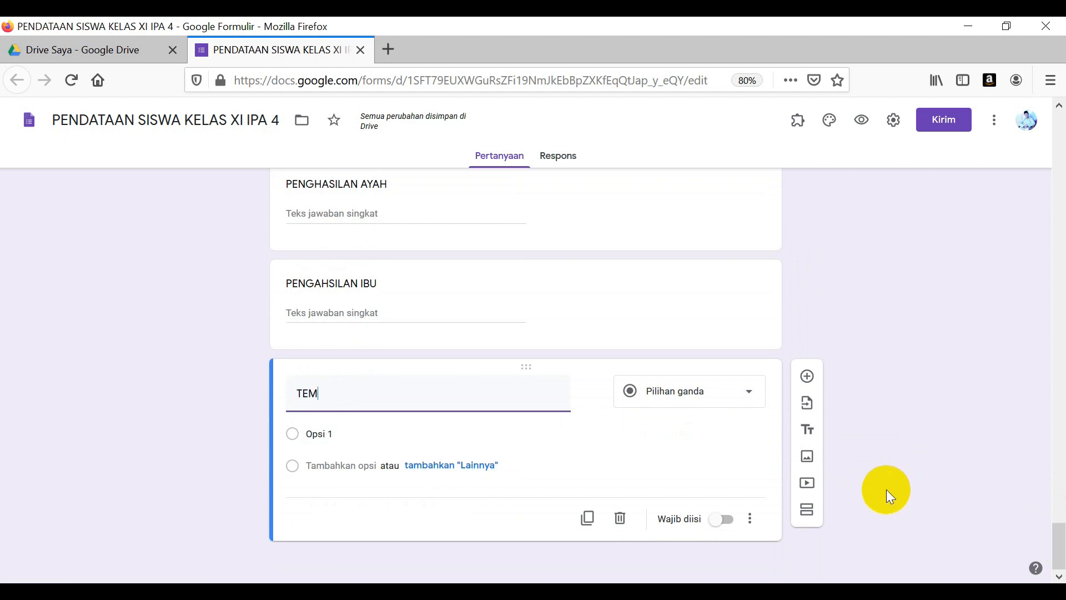
type("PAT TANGGAL LAHIR")
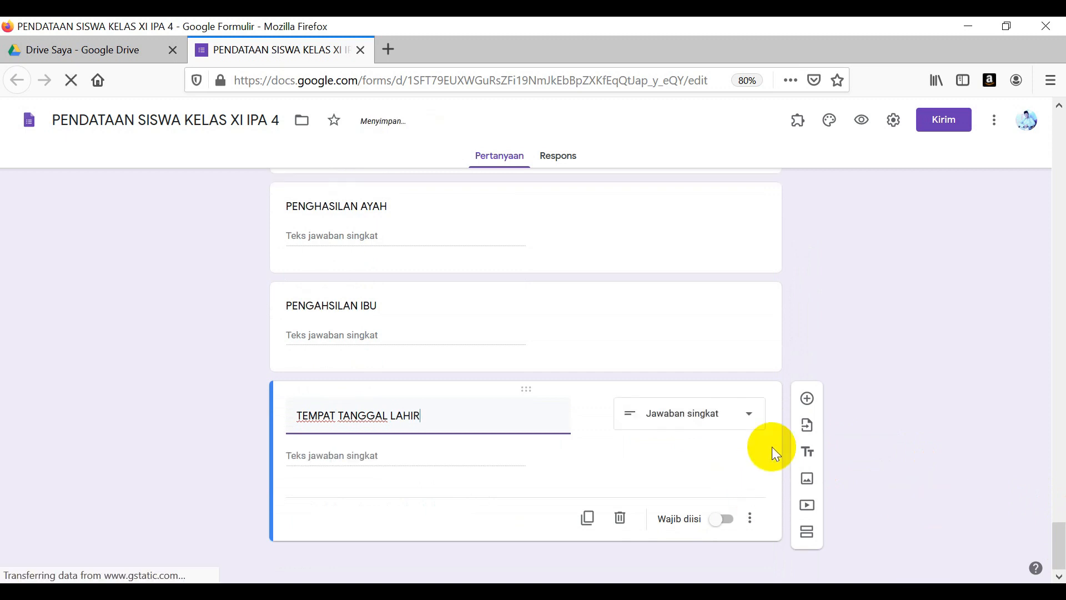
left_click(807, 399)
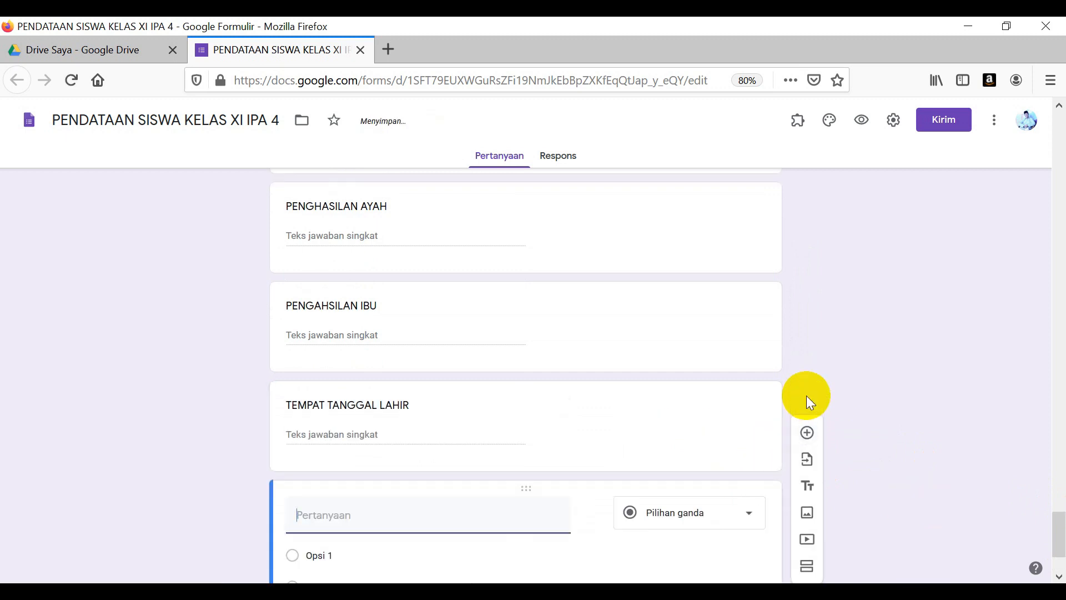
- Title the new blank question ANAK KE and set its type to Jawaban singkat
type("ANAK KE")
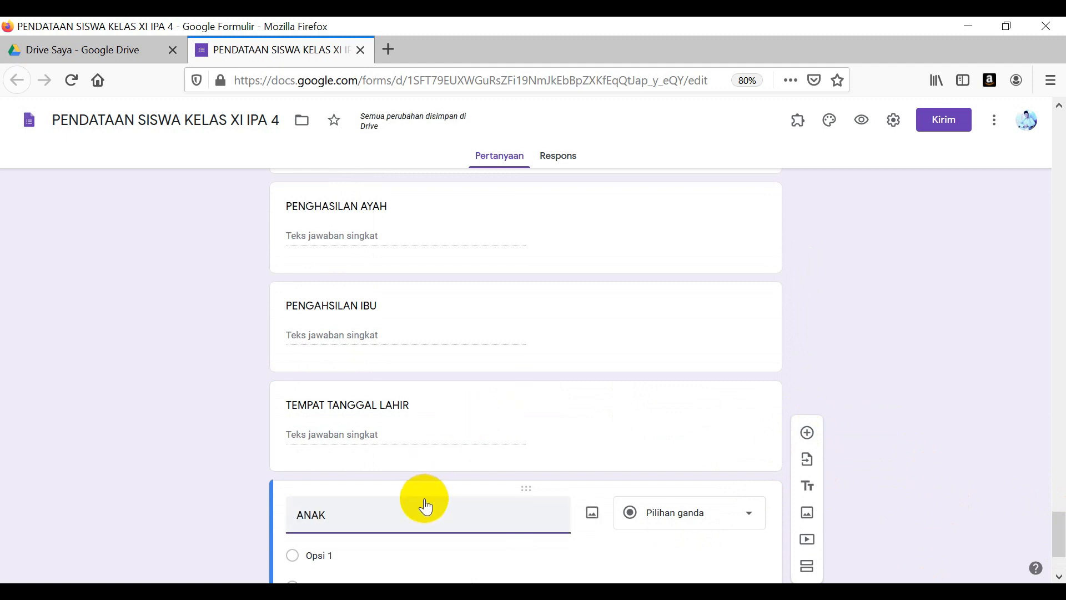
left_click(715, 524)
left_click(817, 402)
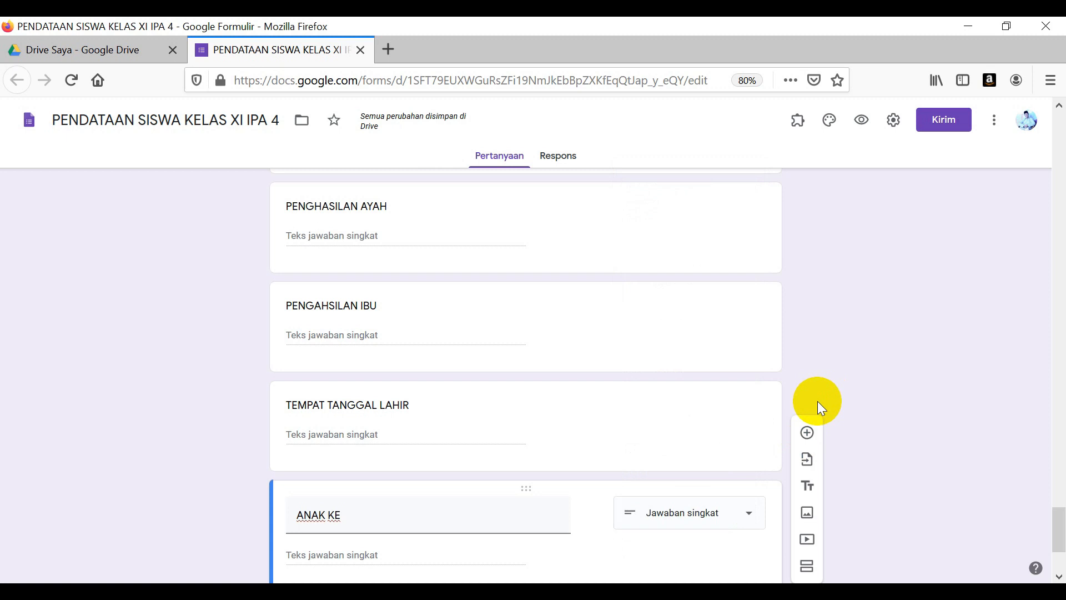
- Add a short-answer question titled JUMLAH SAUDARA below ANAK KE and remove its number response validation
left_click(808, 433)
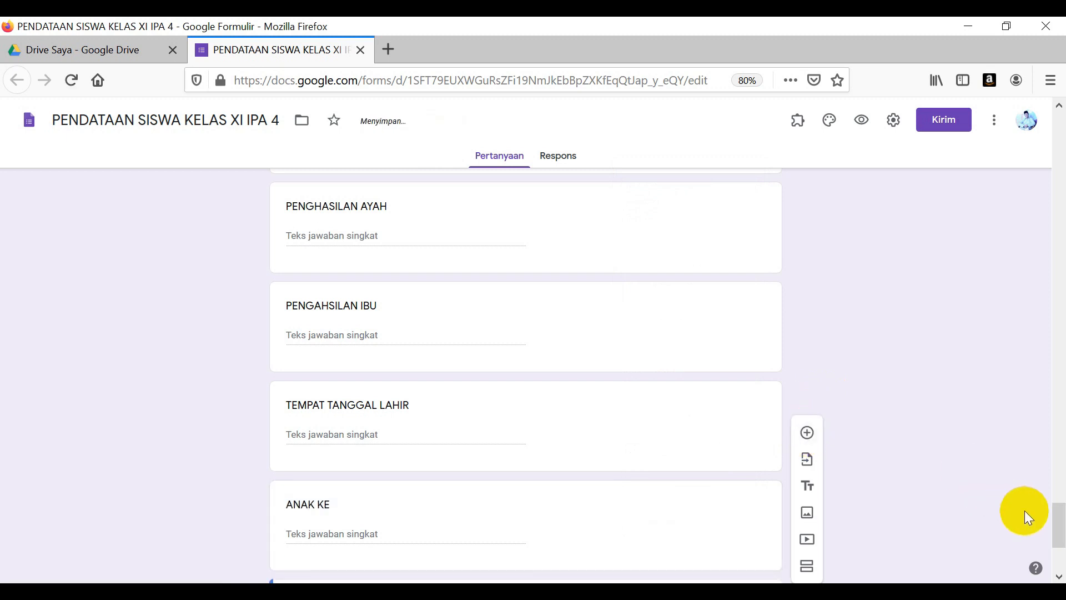
left_click_drag(1055, 515, 1055, 551)
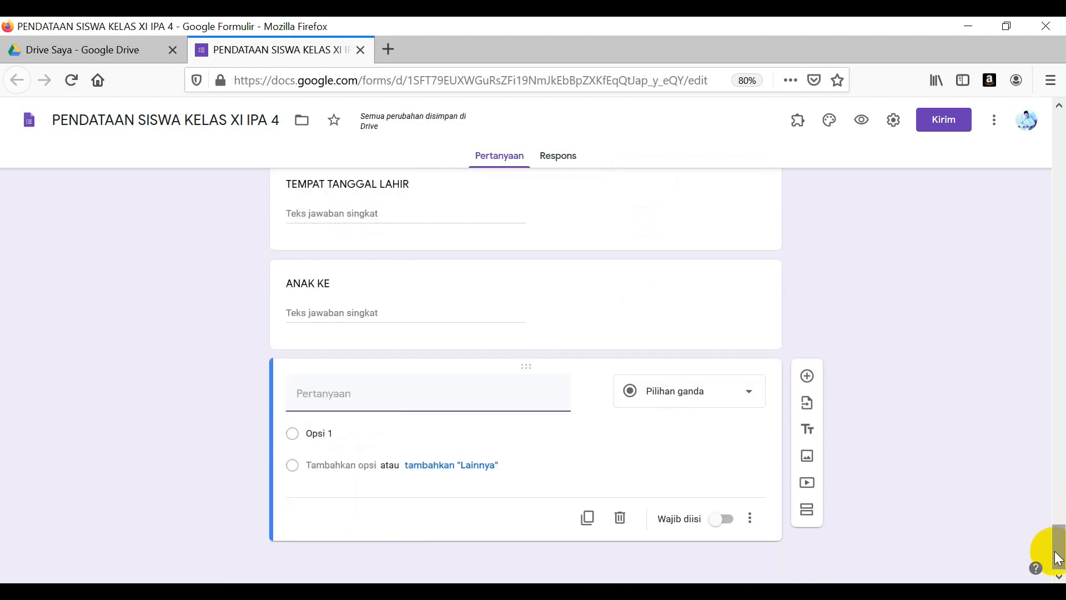
type("JUMLAH SAUDARA")
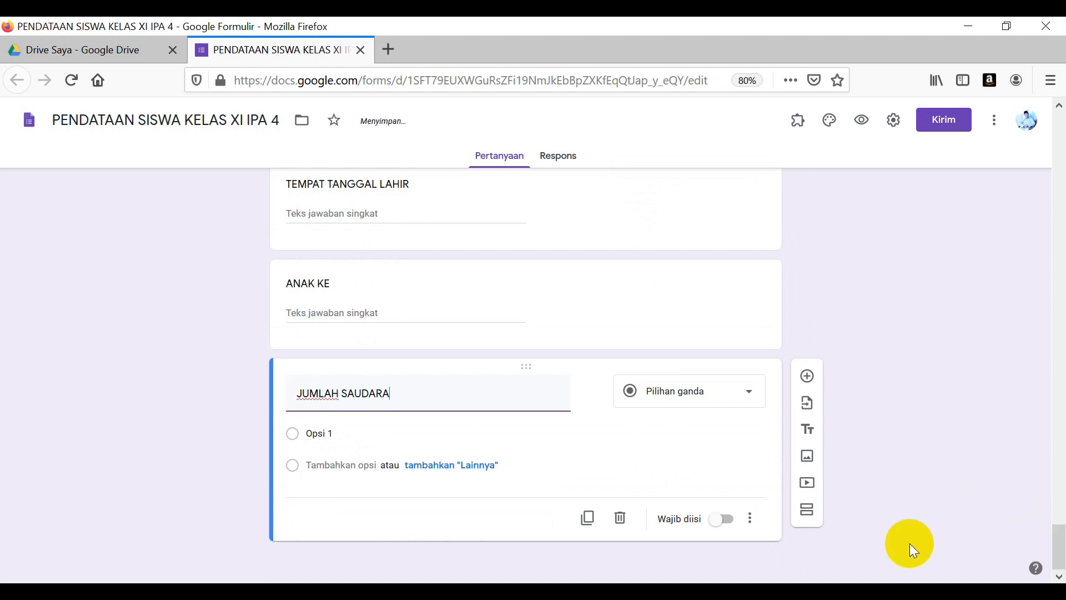
left_click_drag(1058, 534, 1059, 555)
left_click(749, 455)
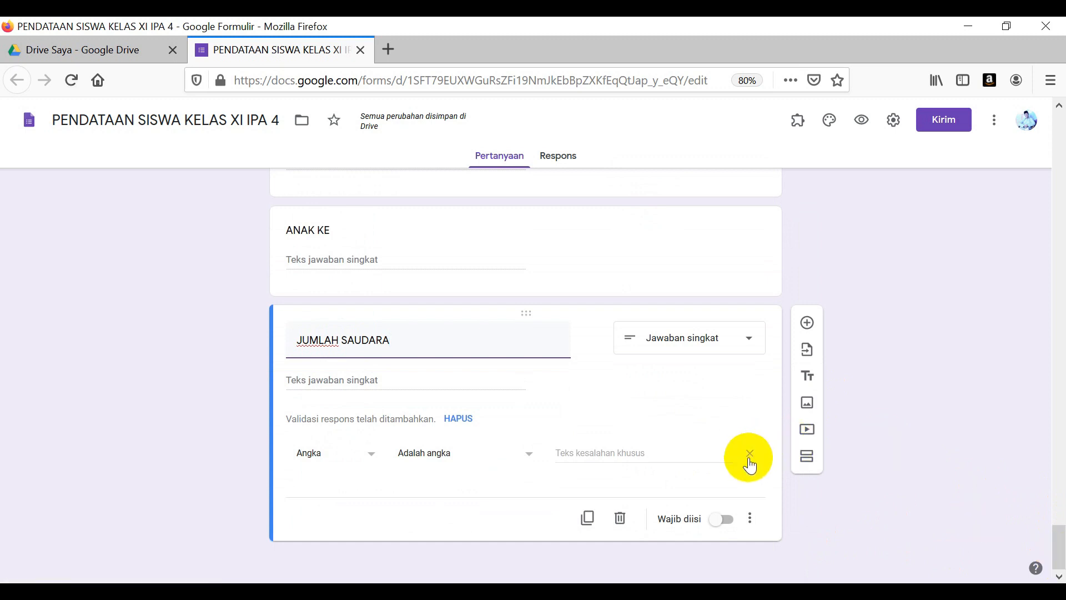
- Add a long-answer question titled PENYAKIT YANG PERNAH DI DERITA after JUMLAH SAUDARA
left_click(807, 399)
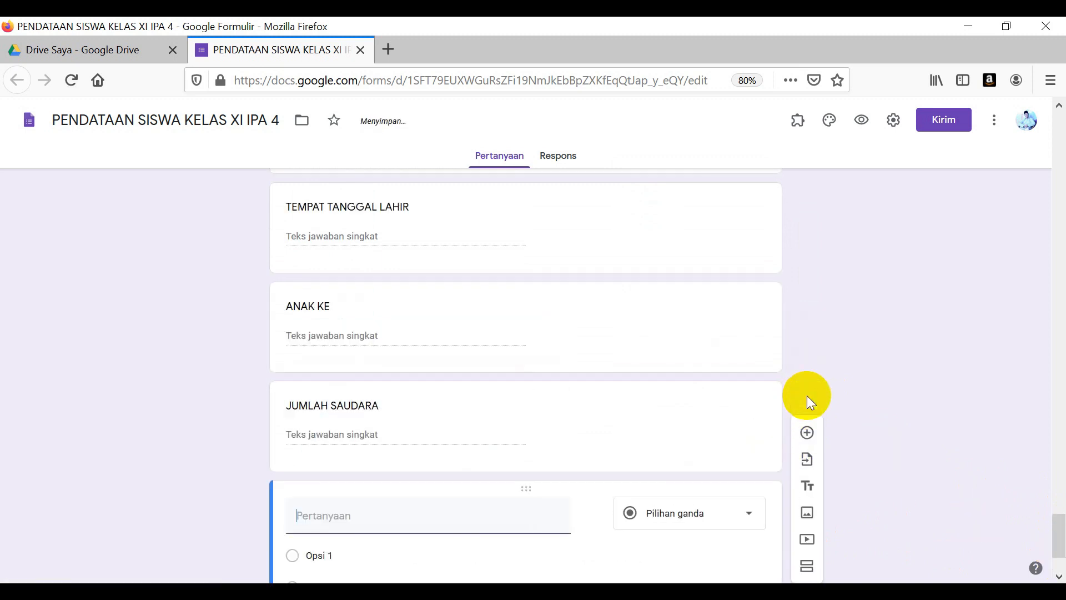
type("P")
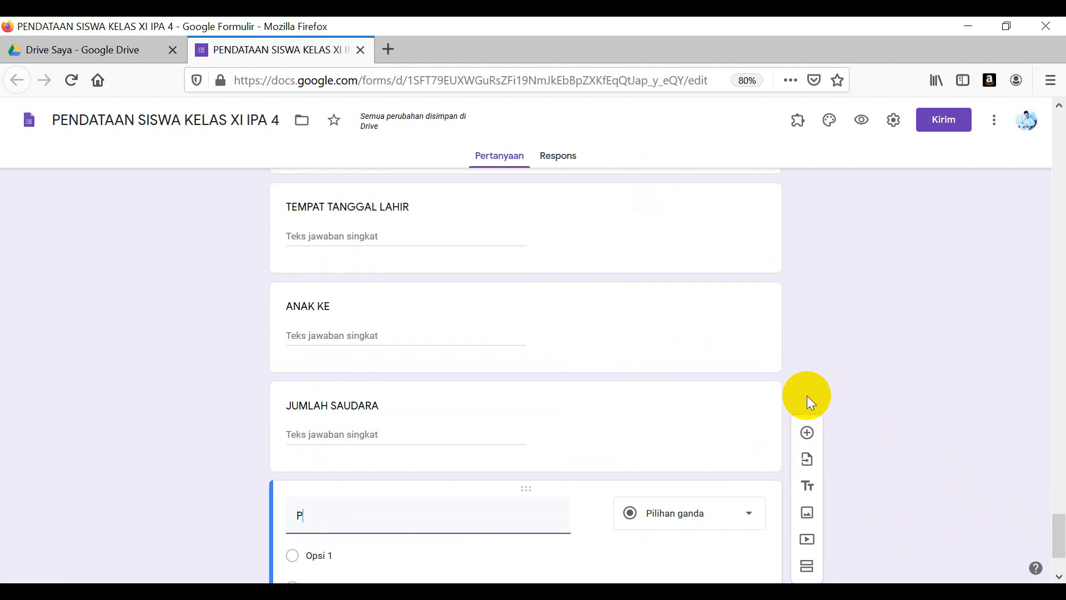
type("ENYAKIT YANG PERNA")
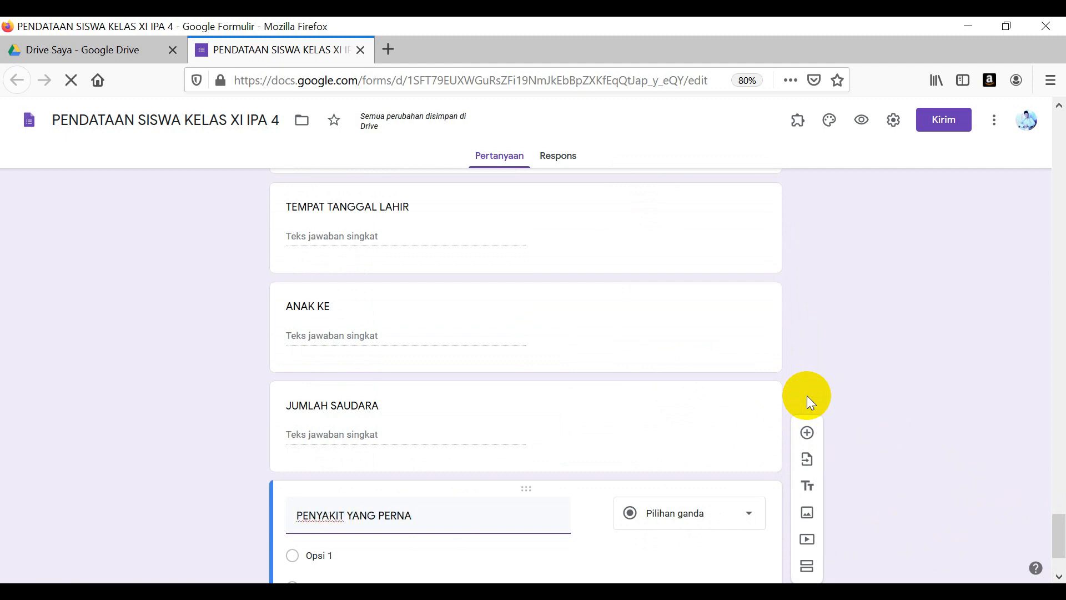
type("H DI DERITA")
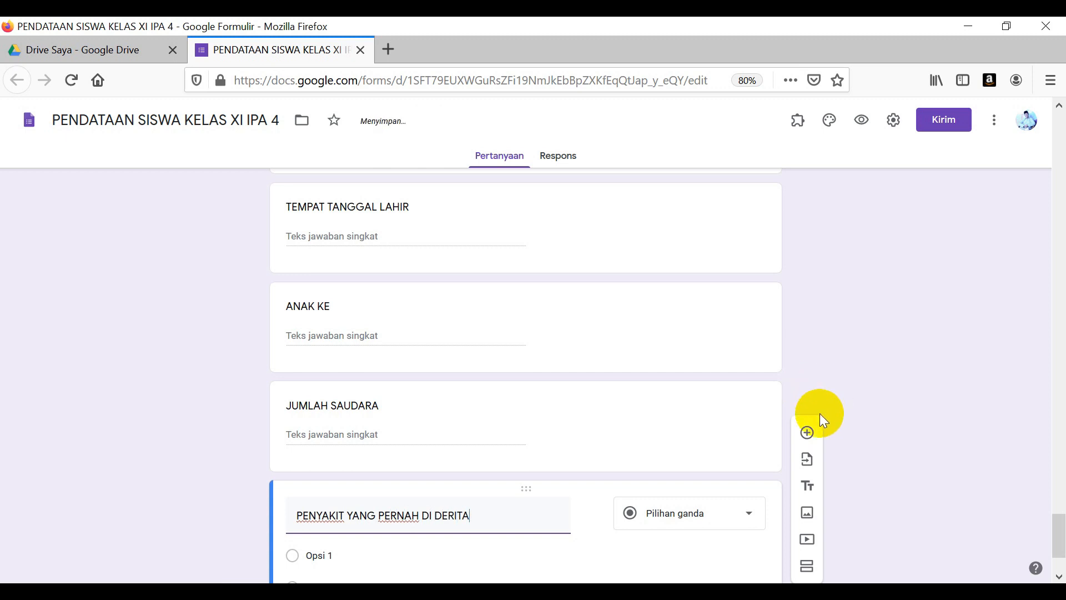
- Add a multiple-choice question titled PERMASLAHAN BELAJAR after the illness question
left_click(808, 433)
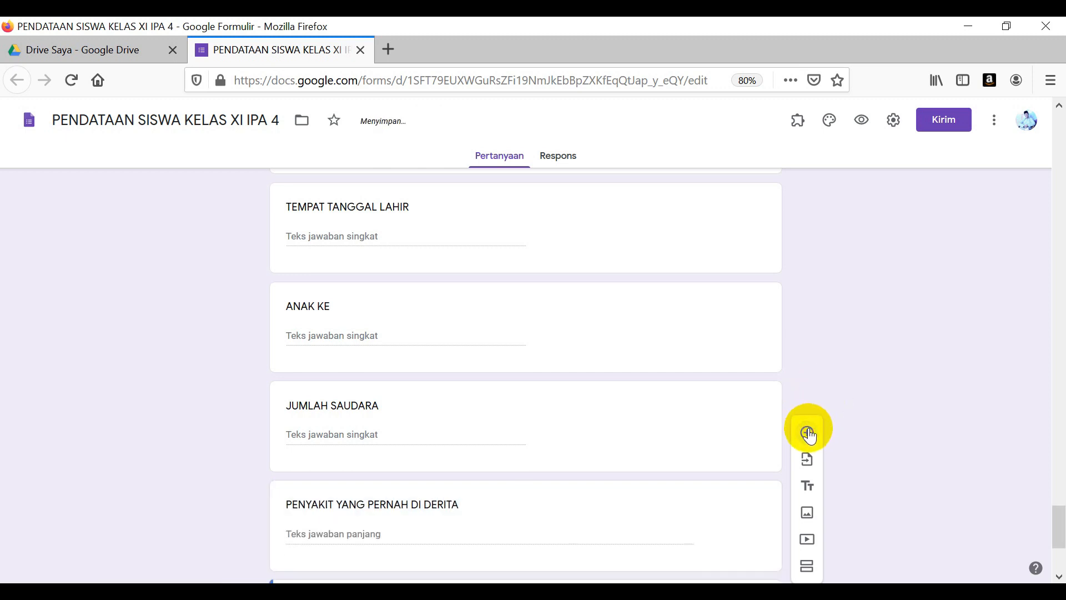
left_click_drag(1059, 524, 1059, 551)
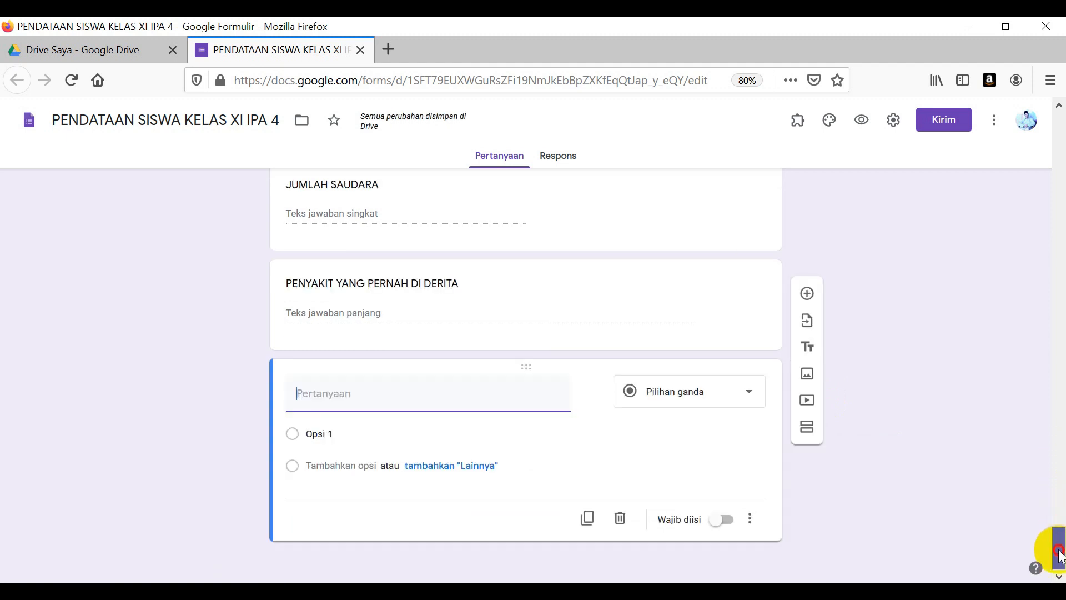
left_click(381, 393)
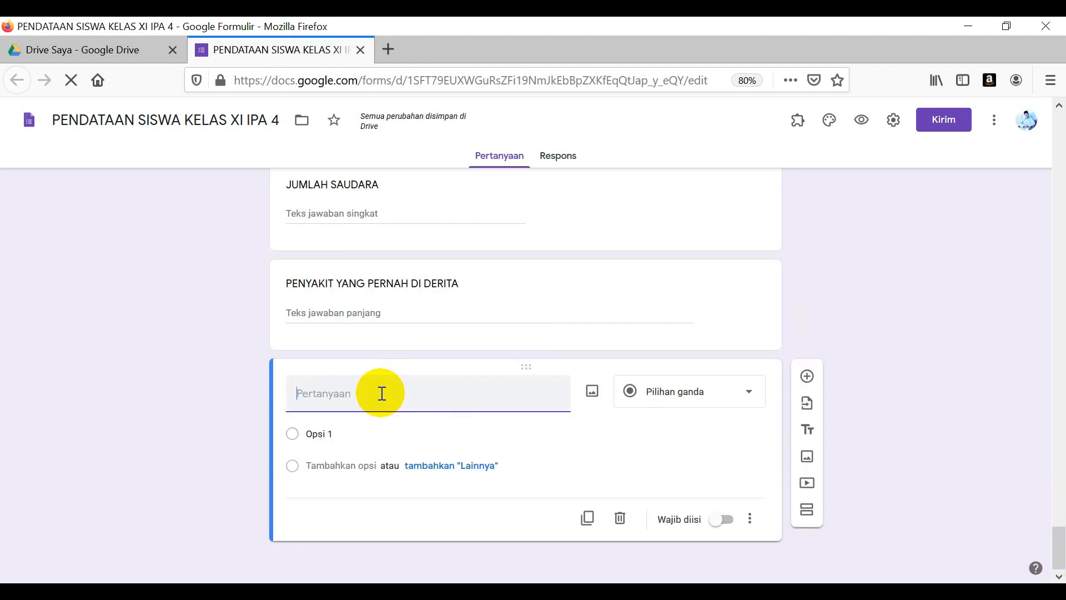
type("P")
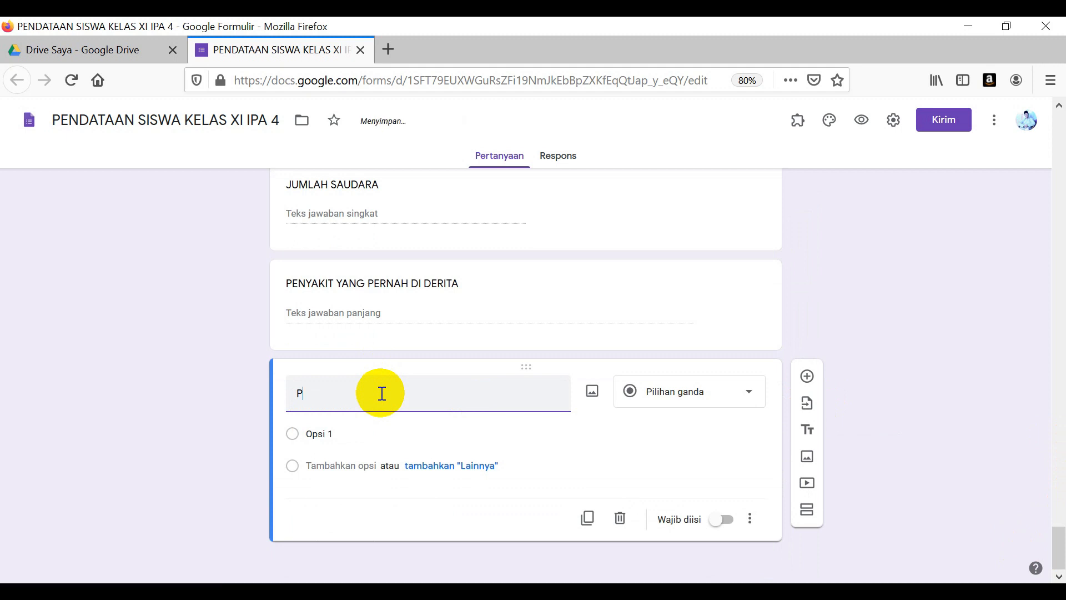
type("ERMASLAHAN BELAJAR")
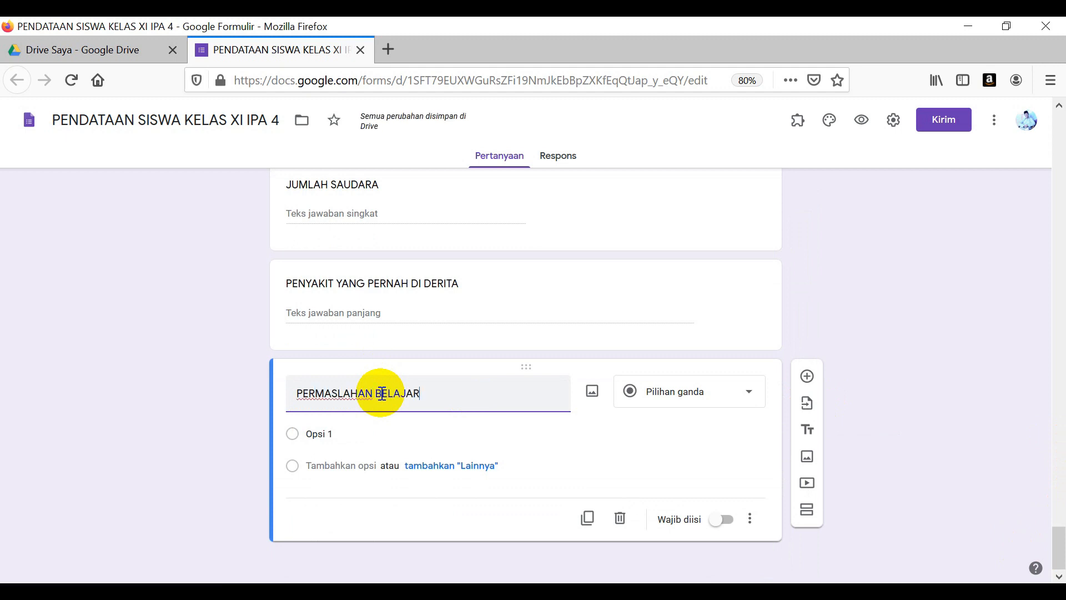
- Add two short-answer questions titled CITA-CITA and RENCANA PTN after PERMASLAHAN BELAJAR
left_click(808, 377)
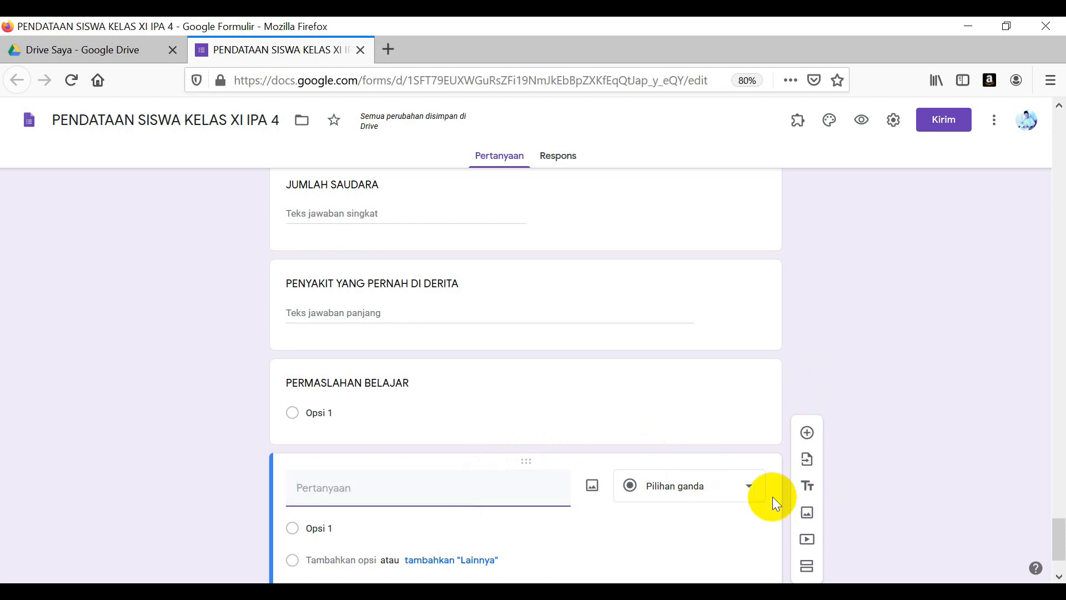
left_click(757, 490)
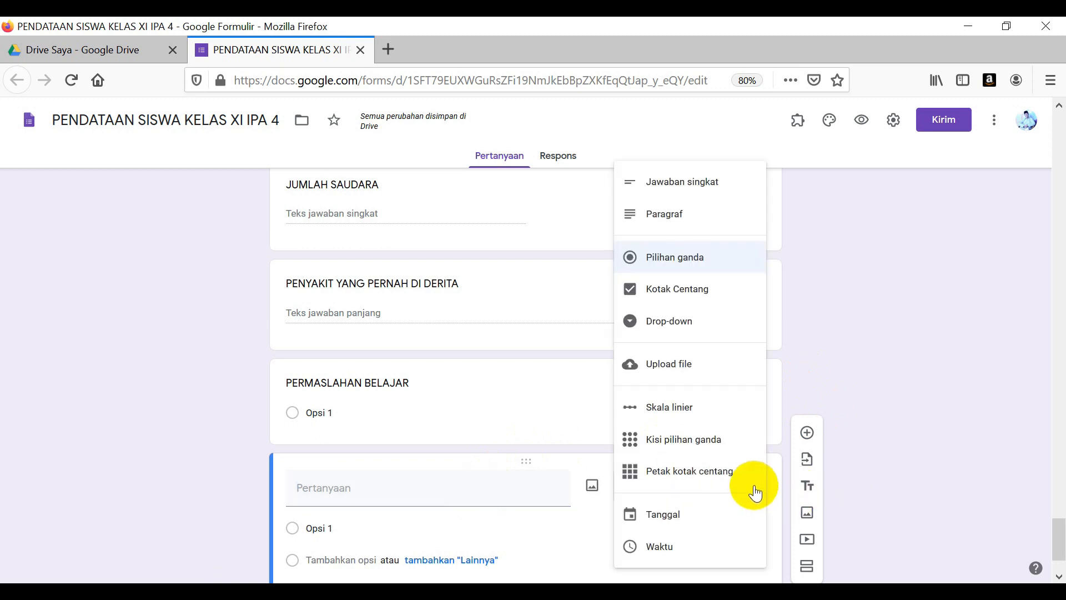
left_click(705, 192)
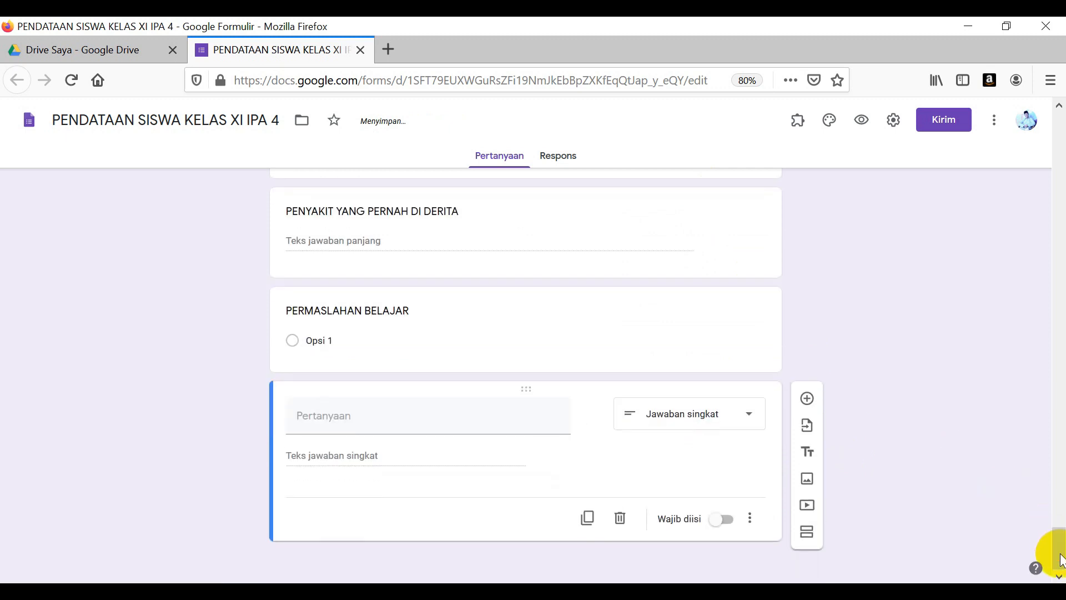
left_click(415, 417)
type("CITA-CITA")
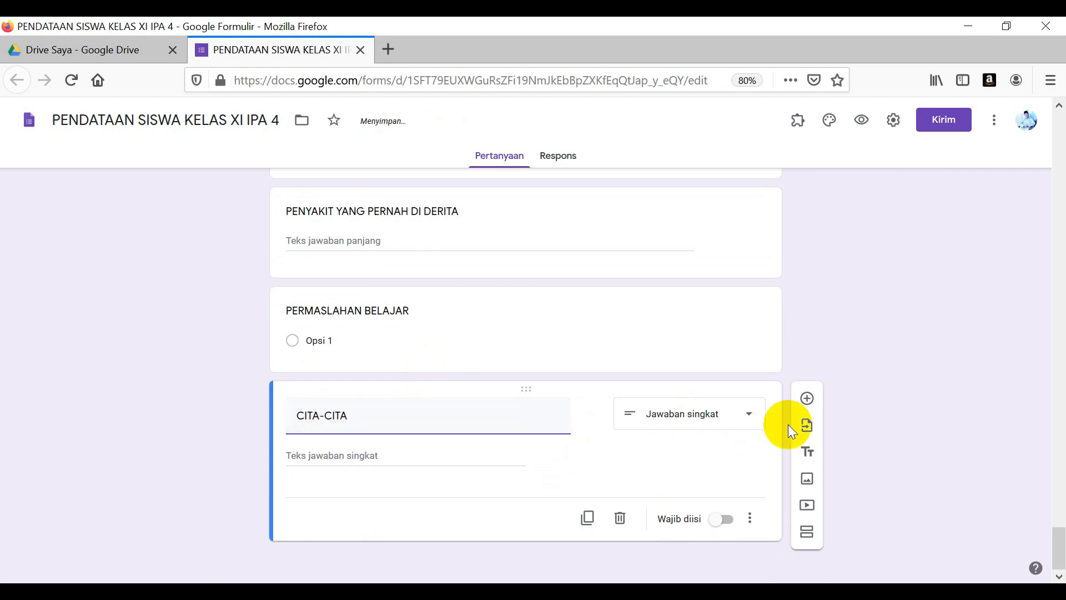
left_click(807, 398)
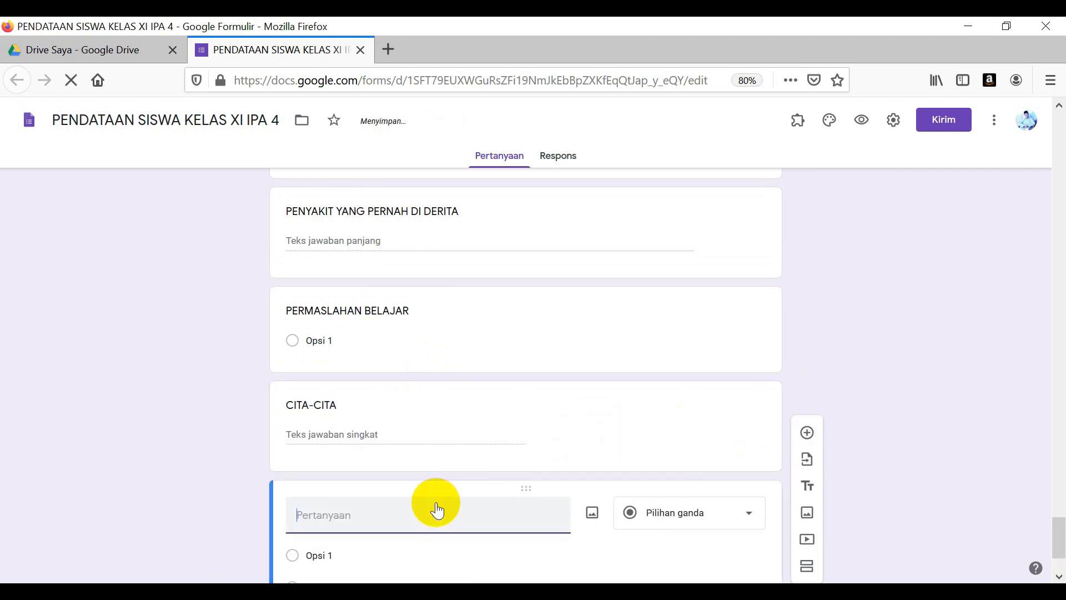
type("RENCANA PTN")
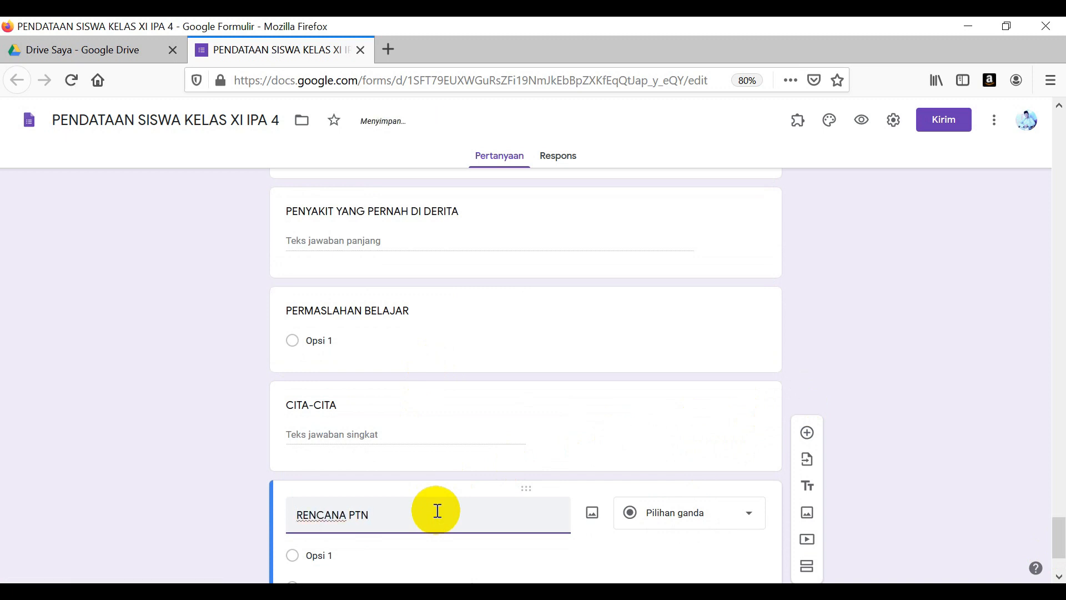
- Add a question titled JURUSAN below RENCANA PTN and set its type to Jawaban singkat
left_click(807, 433)
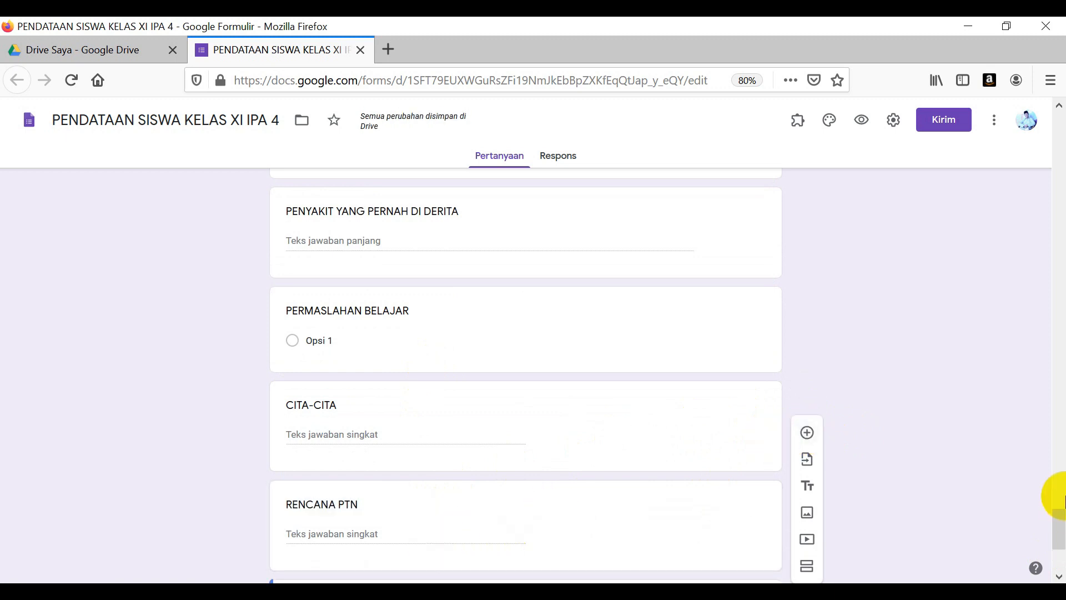
left_click_drag(1058, 514, 1060, 536)
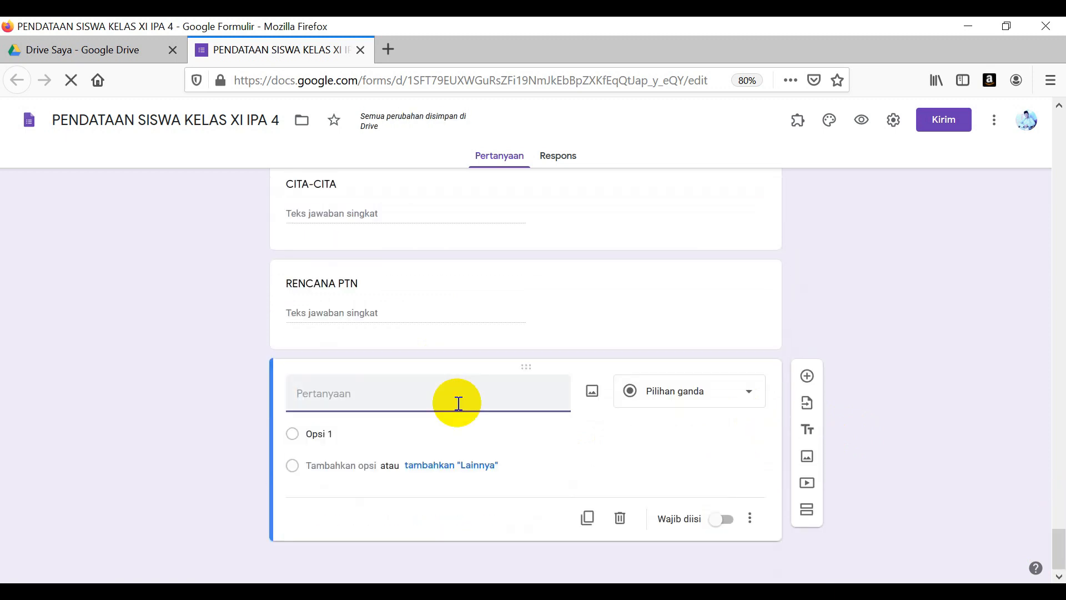
type("JURUSAN")
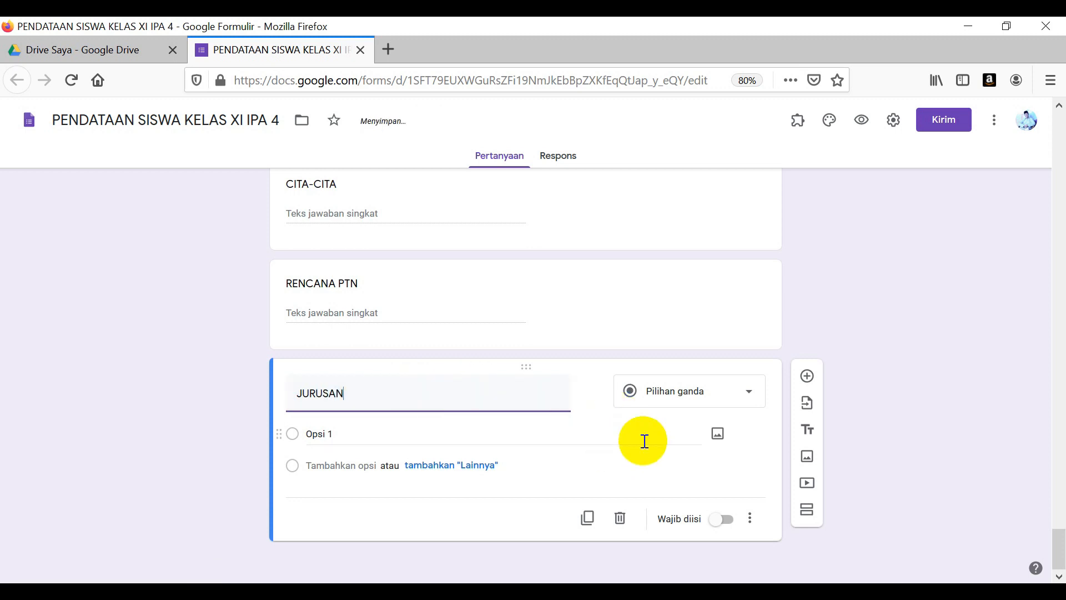
left_click(729, 403)
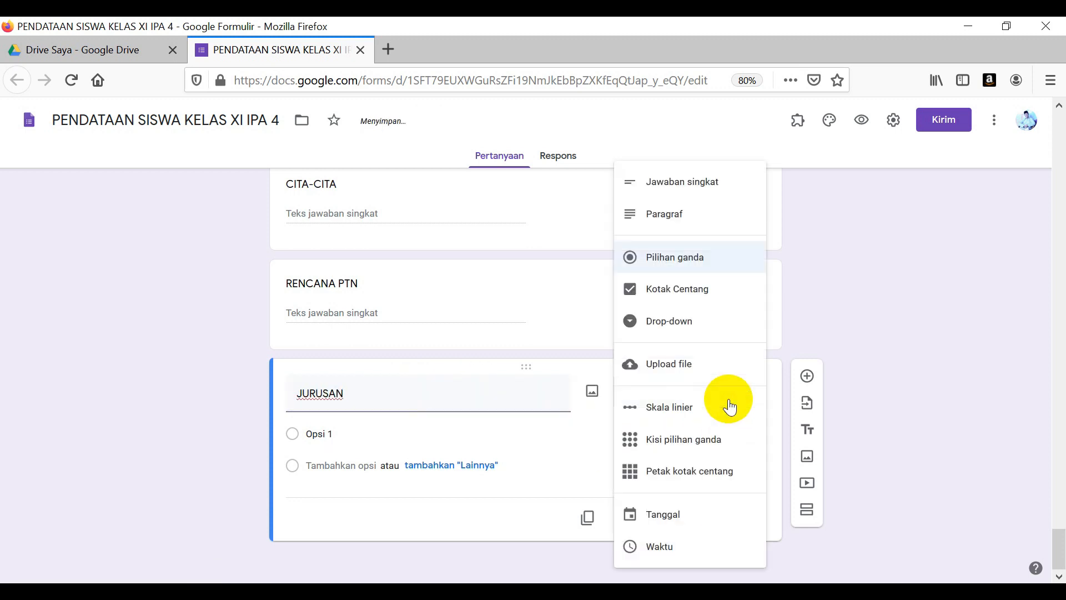
left_click(705, 184)
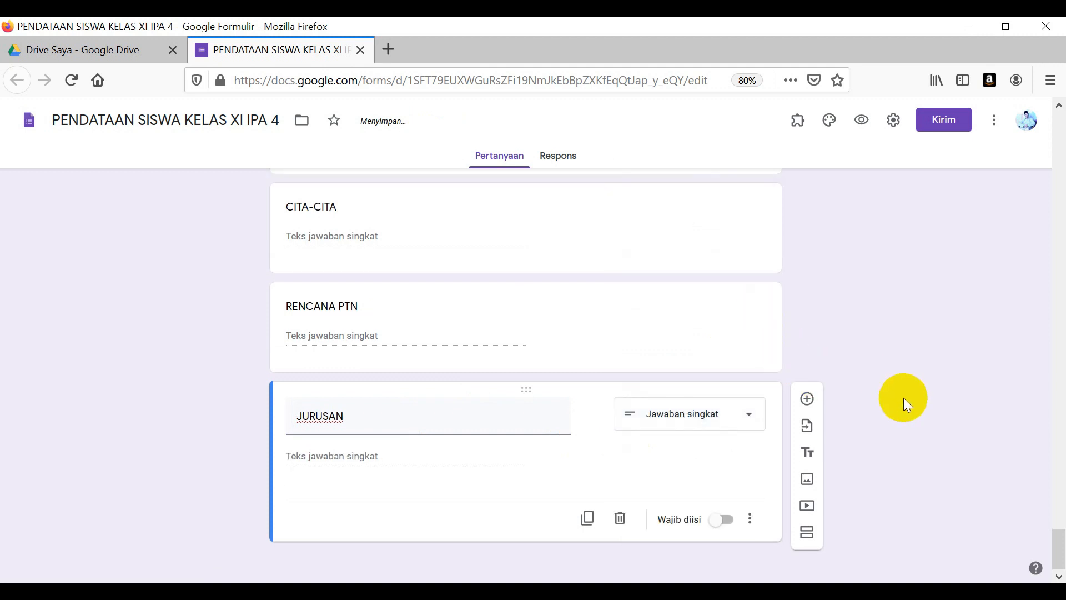
left_click(1058, 538)
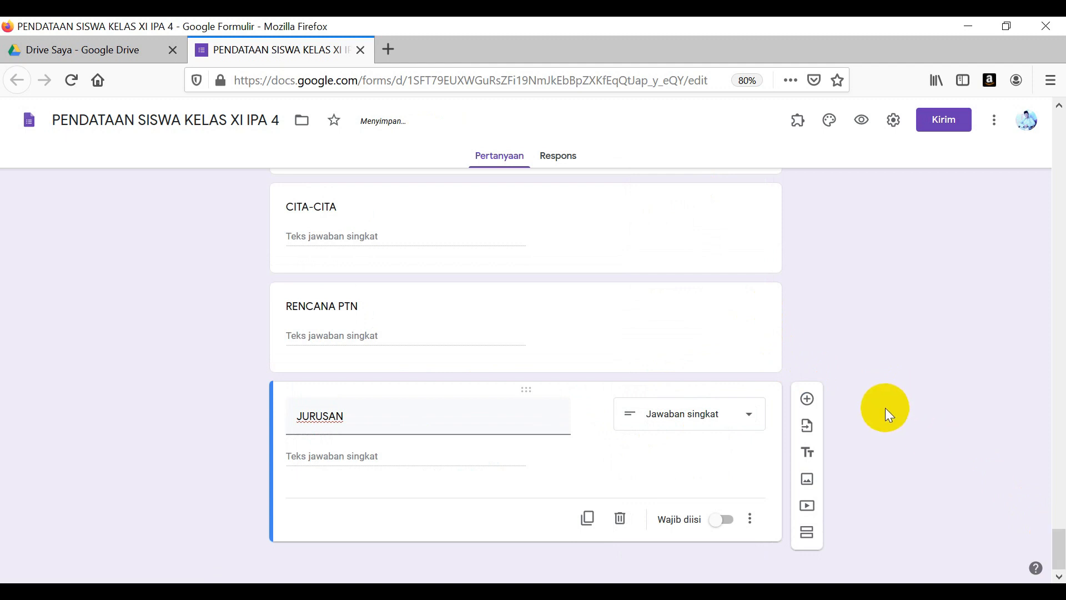
- Add a question titled LAMPIRKAN FOTO CLOSE UP after JURUSAN
left_click(807, 399)
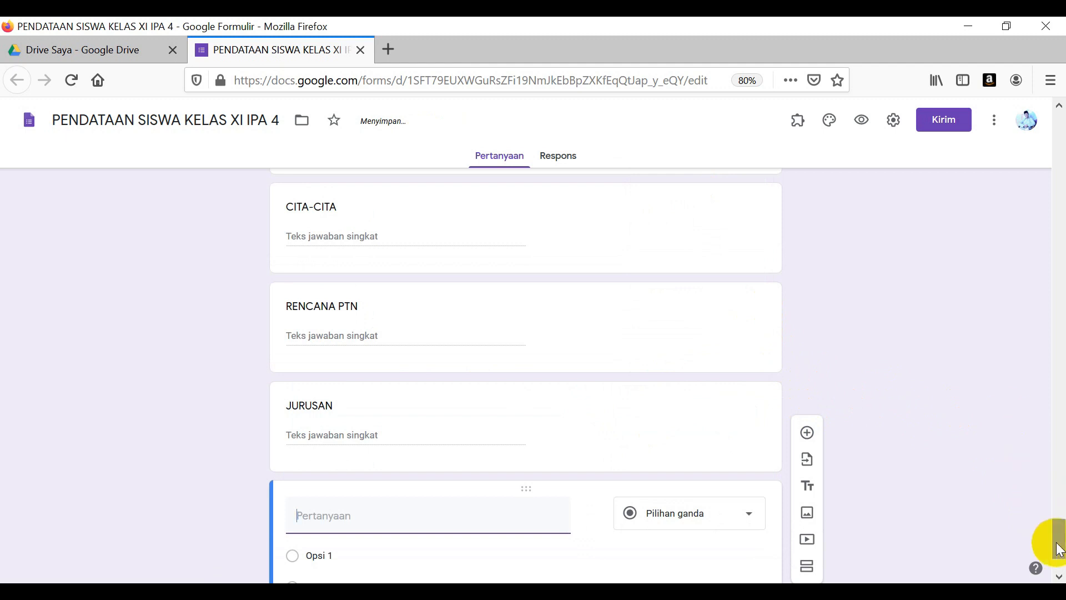
scroll(1058, 550, "down", 3)
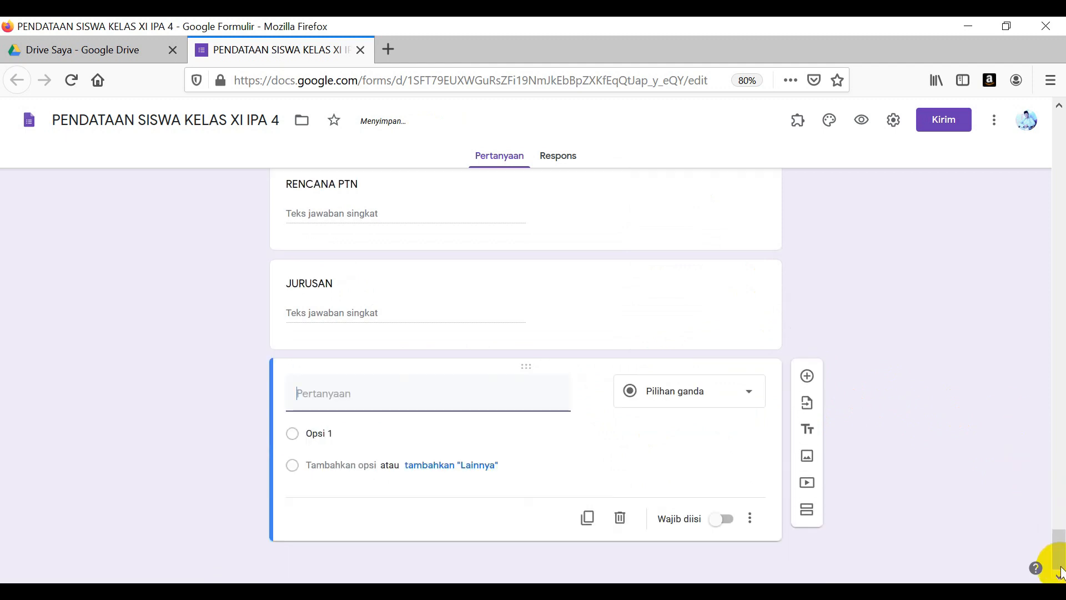
left_click(354, 397)
type("LAMP")
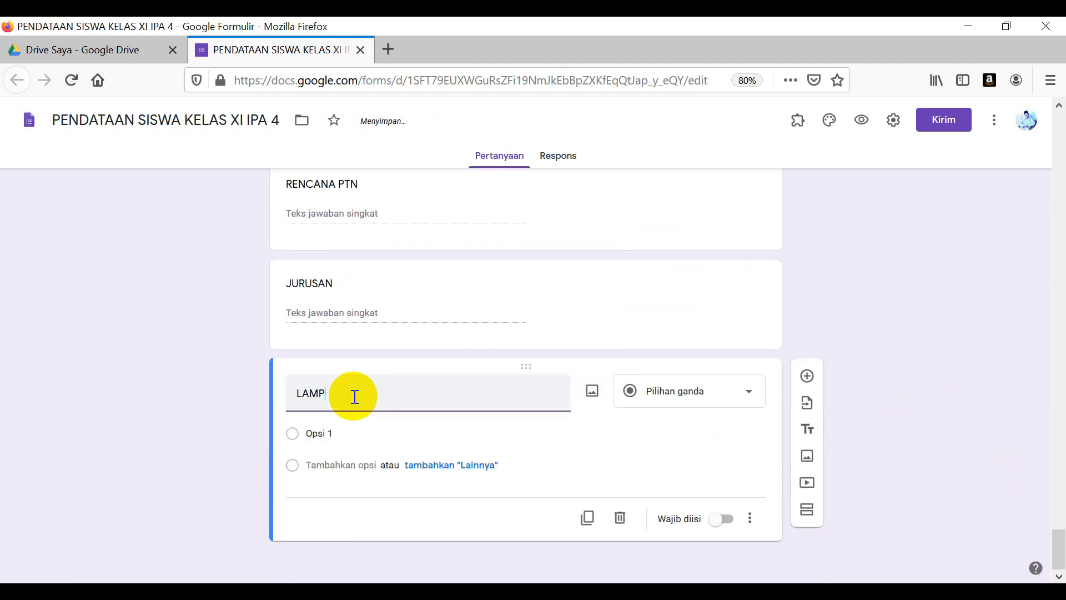
type("IRKAN FOTO")
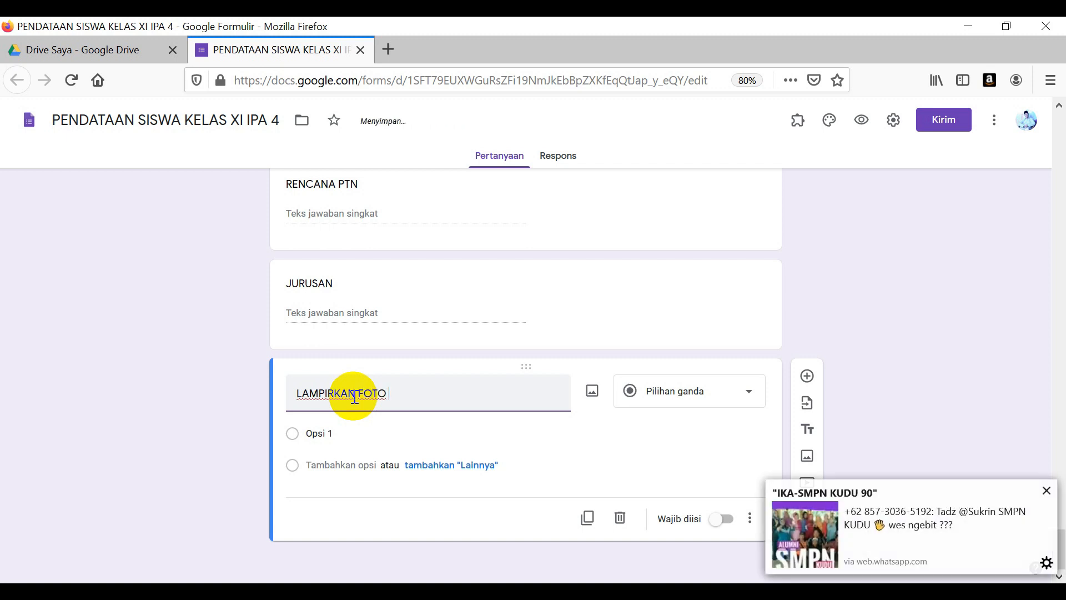
left_click(1047, 490)
left_click(451, 391)
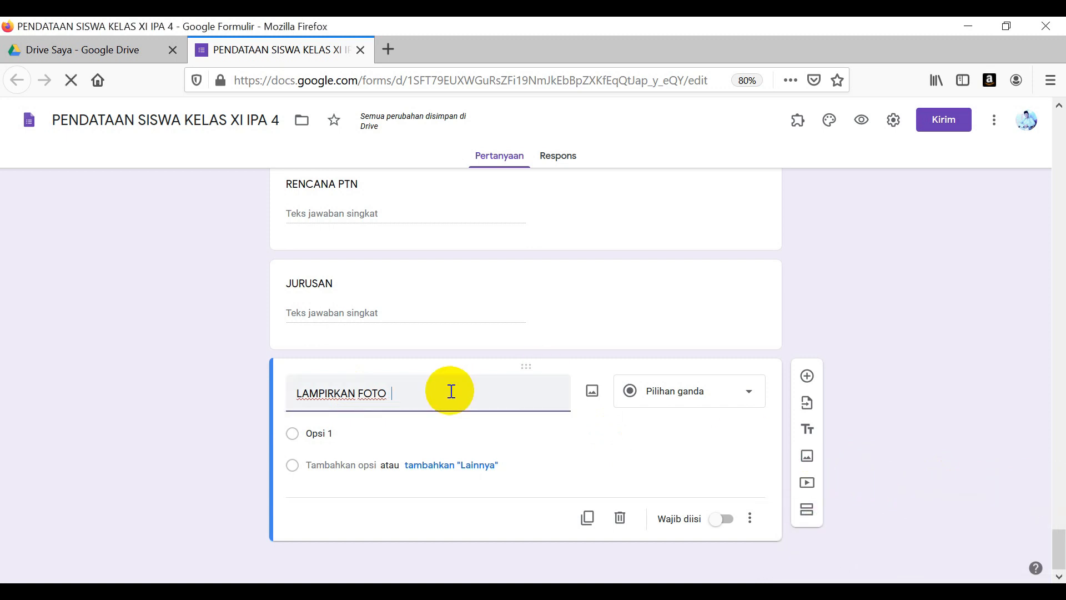
type("CLOSE U")
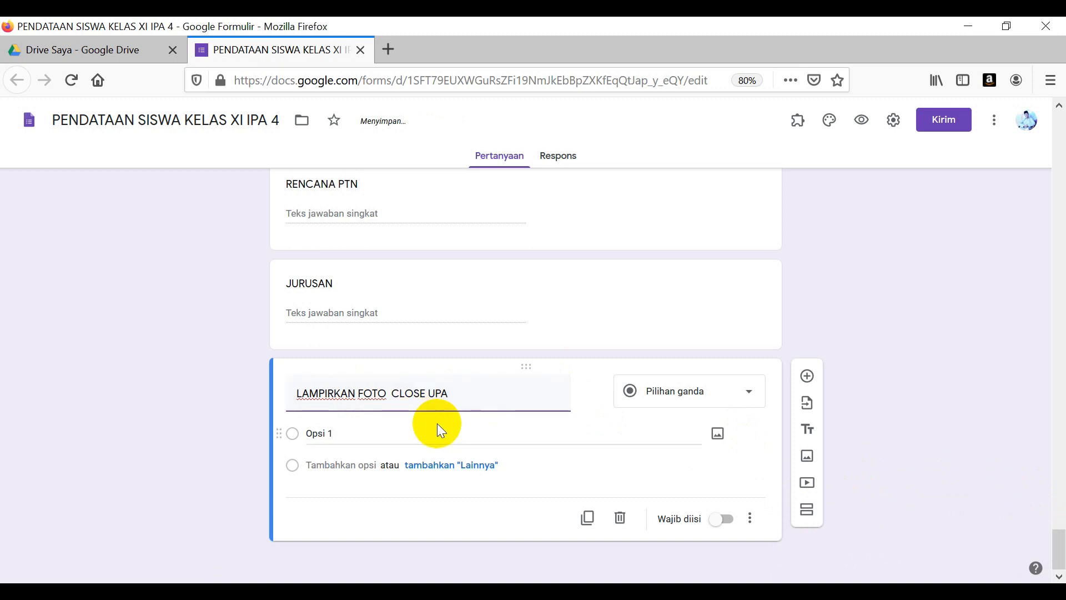
type("PA")
key("BackSpace")
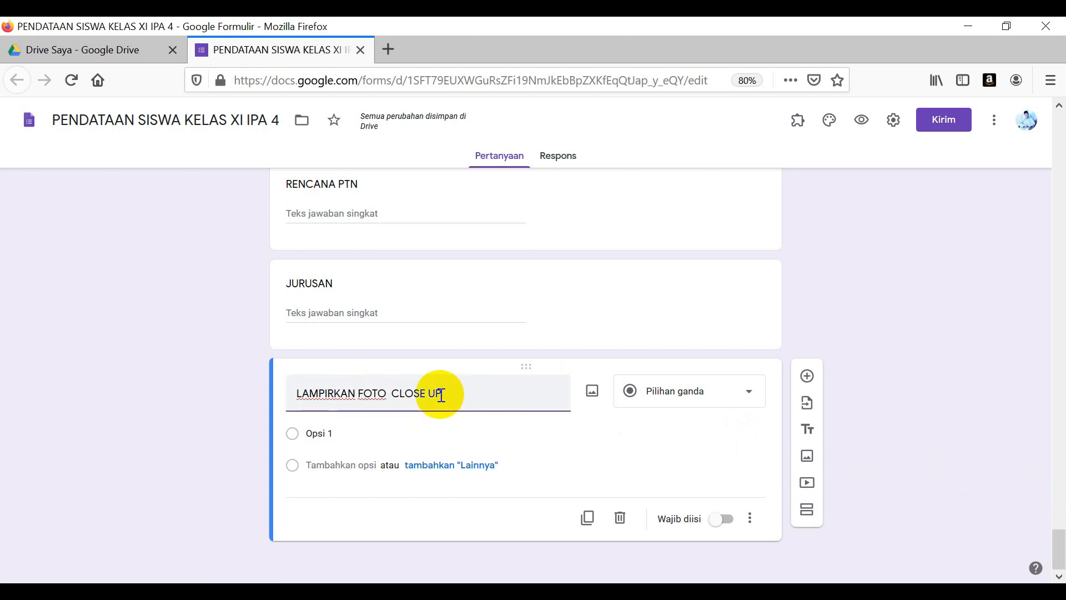
- Make the close-up photo question an Upload file question, allow respondents' uploads to Drive, and set the maximum file size to 100 MB
left_click(745, 399)
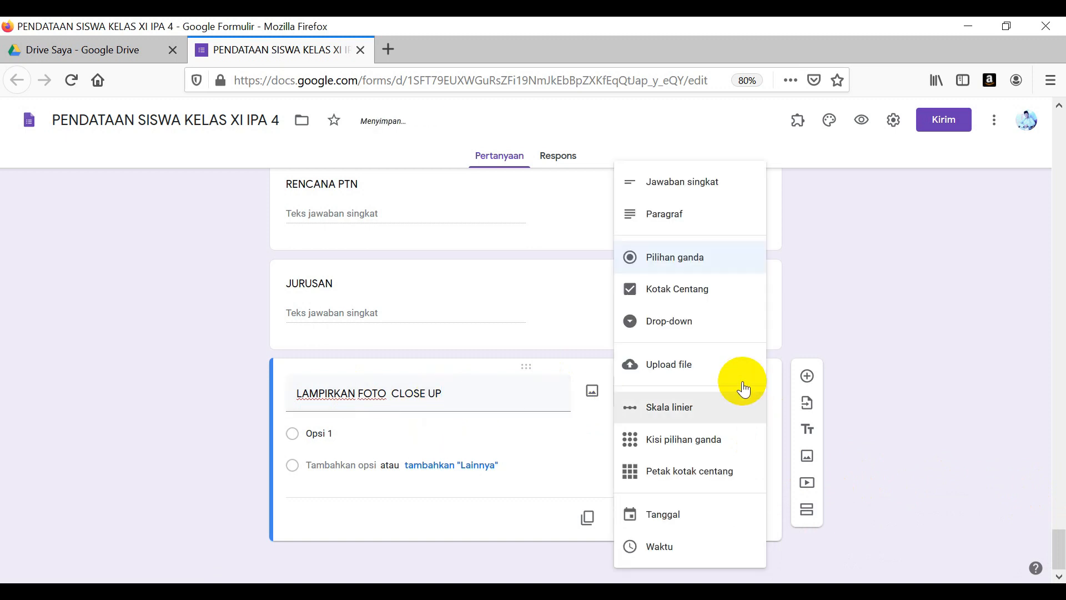
left_click(684, 375)
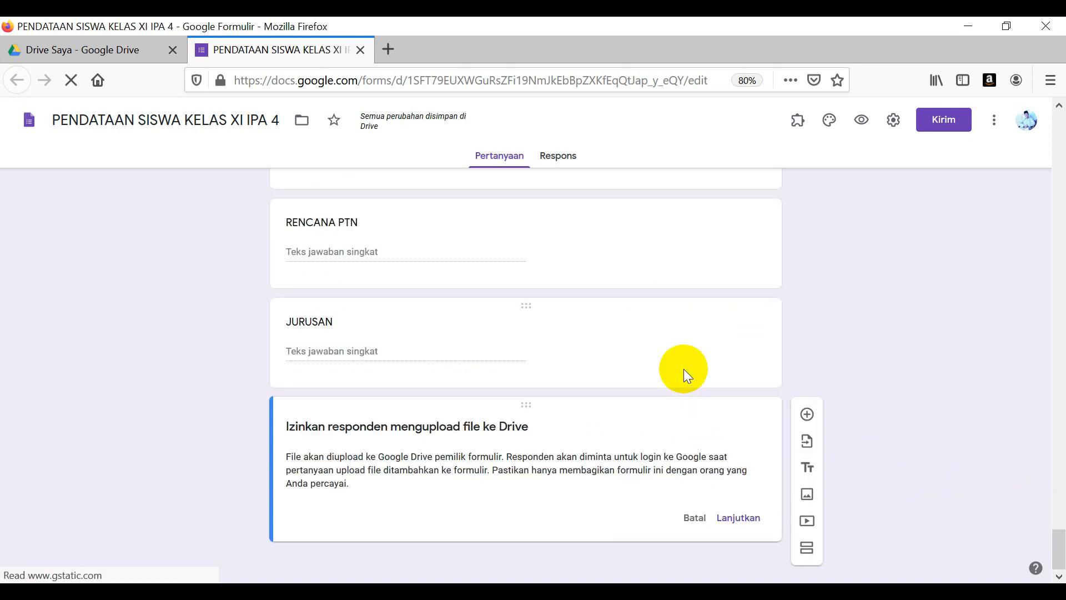
left_click(731, 519)
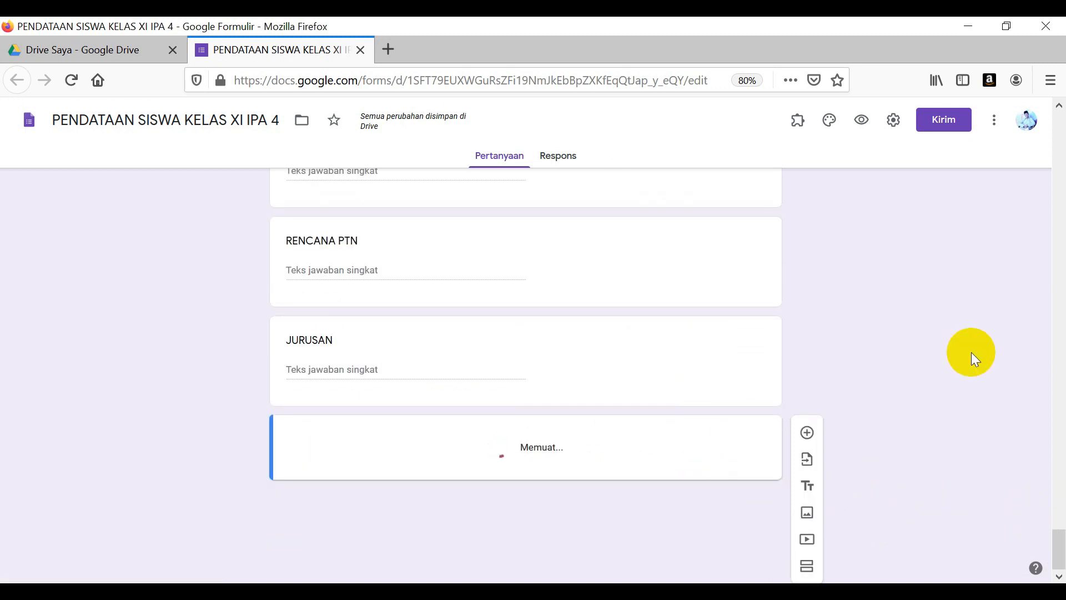
left_click_drag(1063, 534, 1065, 556)
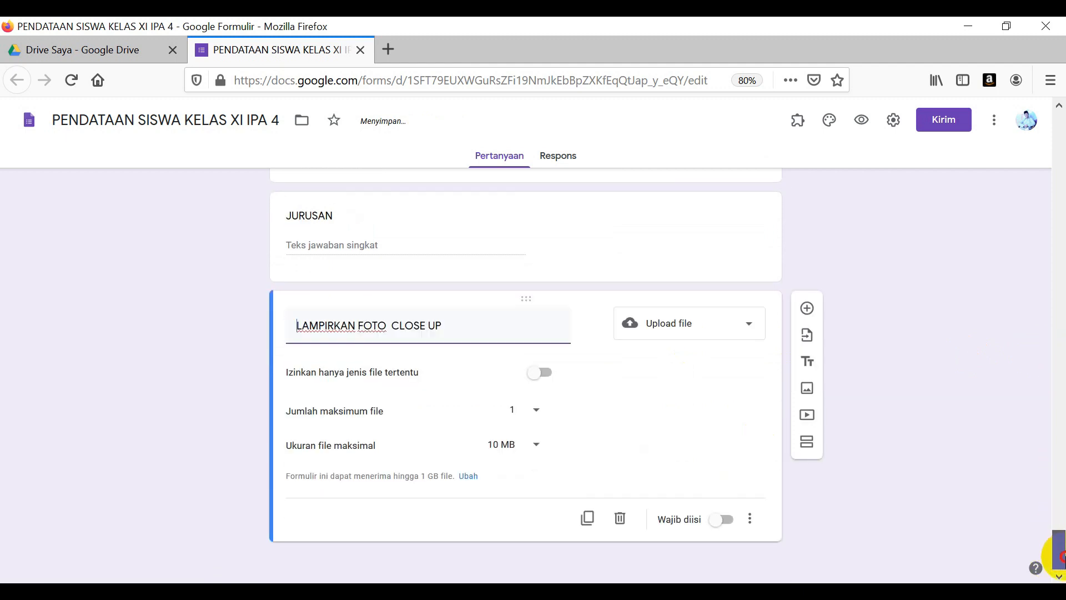
left_click(532, 447)
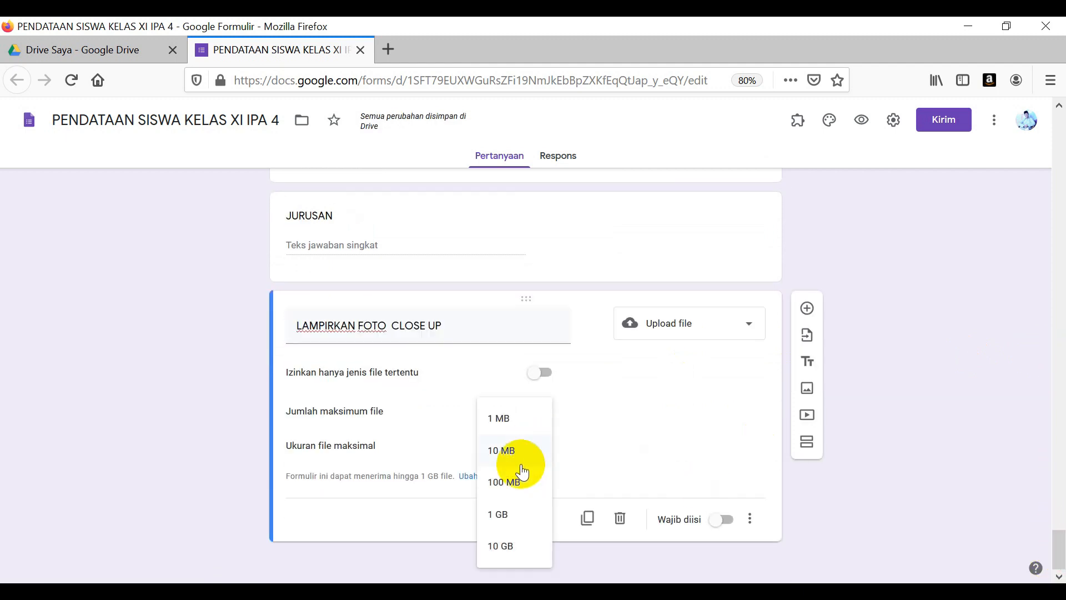
left_click(512, 481)
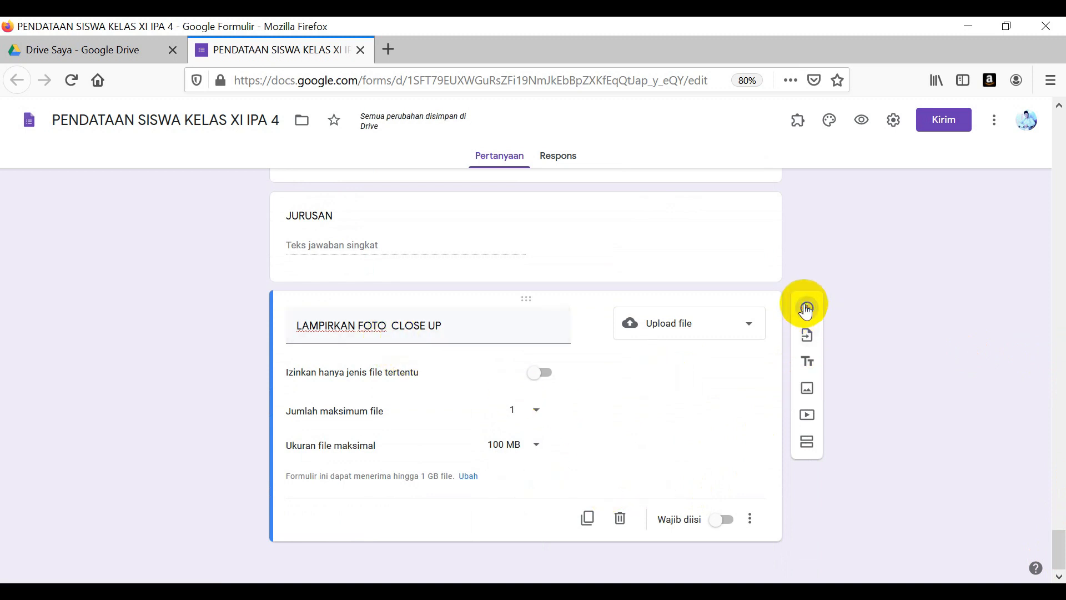
- Add a question titled LAMPIRKAN FOTO SAAT BELAJAR DI RUMAH after the close-up photo question
left_click(806, 309)
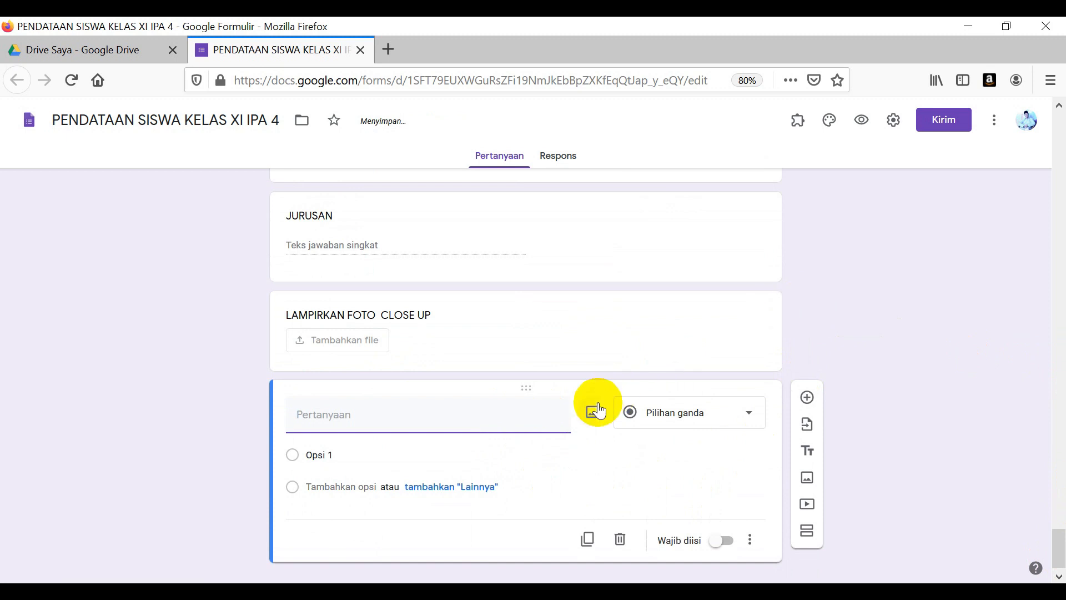
type("LAMPIRKAN")
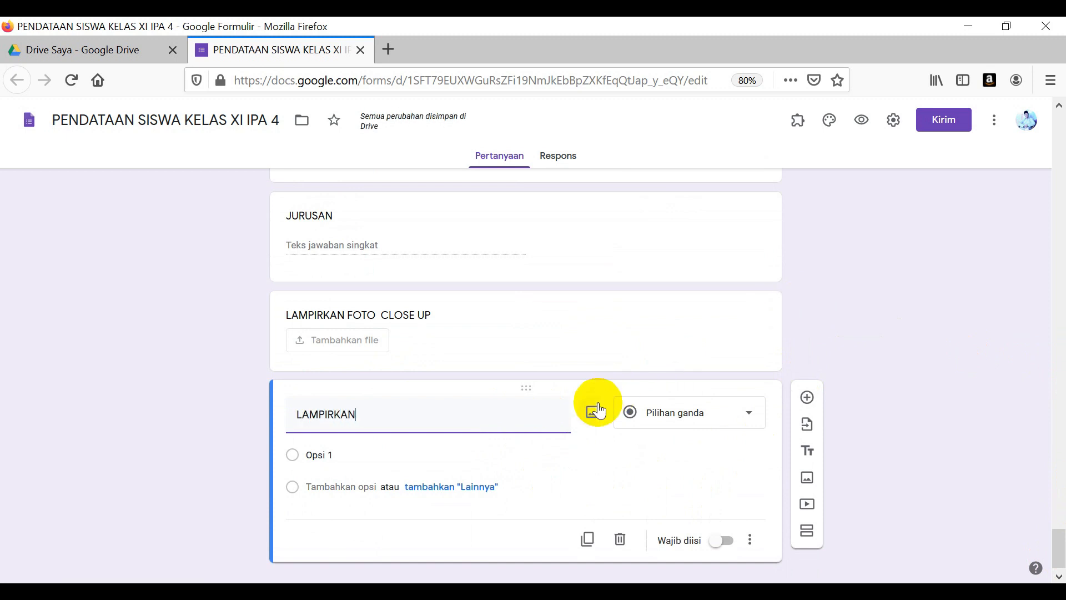
type(" FOTO ")
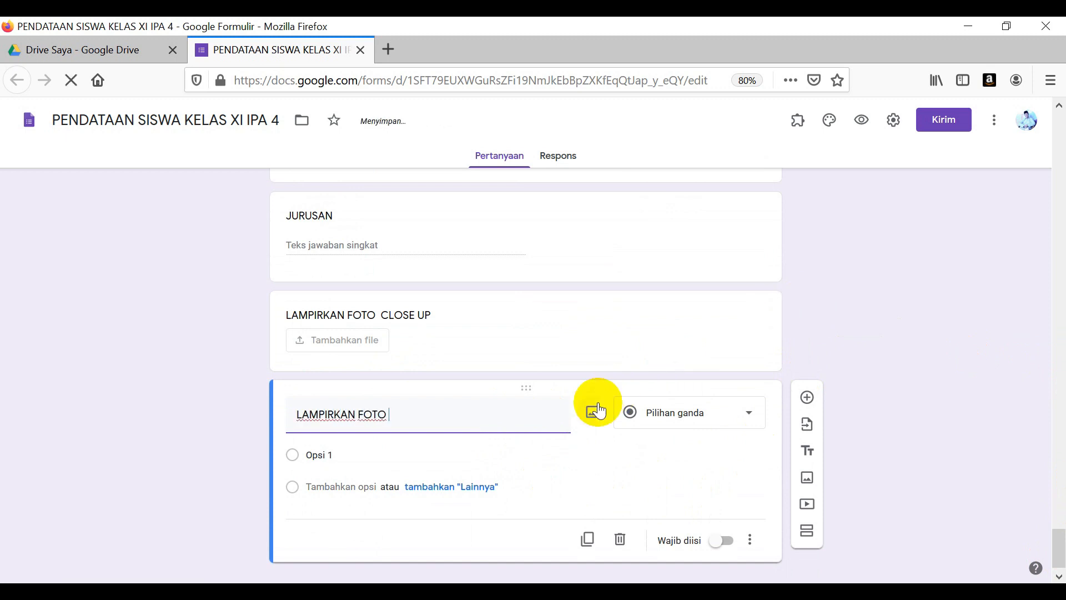
type("SAAT BELA")
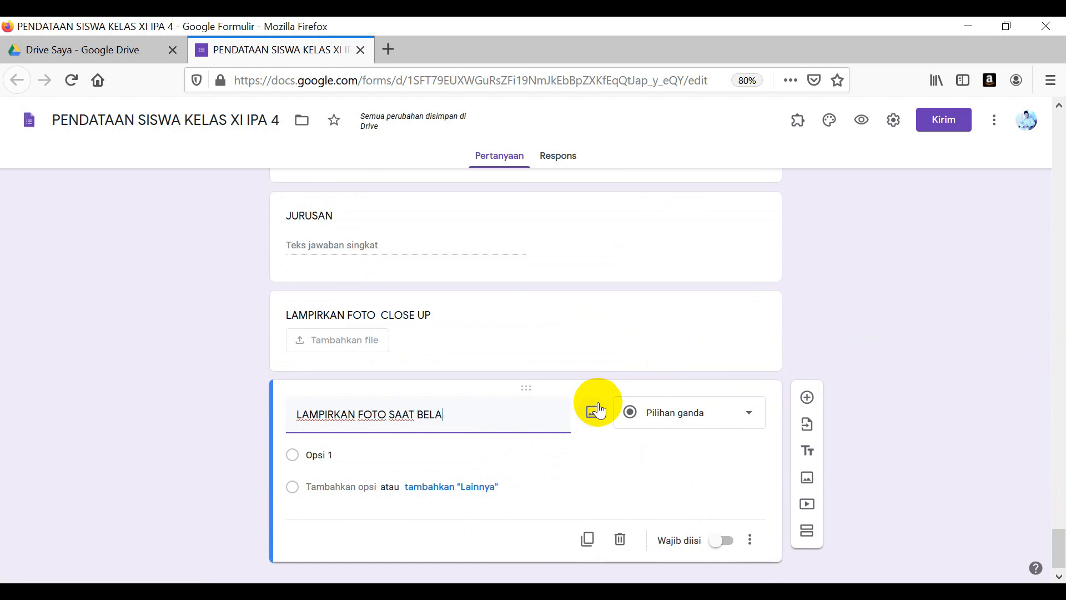
type("JAR DI RUMAH")
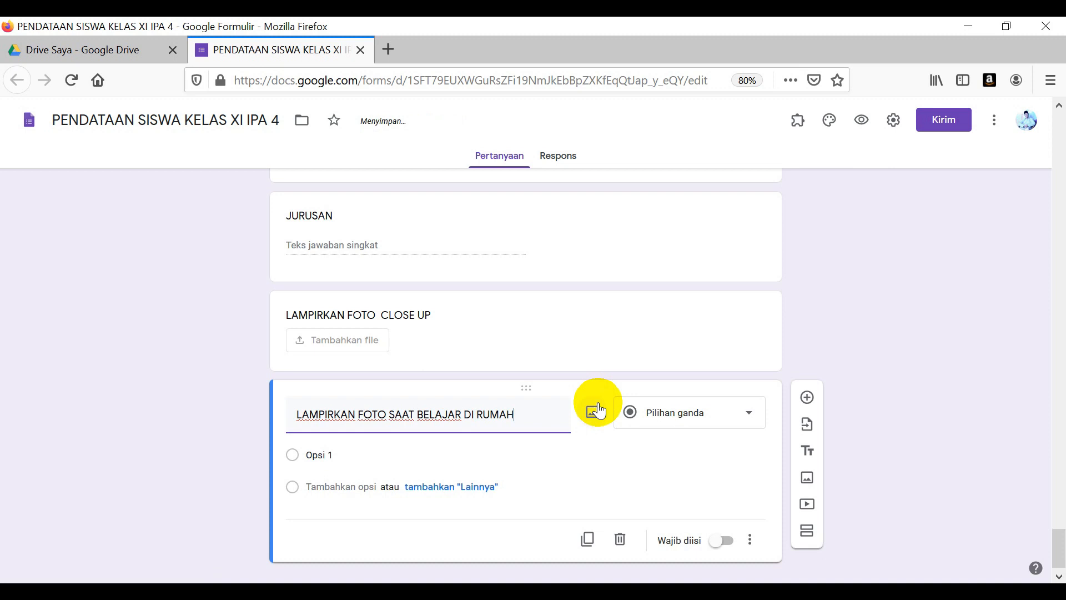
- Set the home-study photo question's type to Upload file with a maximum file size of 100 MB
left_click(738, 417)
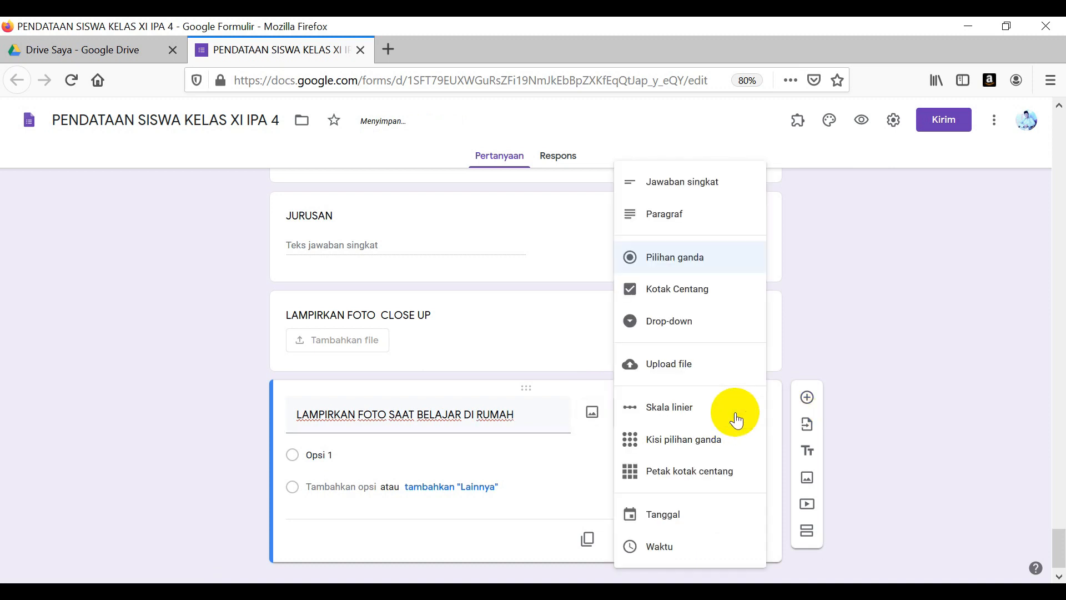
left_click(722, 382)
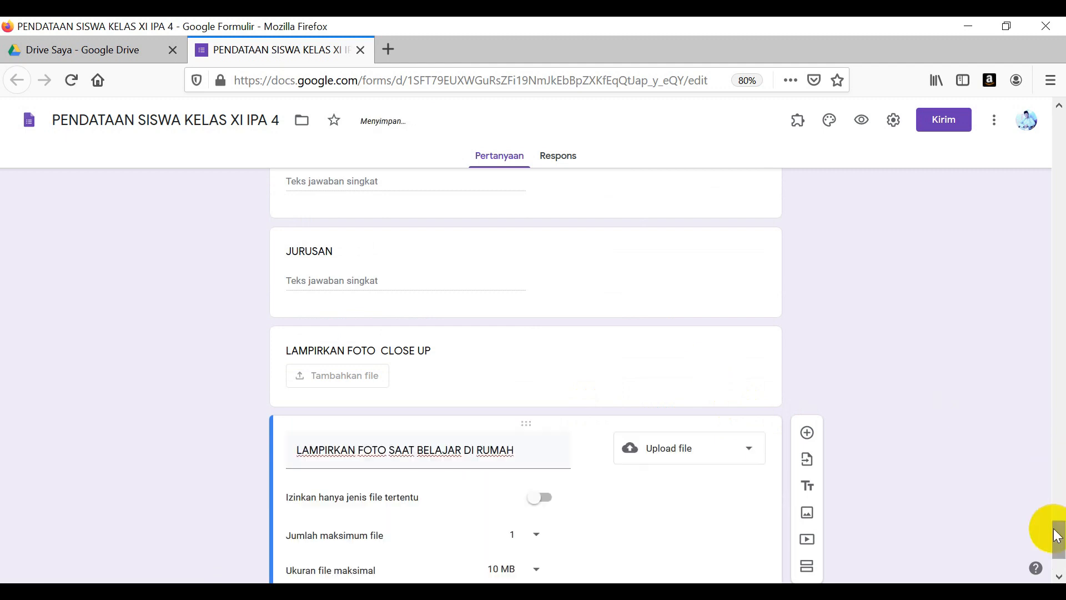
left_click_drag(1057, 536, 1048, 546)
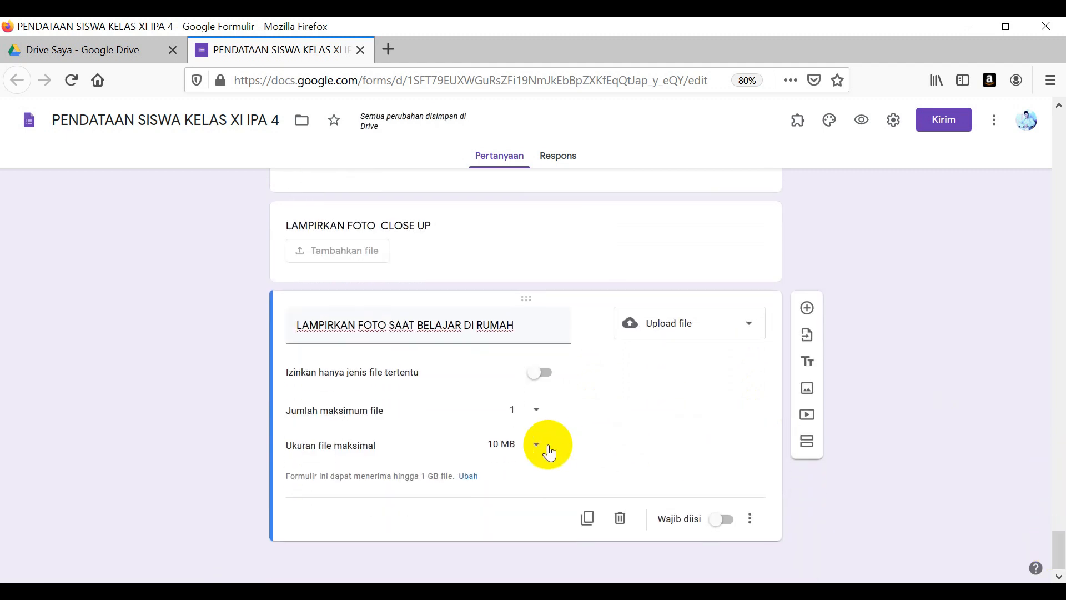
left_click(536, 447)
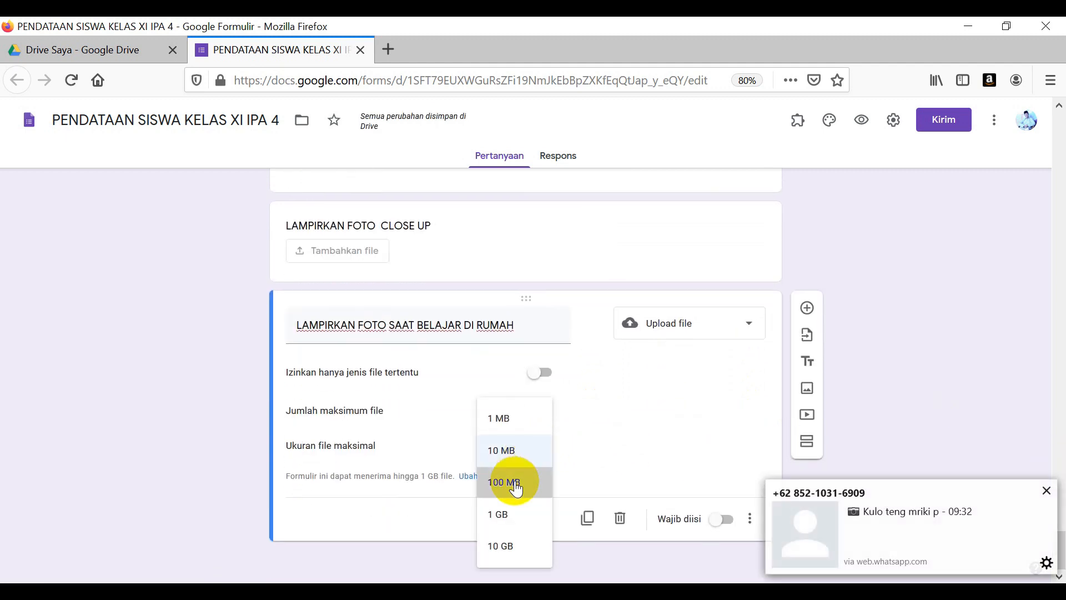
left_click(517, 481)
left_click(1047, 490)
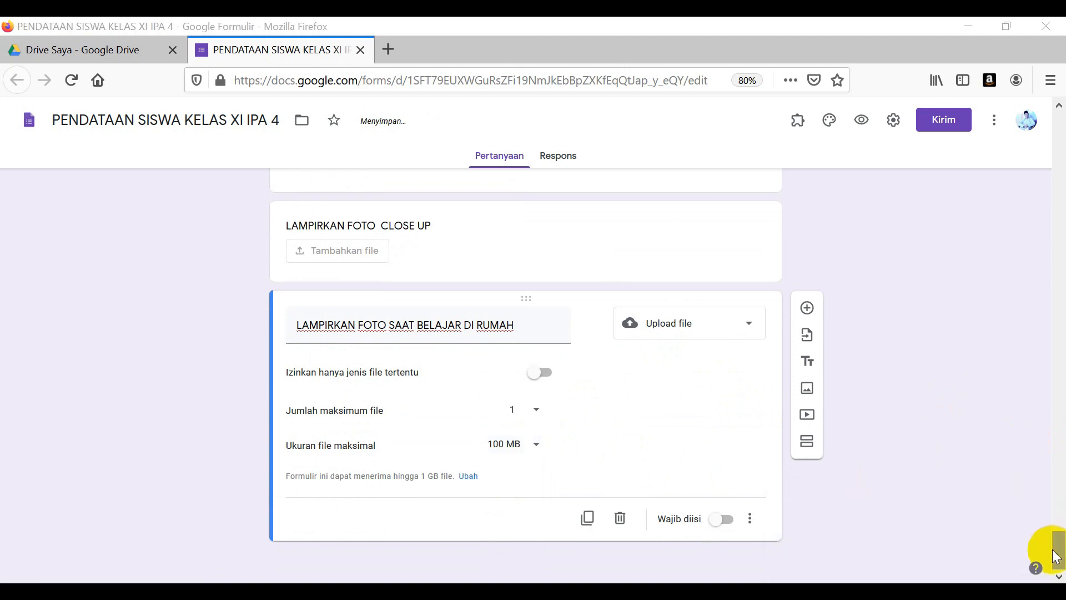
- Preview the form and test the NAMA LENGKAP, NIS and NISN drop-downs by choosing a student's name and ID numbers
left_click_drag(1061, 562, 1030, 114)
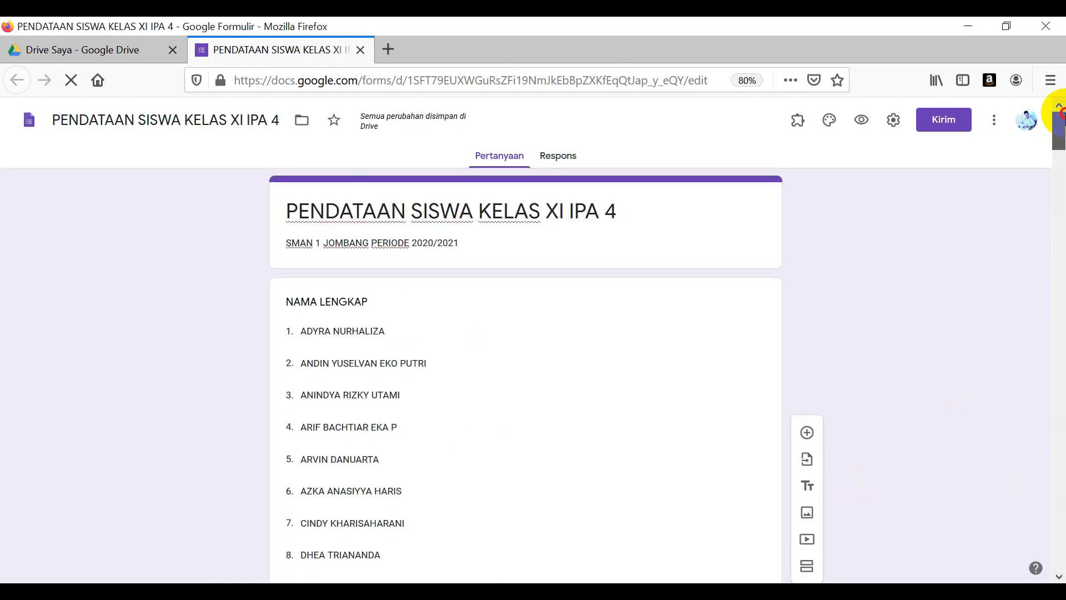
left_click(859, 123)
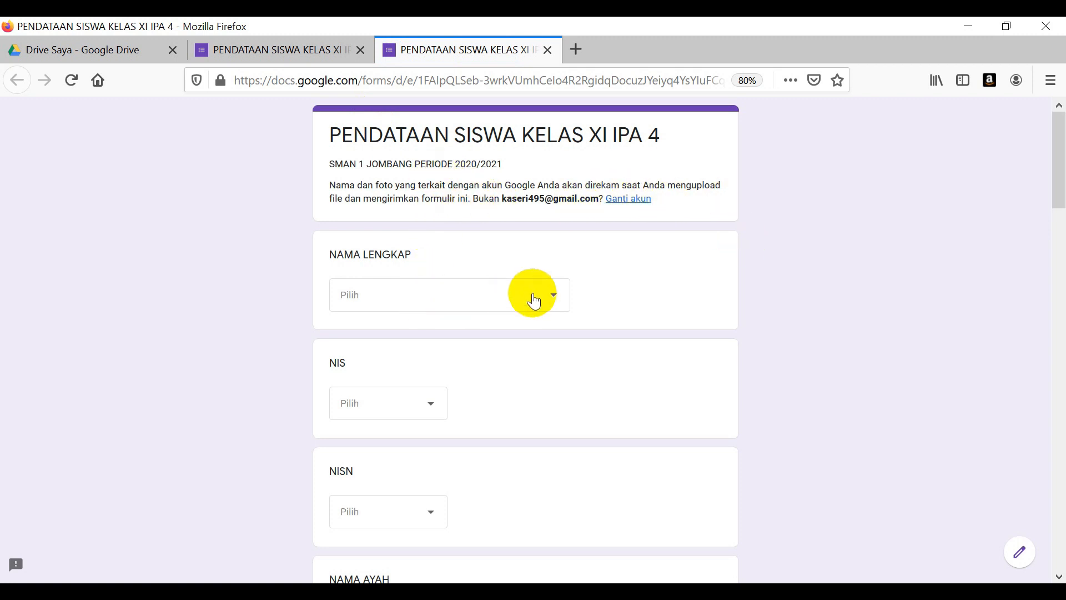
left_click(555, 300)
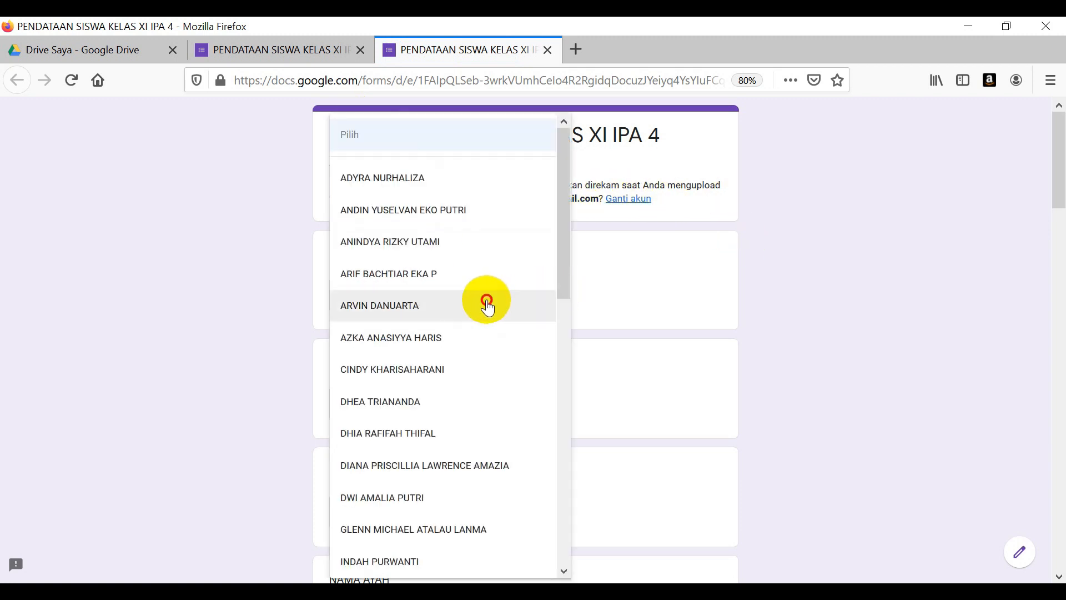
left_click(488, 303)
left_click(430, 408)
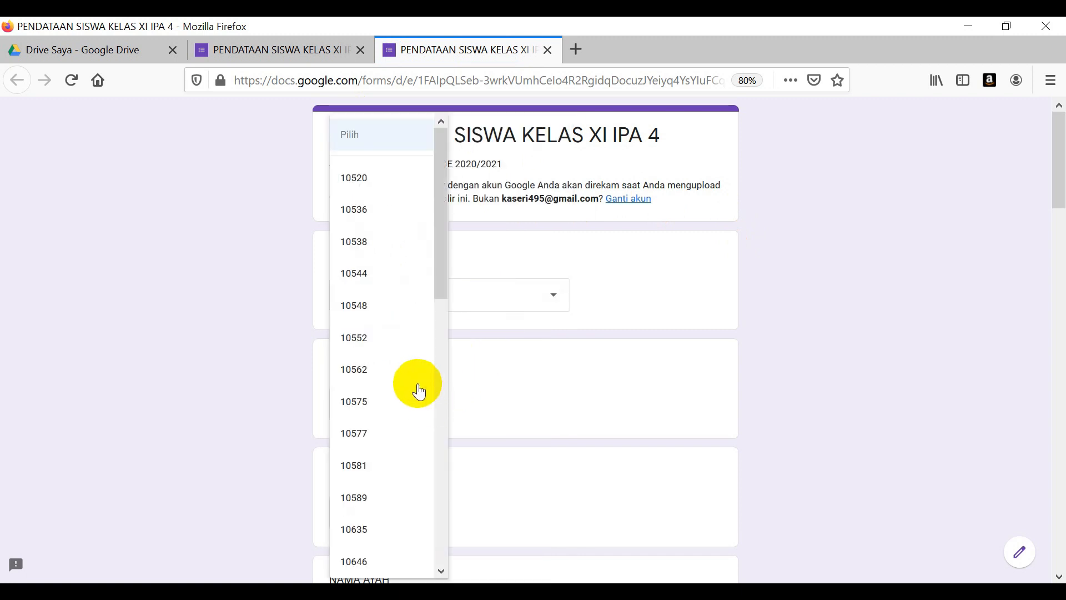
left_click(385, 344)
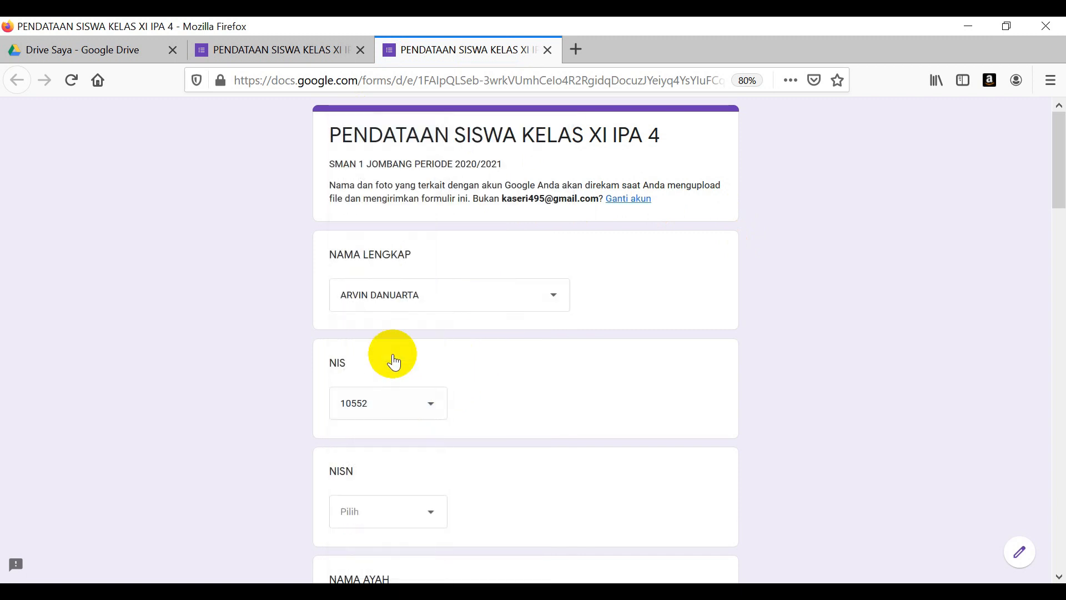
left_click(434, 515)
left_click(388, 472)
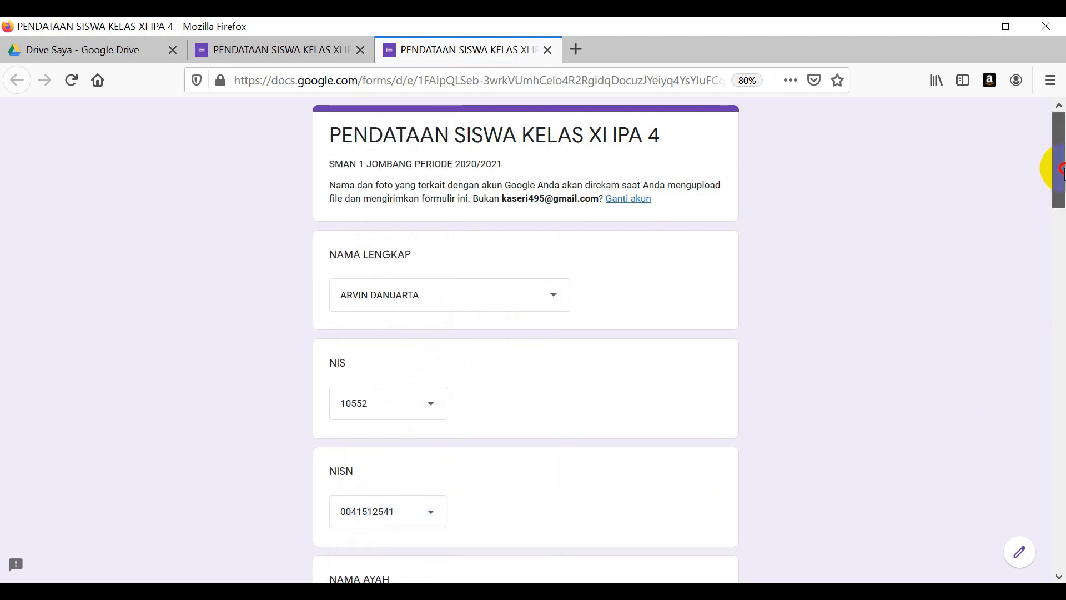
left_click_drag(1062, 170, 1061, 103)
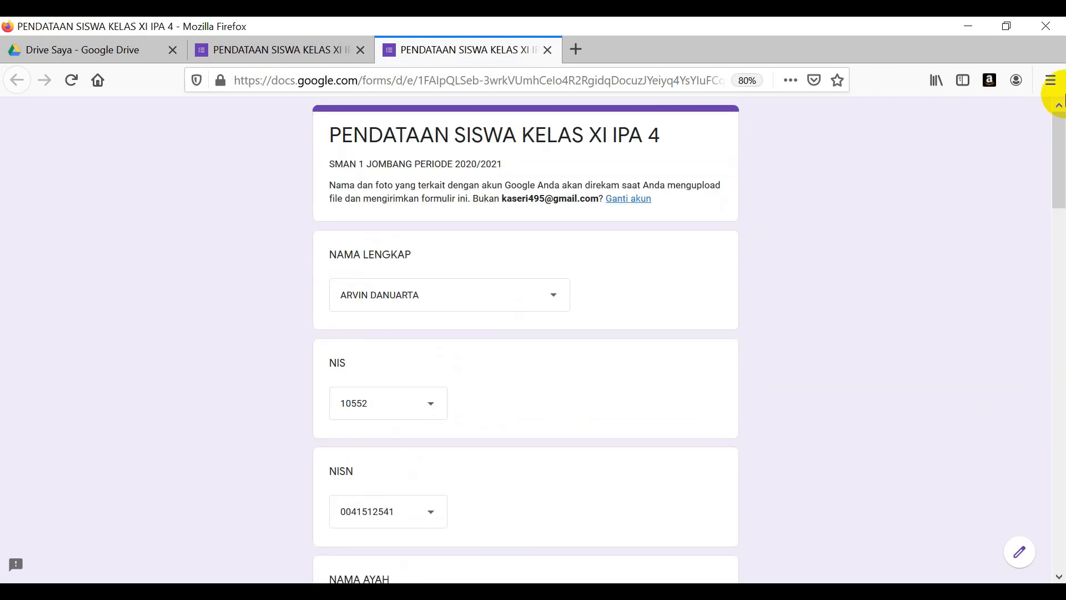
left_click(547, 50)
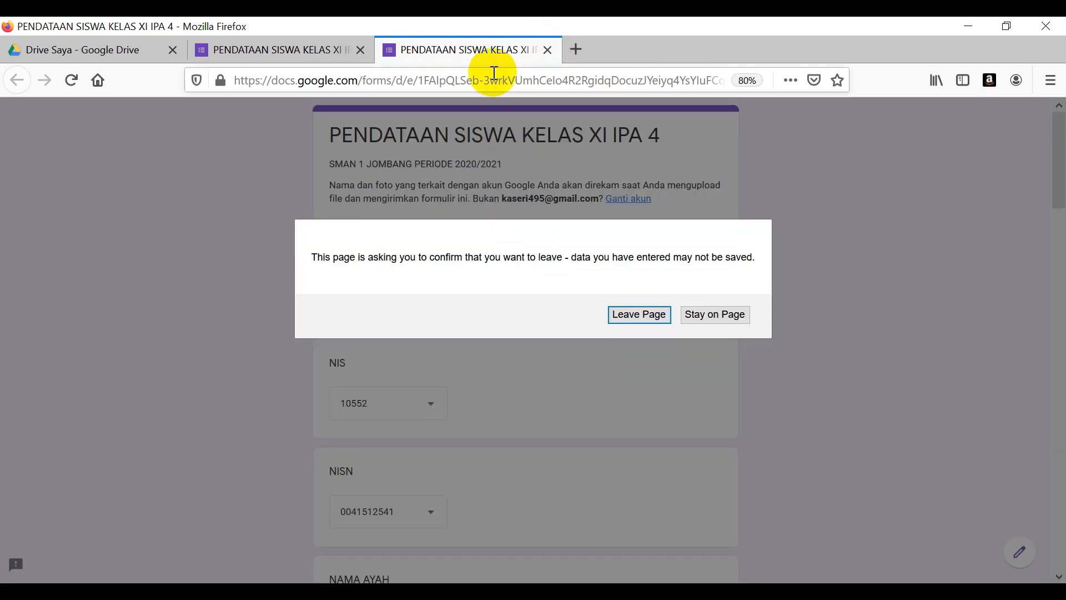
left_click(720, 315)
- Return to the form editor, generate a shortened sharing link for the form and copy it
left_click(278, 50)
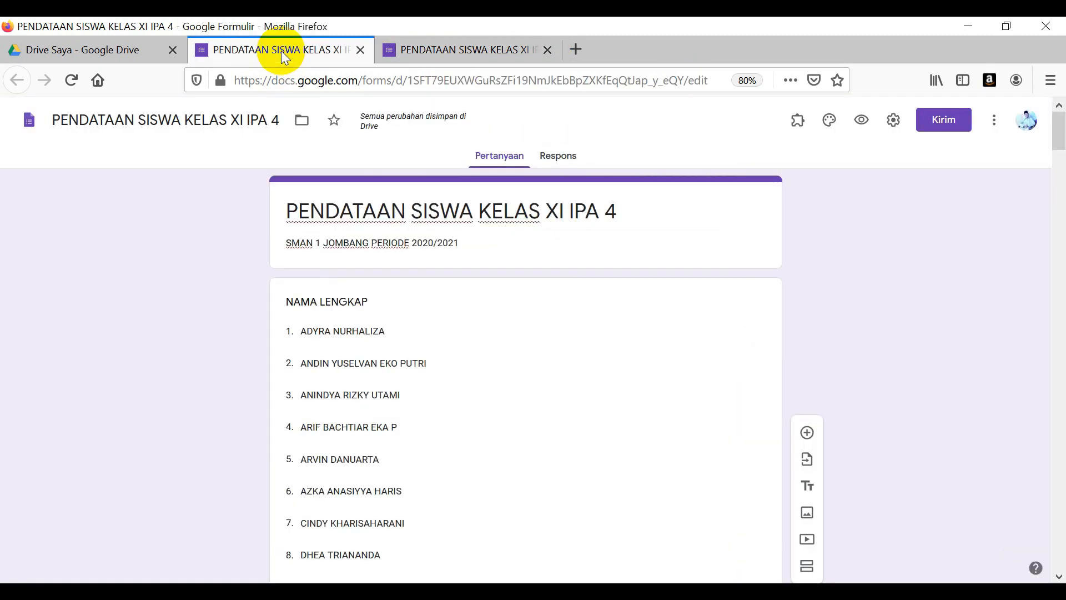
left_click(944, 132)
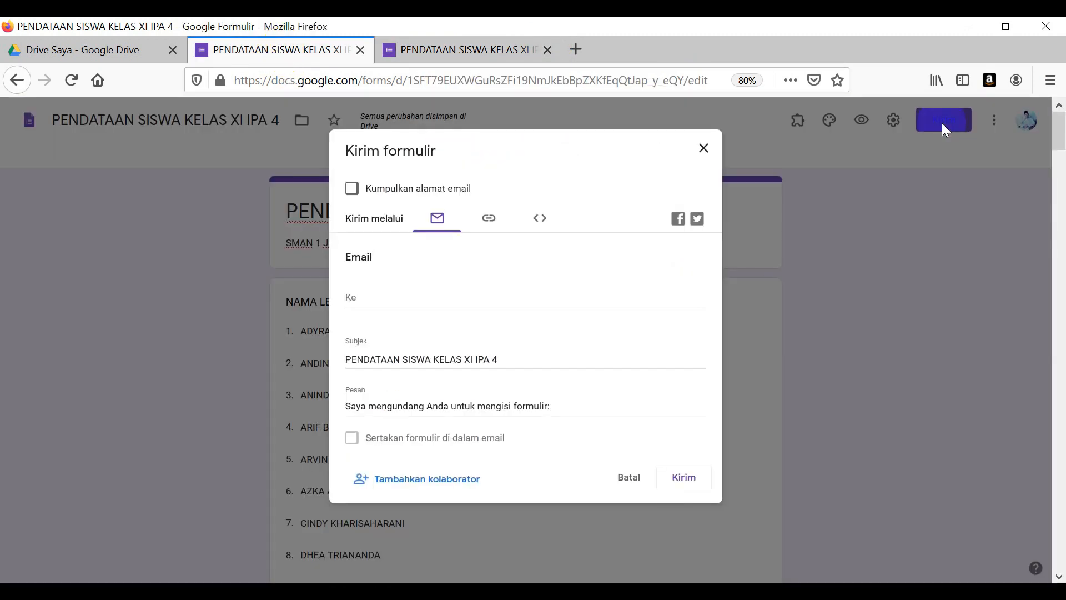
left_click(497, 219)
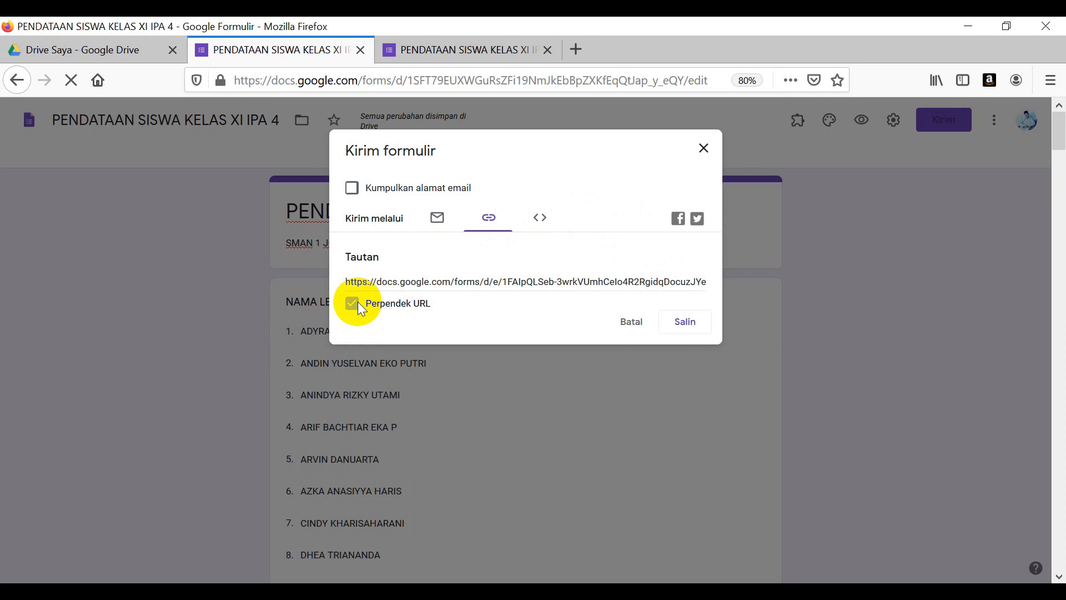
left_click(694, 325)
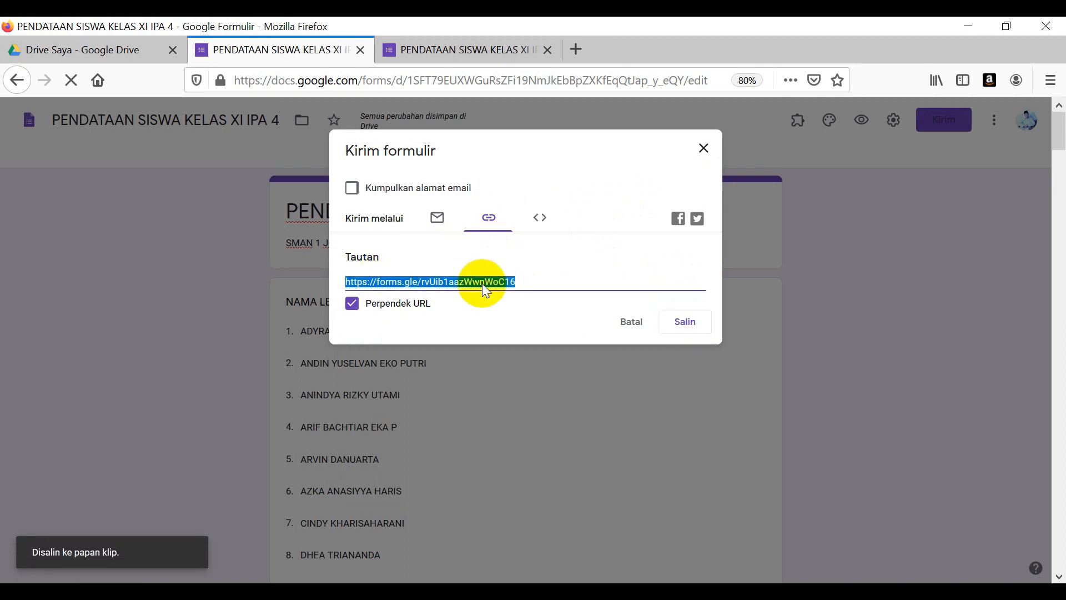
- Switch to WhatsApp and review the earlier form-link message and replies in the XI IPA 4 class group chat
mouse_move(515, 592)
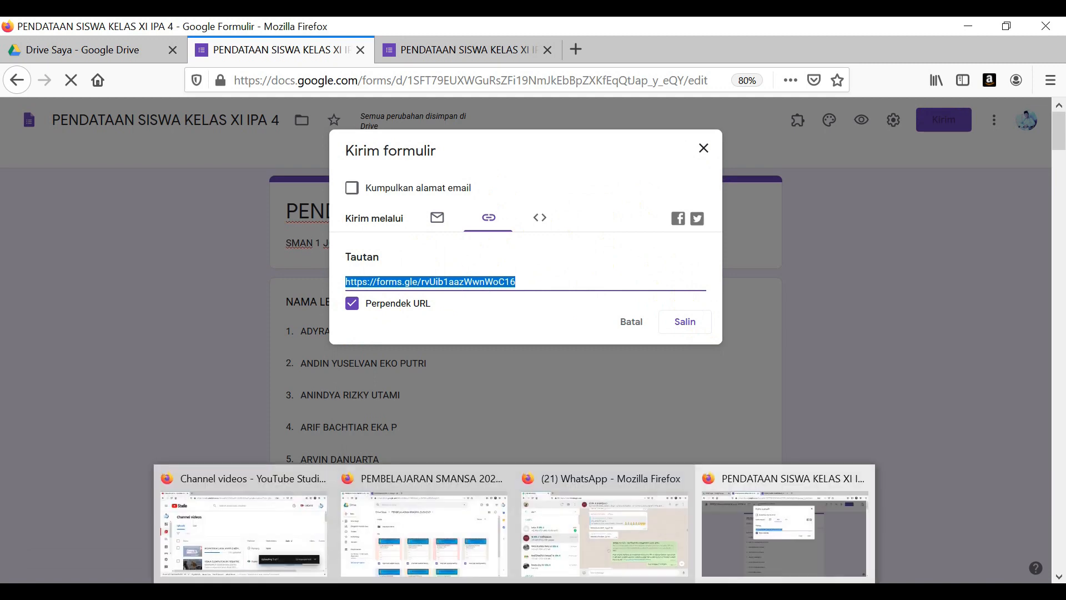
left_click(552, 561)
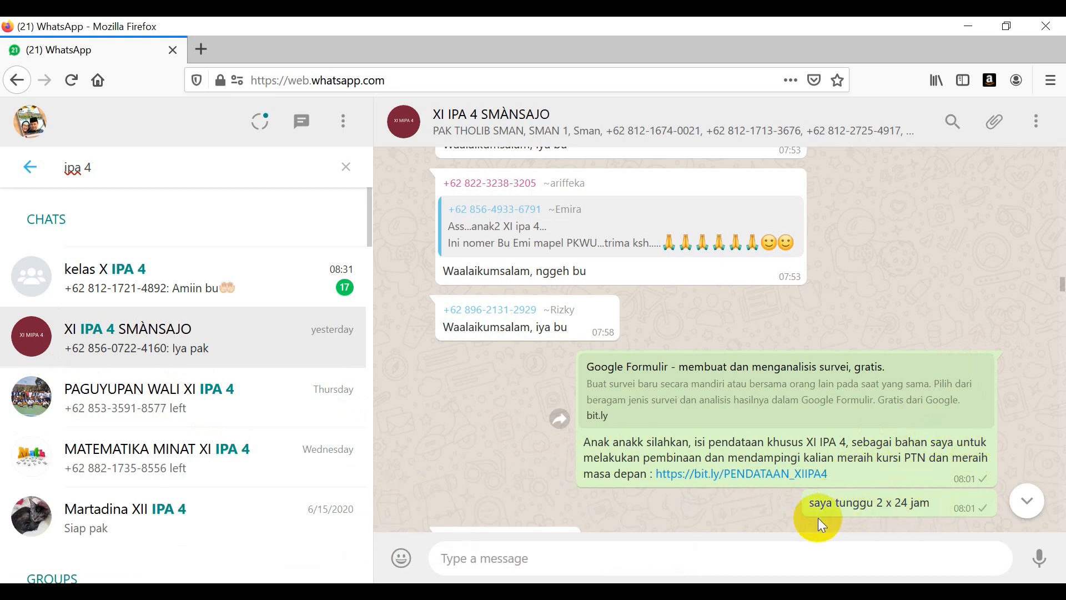
scroll(1062, 285, "down", 20)
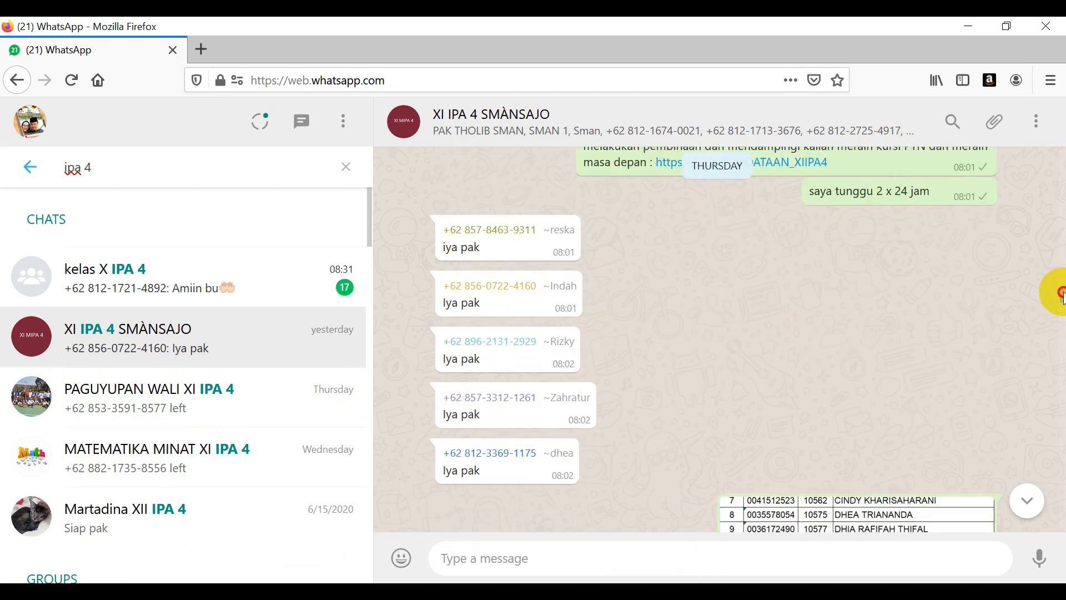
left_click_drag(1062, 358, 1062, 202)
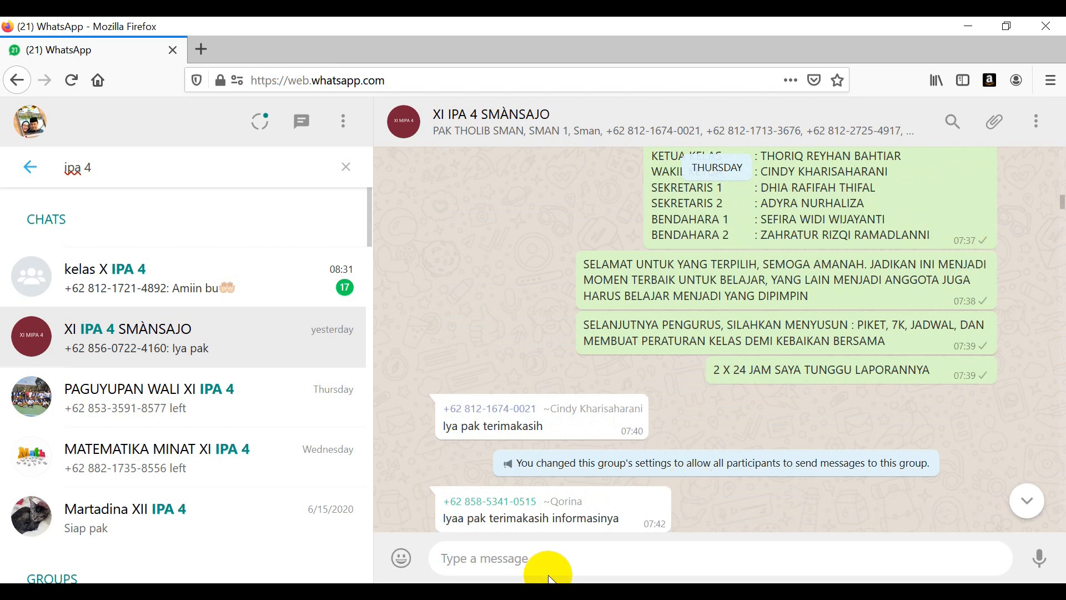
- Return to the form editor, close the send dialog and view the new form's responses
mouse_move(514, 595)
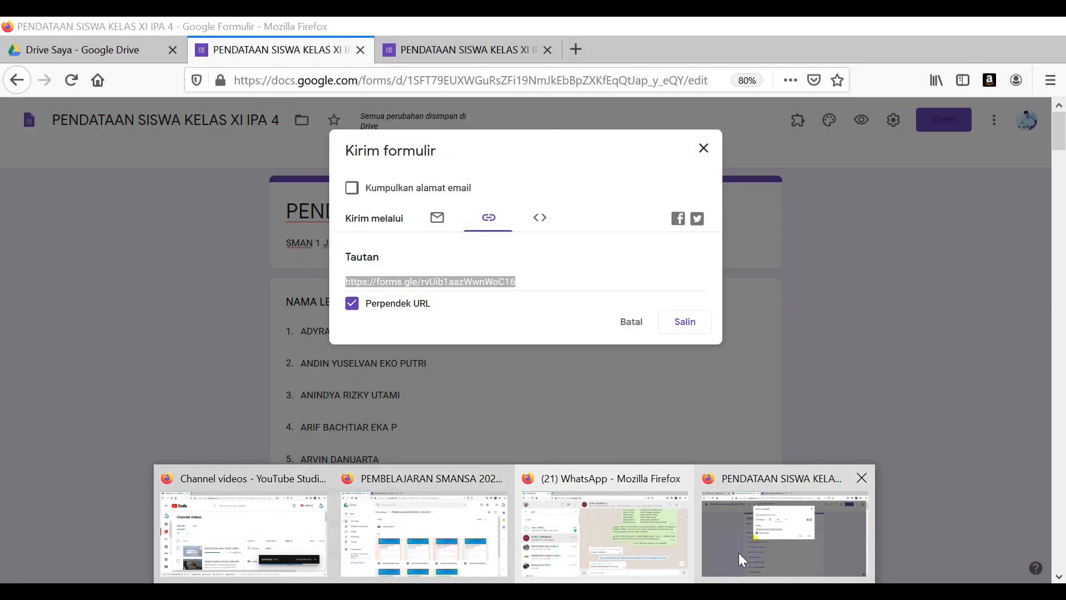
left_click(739, 552)
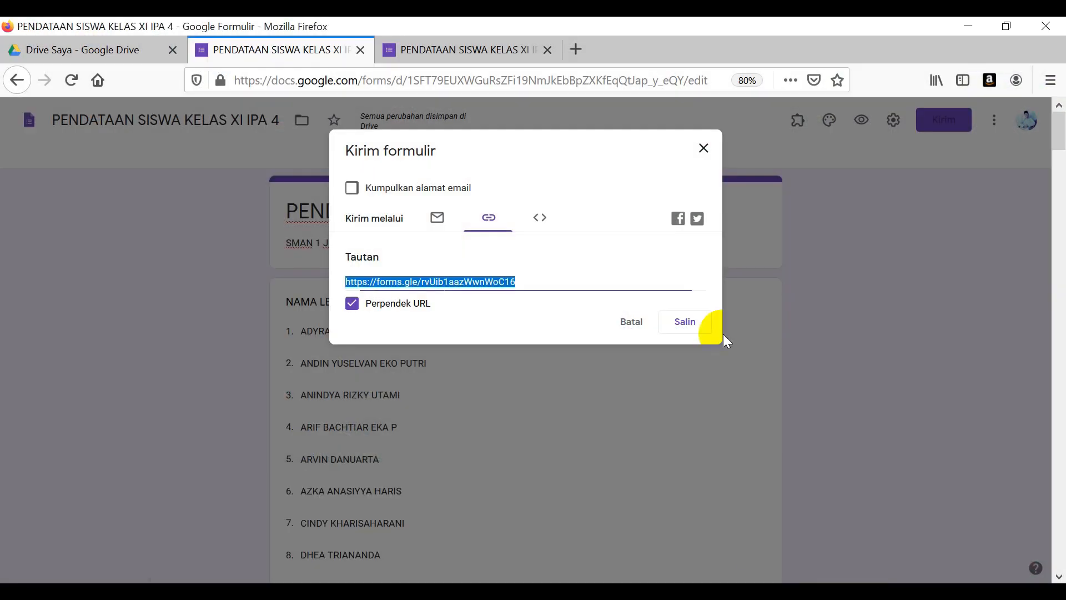
left_click(704, 148)
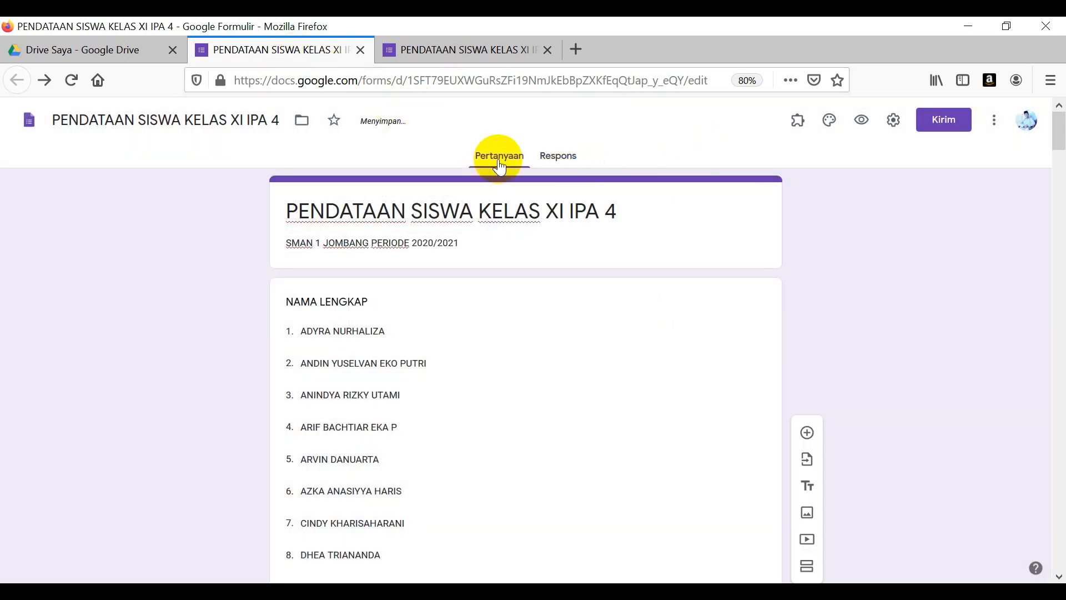
left_click(558, 161)
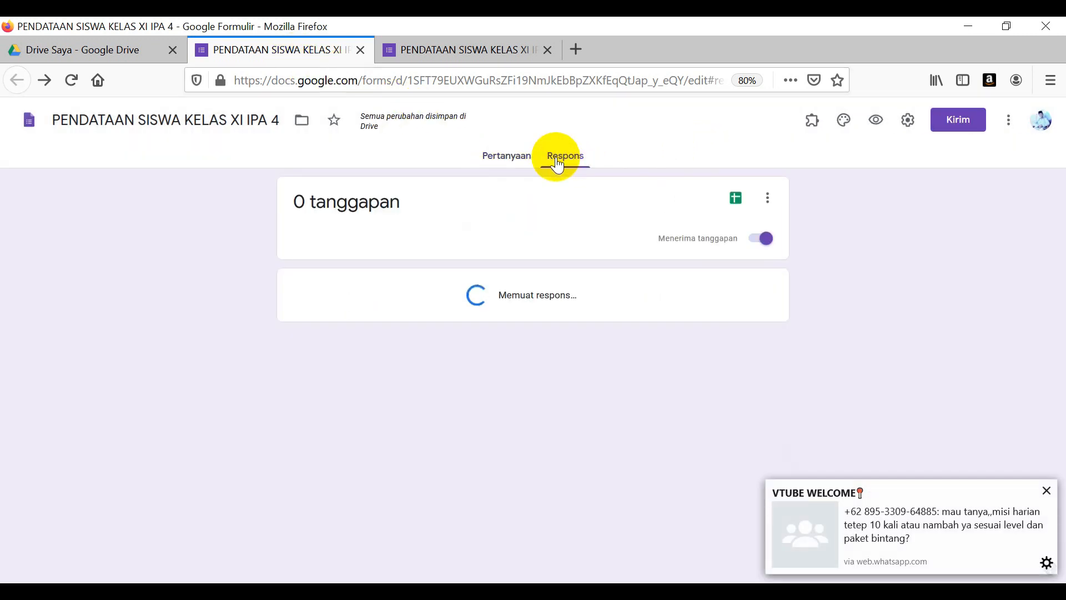
- Open the existing PENDATAAN XI IPA 4 form from Google Drive and show its responses
left_click(461, 55)
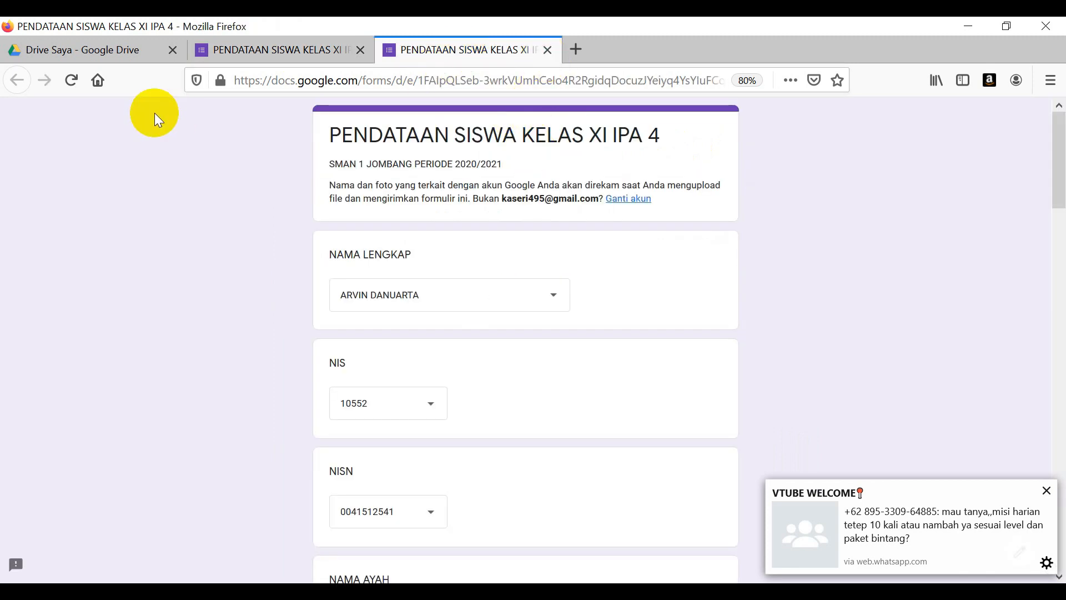
left_click(112, 49)
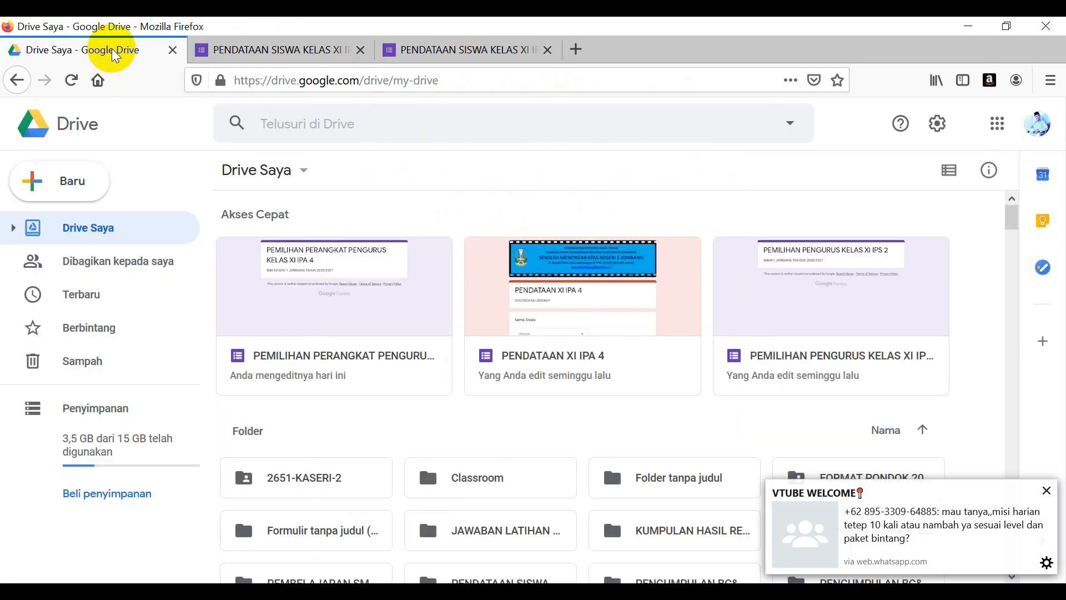
left_click(522, 291)
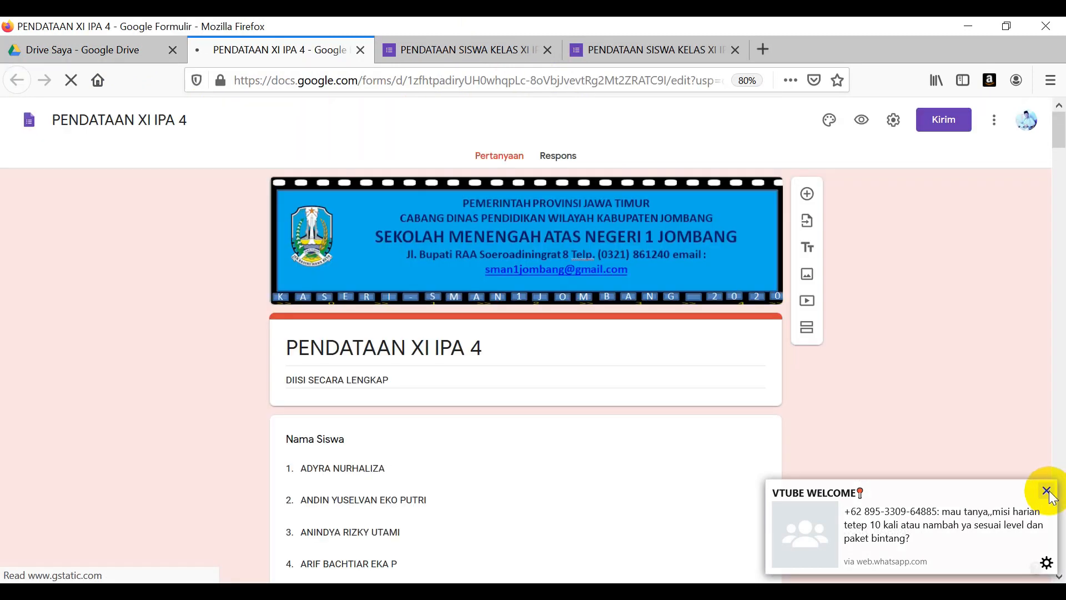
left_click(1047, 491)
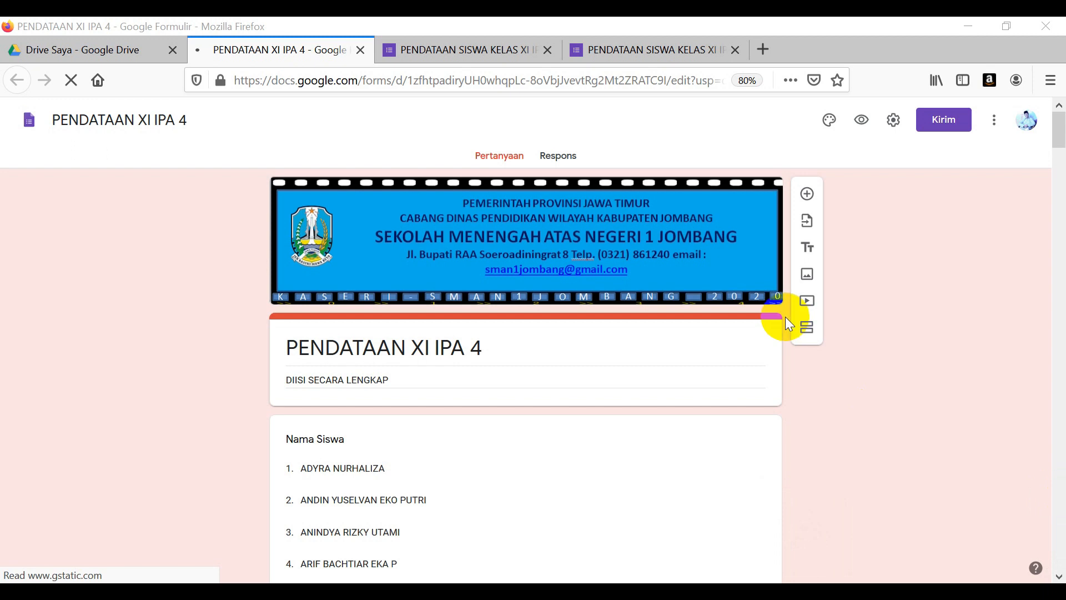
left_click(558, 157)
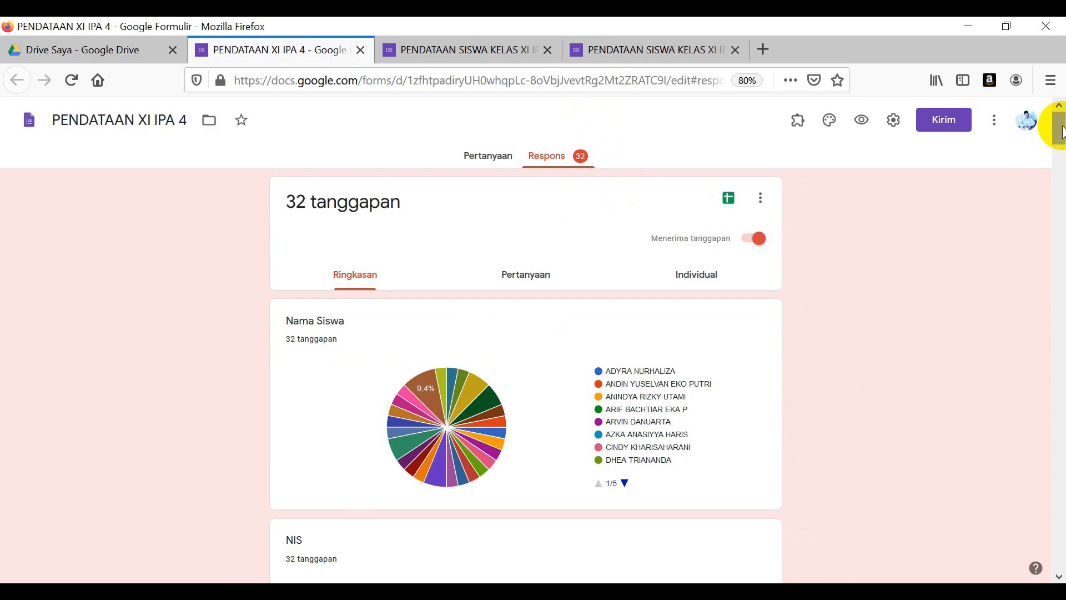
- Examine the response summary charts of the PENDATAAN XI IPA 4 form, from Nama Siswa down to Anak ke
scroll(1059, 131, "down", 4)
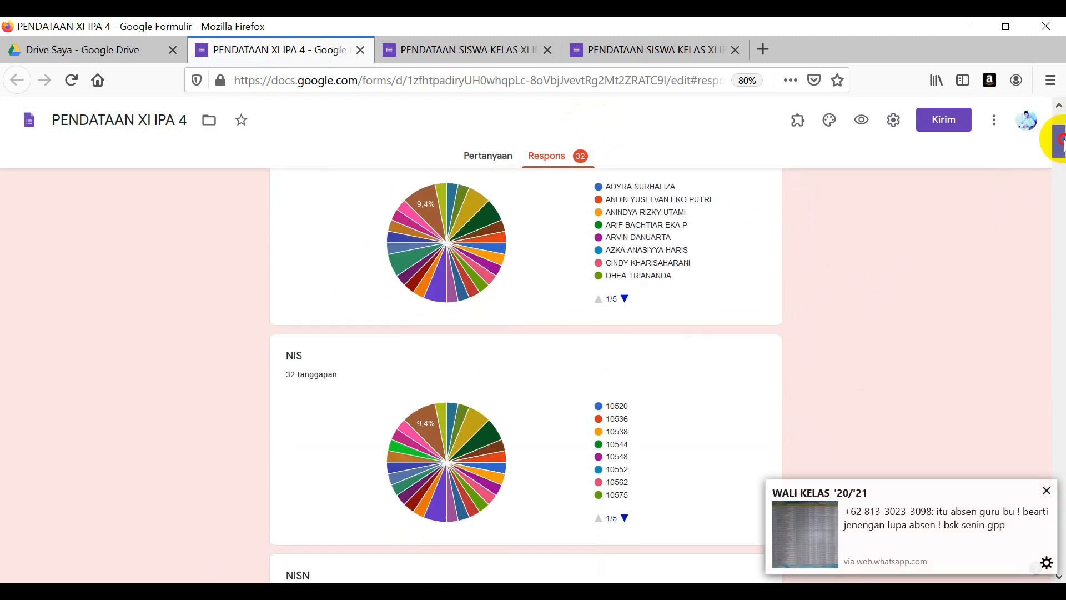
scroll(1059, 131, "up", 3)
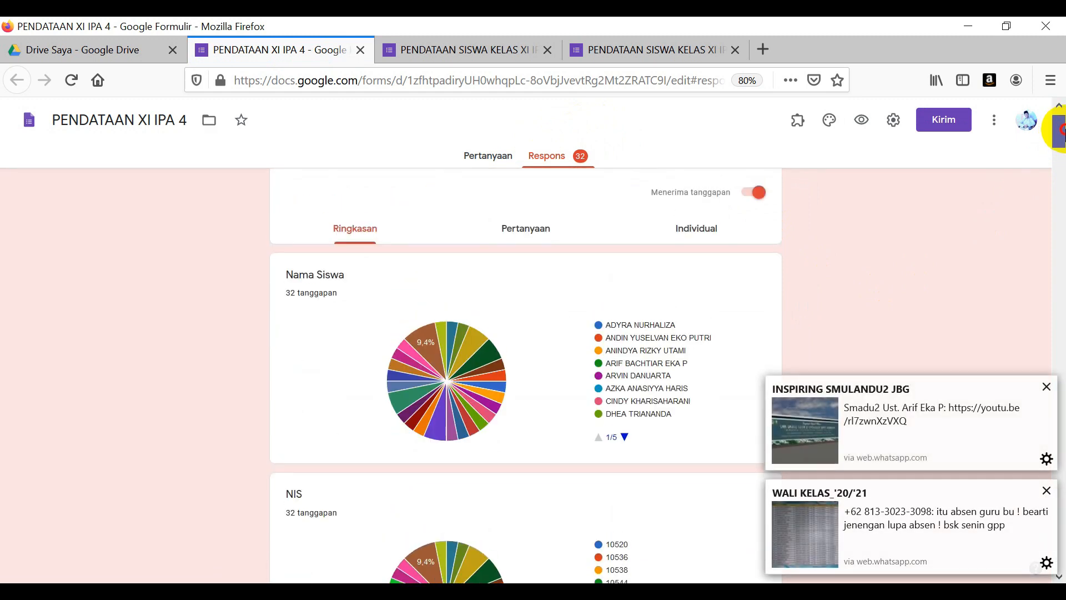
left_click(1047, 387)
left_click(1047, 491)
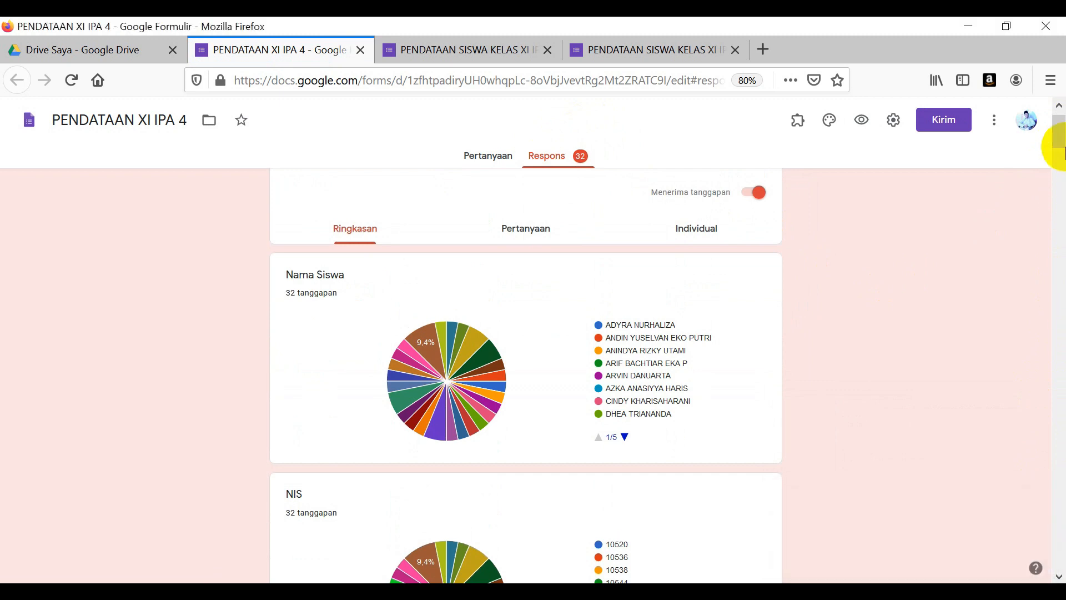
left_click_drag(1061, 131, 1061, 433)
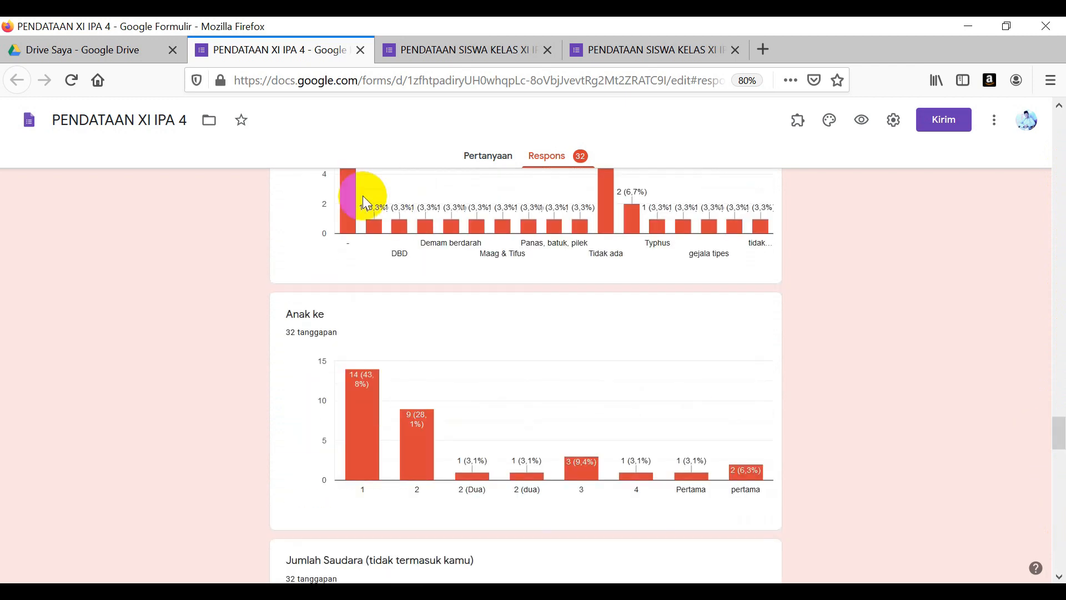
- In Google Drive, open PENDATAAN XI IPA 4 (File responses) within PEMBELAJARAN SMANSA 2020/2021 and its KELAS XI IPA 4 folder
left_click(72, 49)
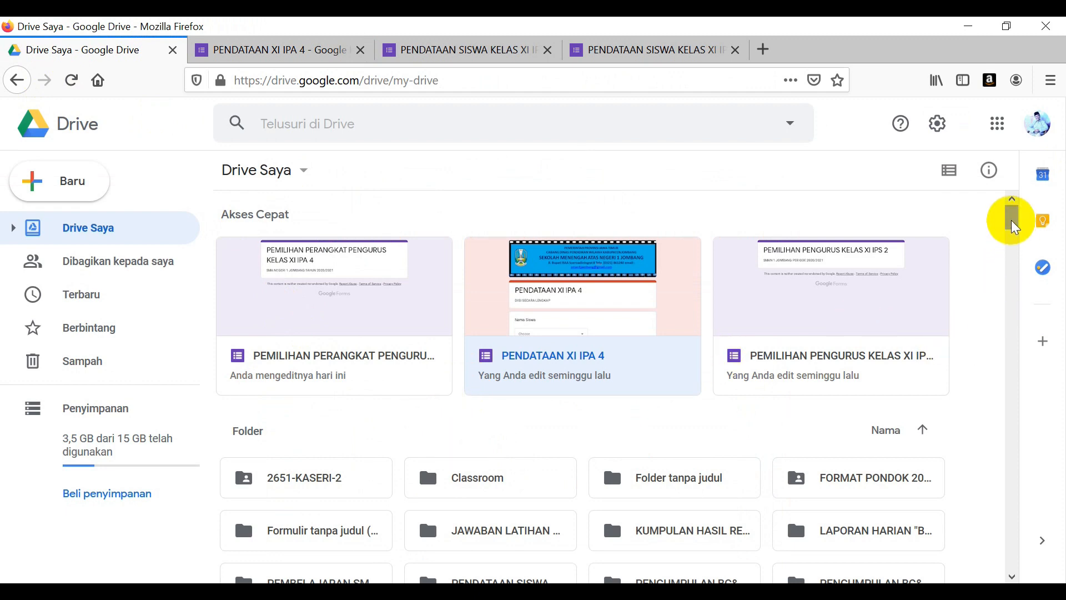
left_click_drag(1015, 226, 1017, 239)
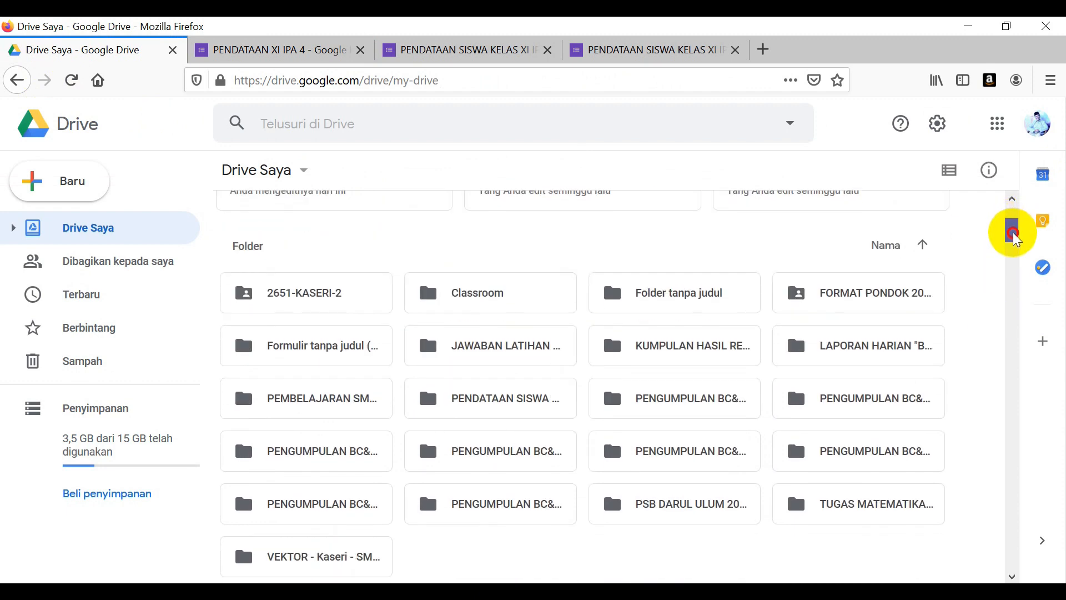
left_click(327, 414)
double_click(330, 416)
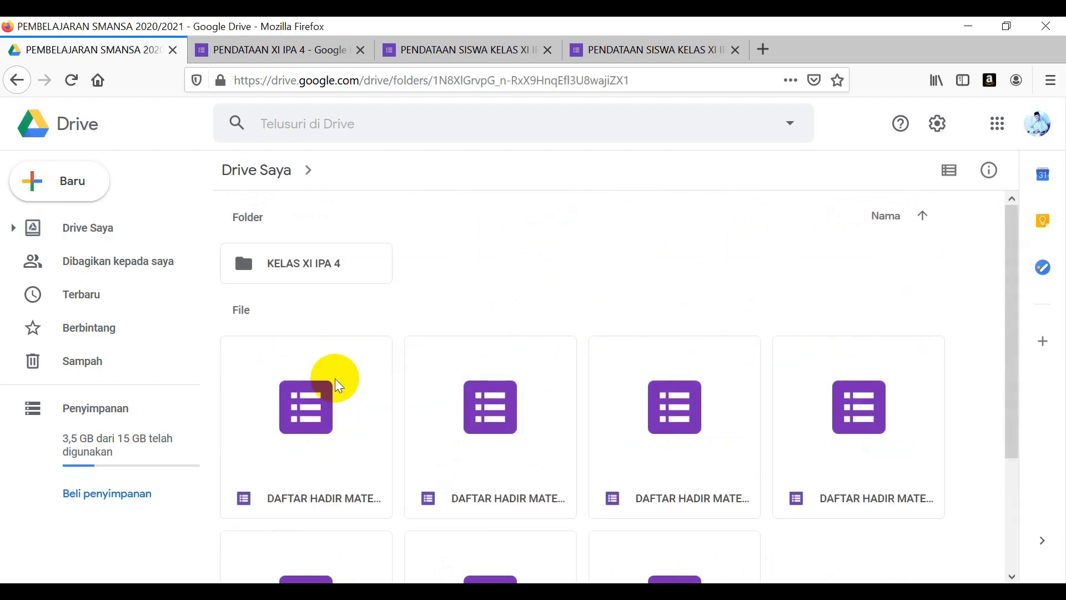
double_click(313, 264)
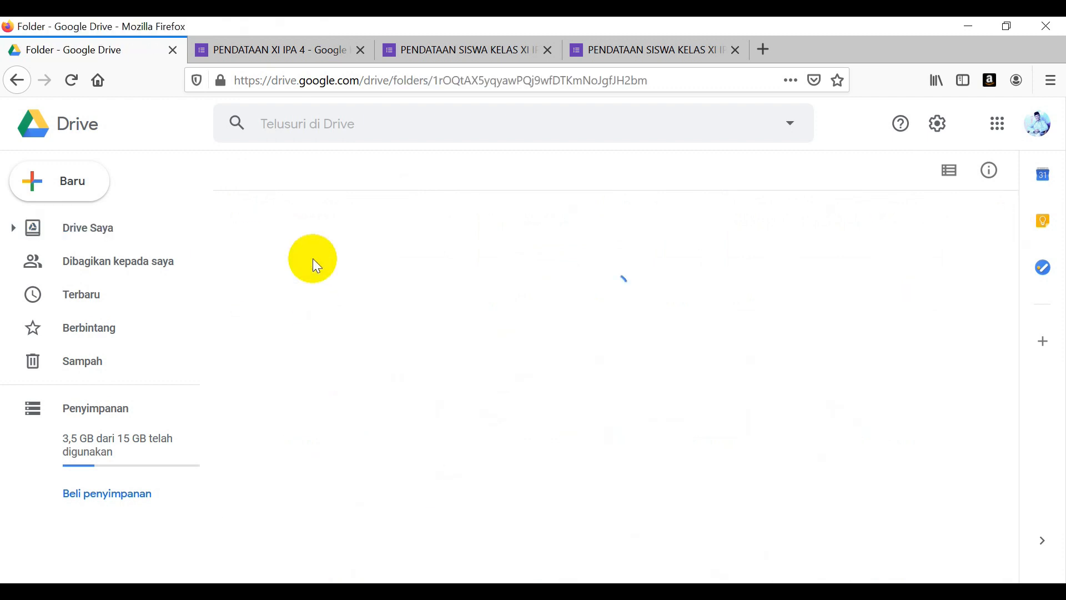
double_click(314, 262)
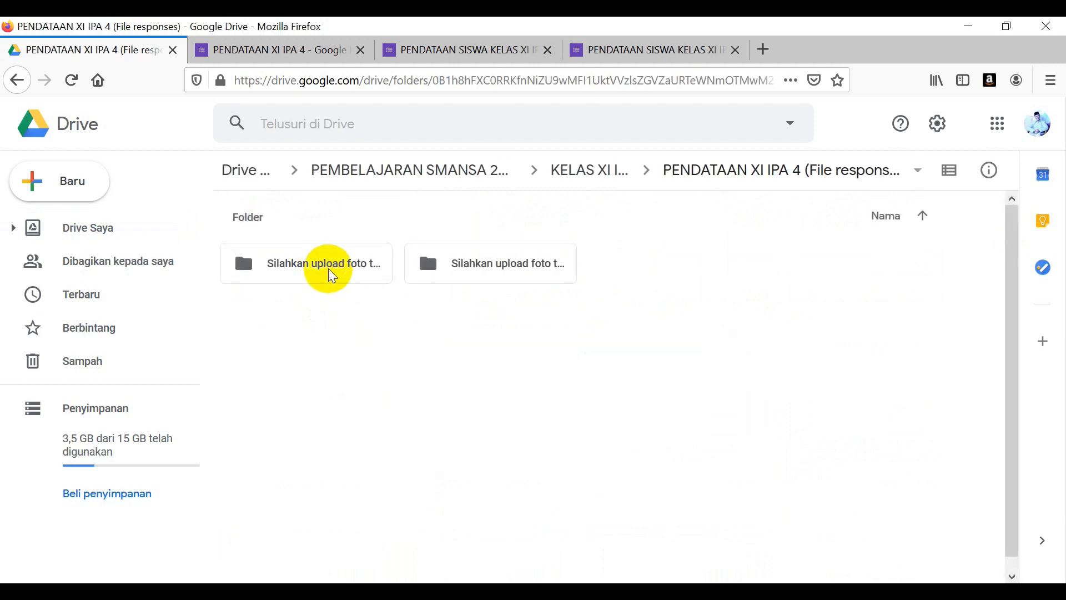
- Open the close-up photo upload folder and browse the students' submitted pictures
double_click(329, 269)
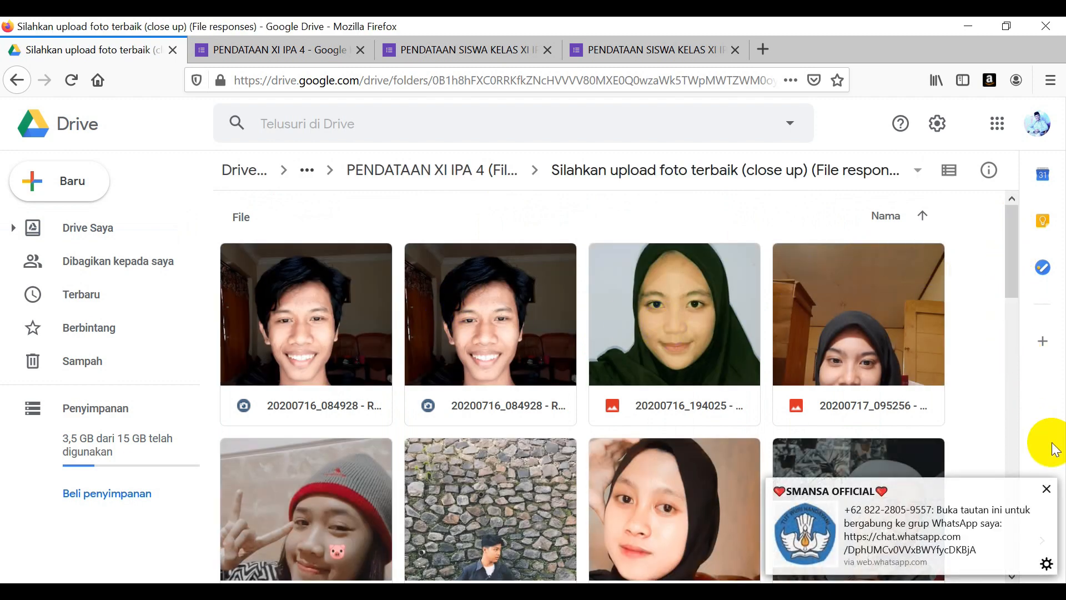
left_click(1049, 490)
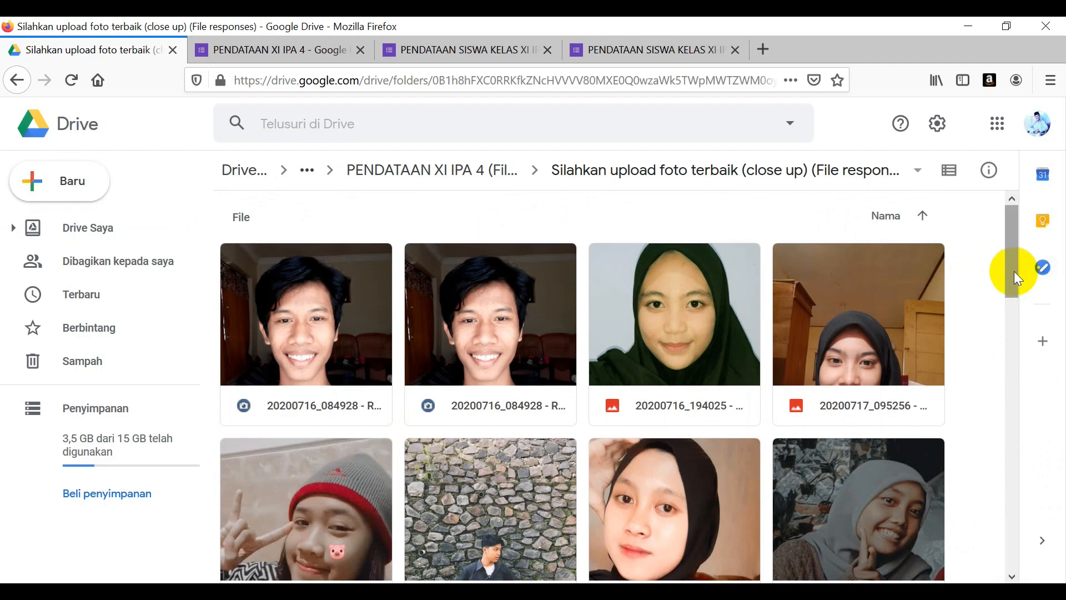
left_click_drag(1014, 271, 1011, 339)
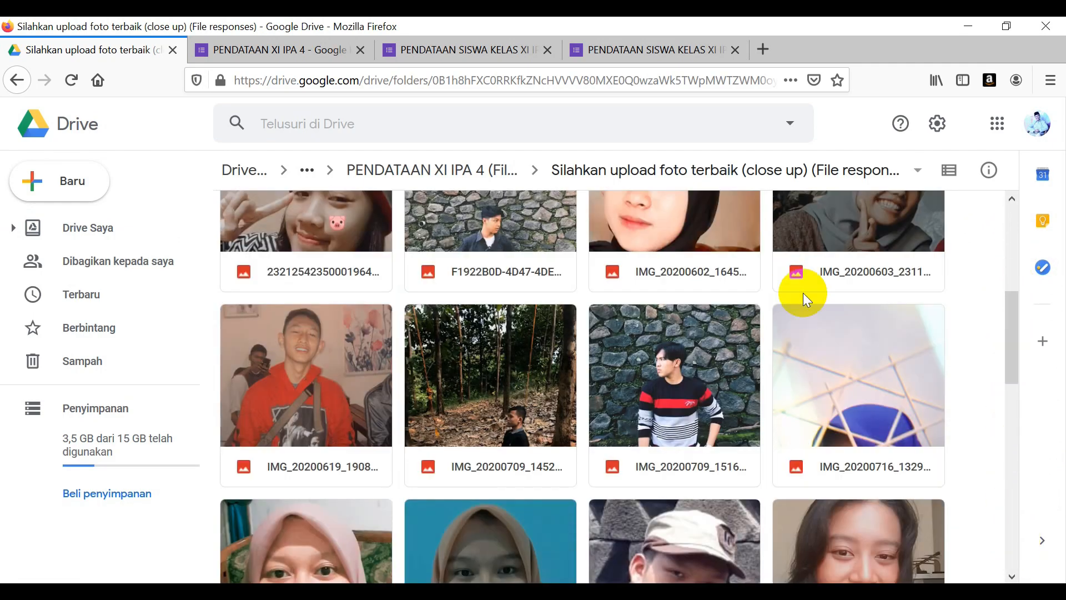
- Go back and open the "kondisi sedang belajar" photo upload folder, and browse the students' submitted pictures
left_click(17, 81)
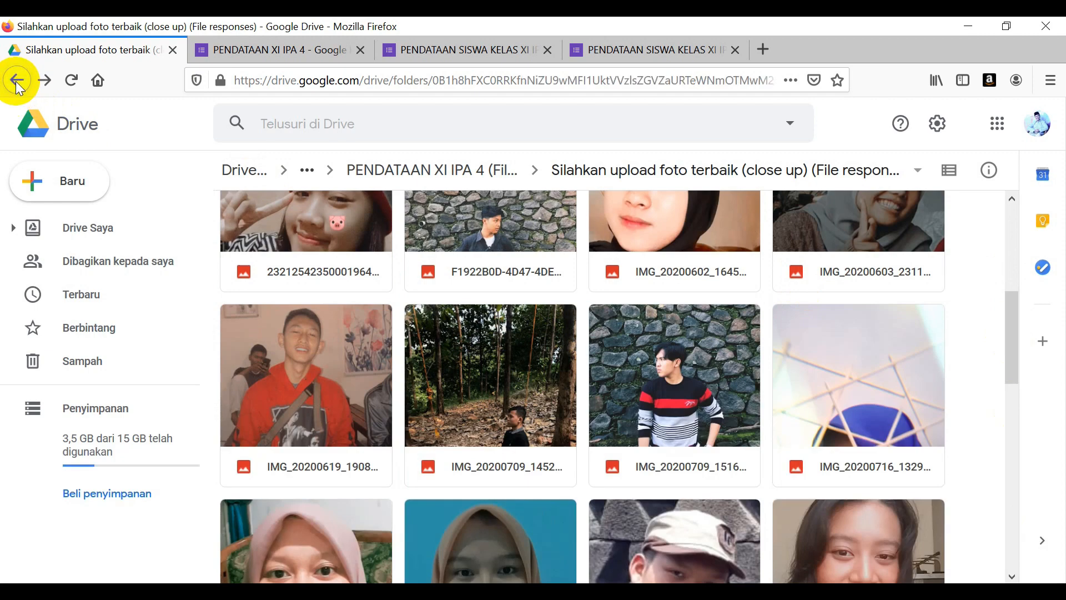
double_click(470, 270)
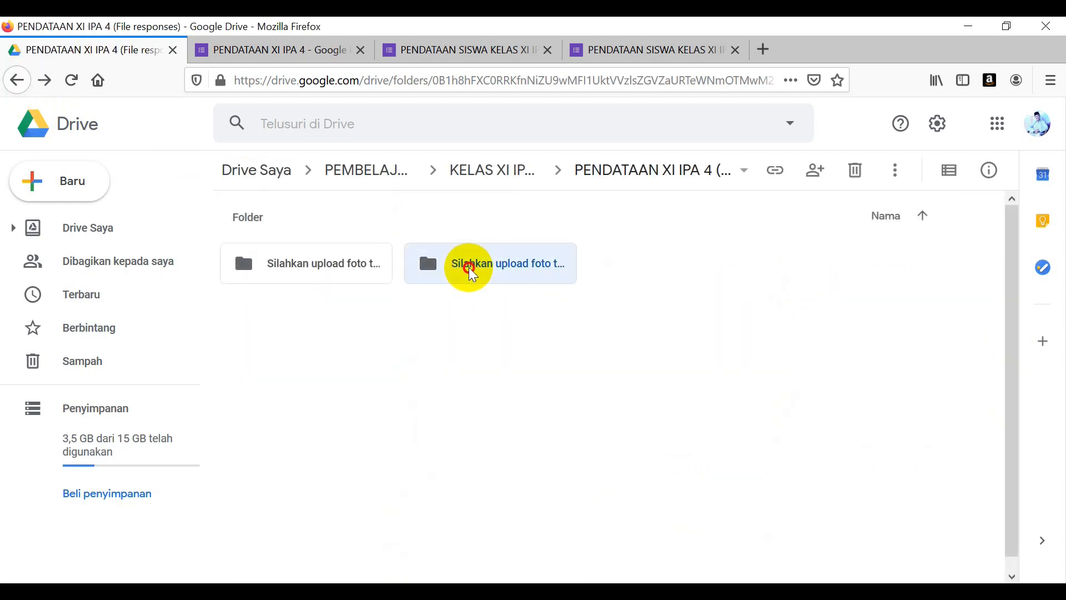
left_click(468, 269)
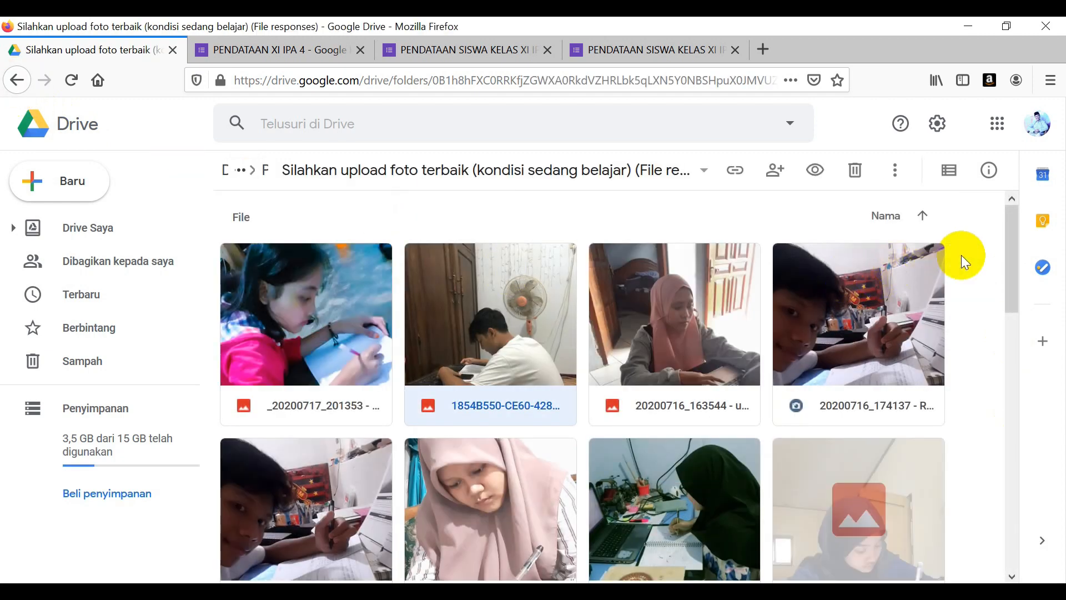
left_click_drag(1010, 268, 1033, 264)
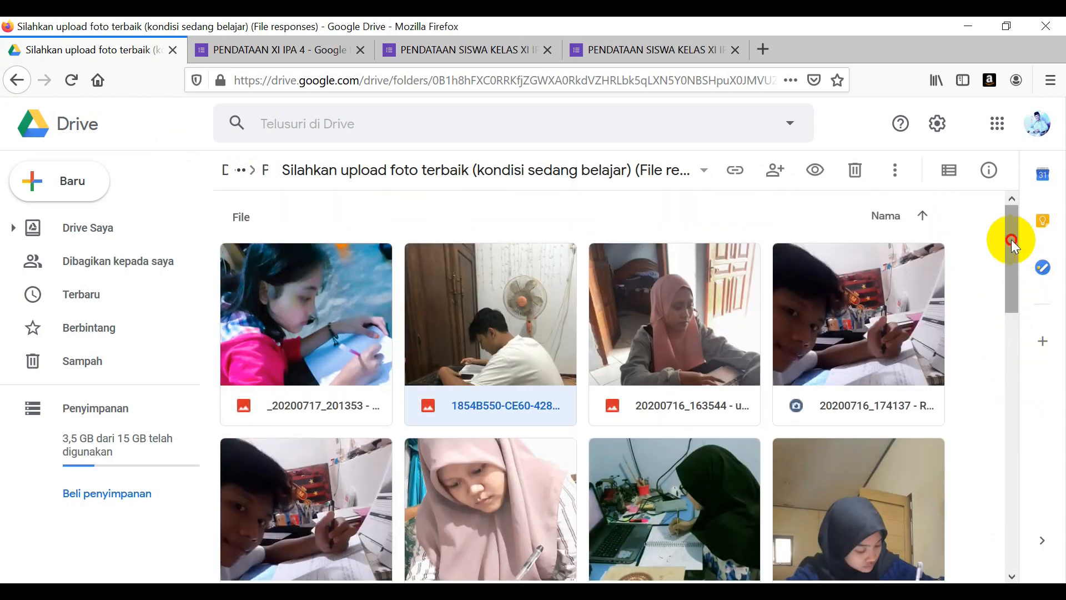
left_click_drag(1011, 239, 1019, 333)
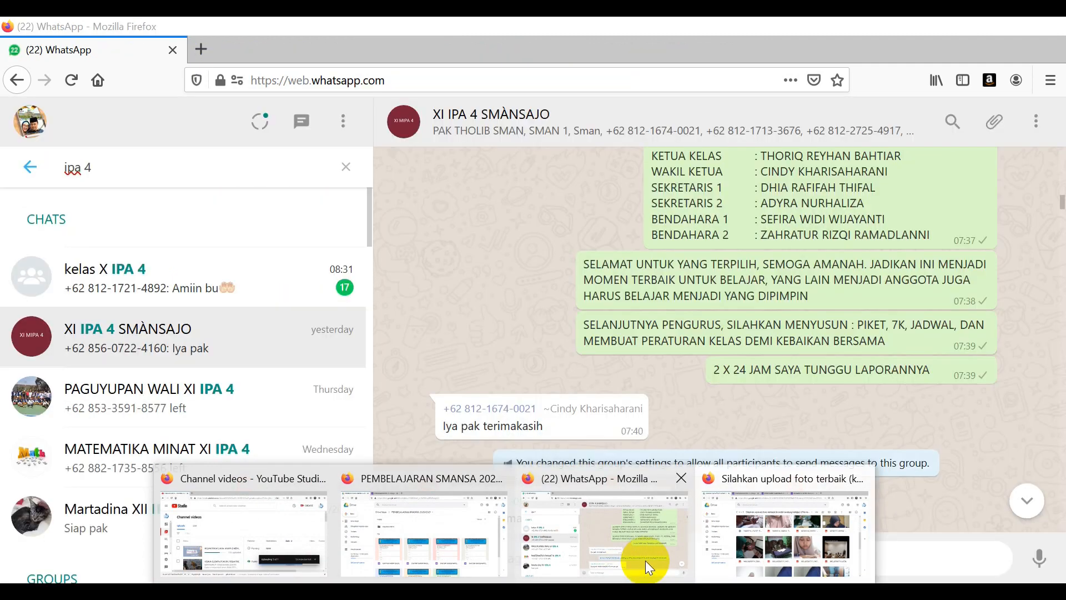
- Switch back to WhatsApp with the XI IPA 4 class group chat
left_click(645, 561)
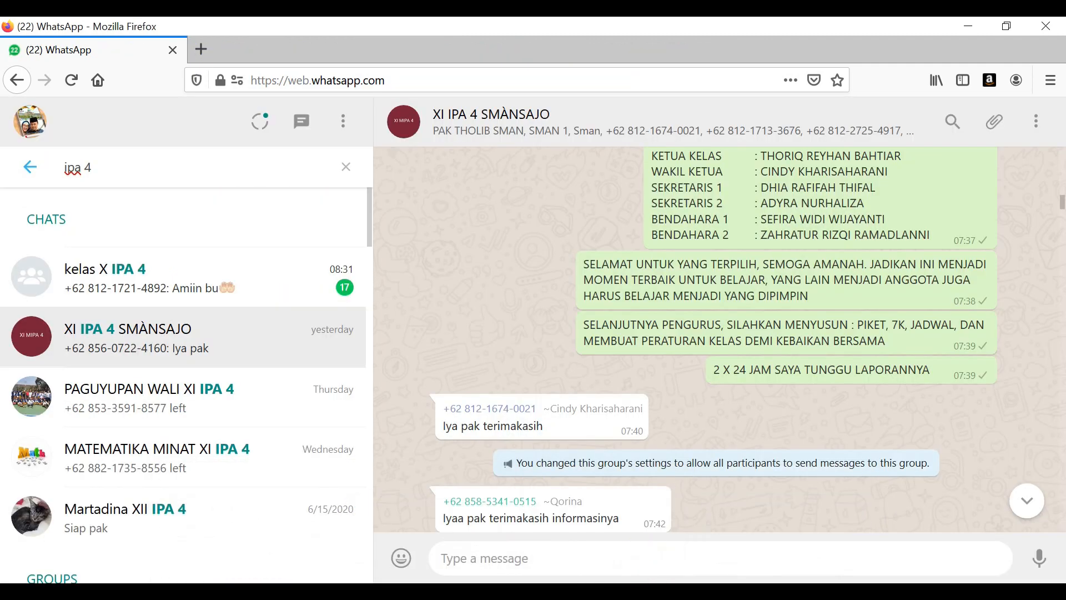